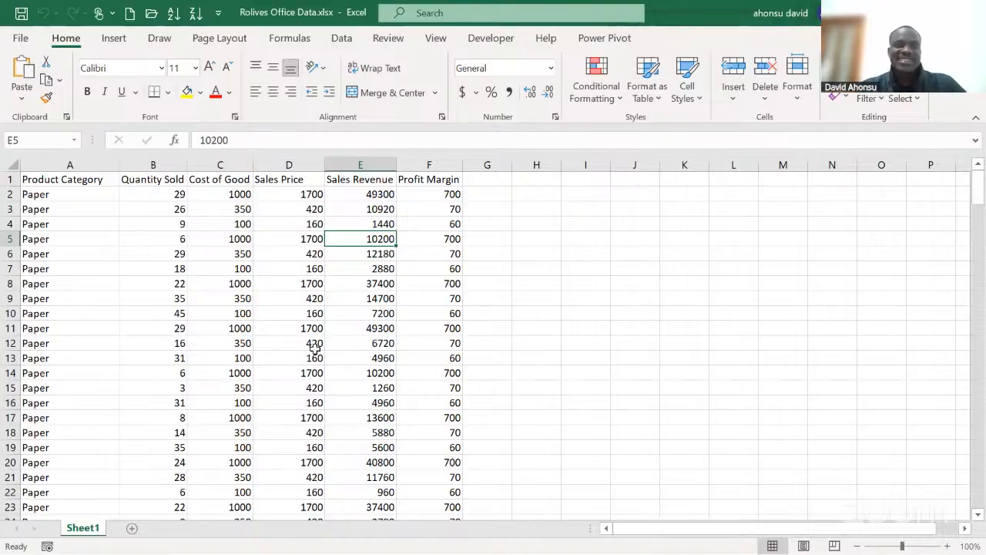
pyautogui.click(293, 160)
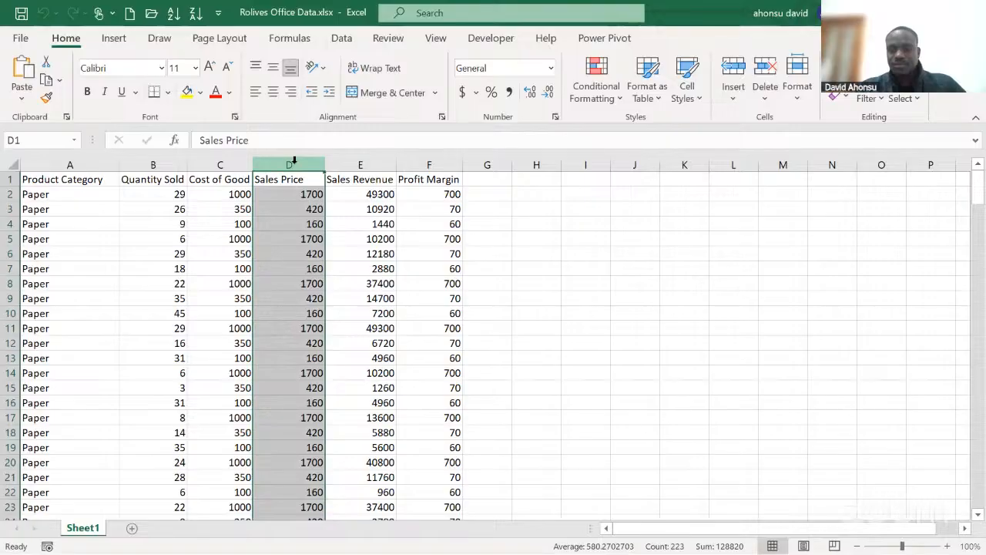
pyautogui.click(303, 268)
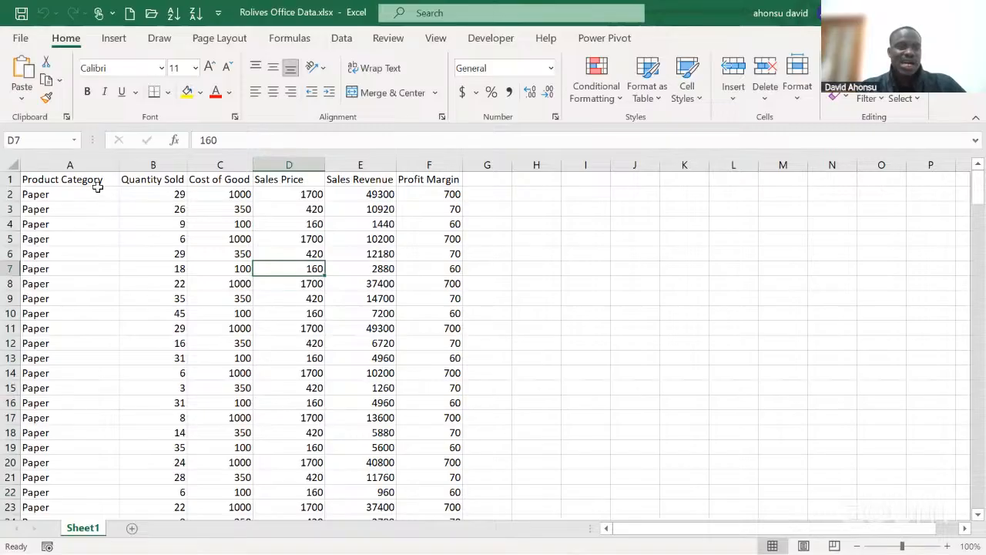
# Turn on header filters, examine the distinct values listed for Product Category, and turn the filters off again
pyautogui.click(74, 193)
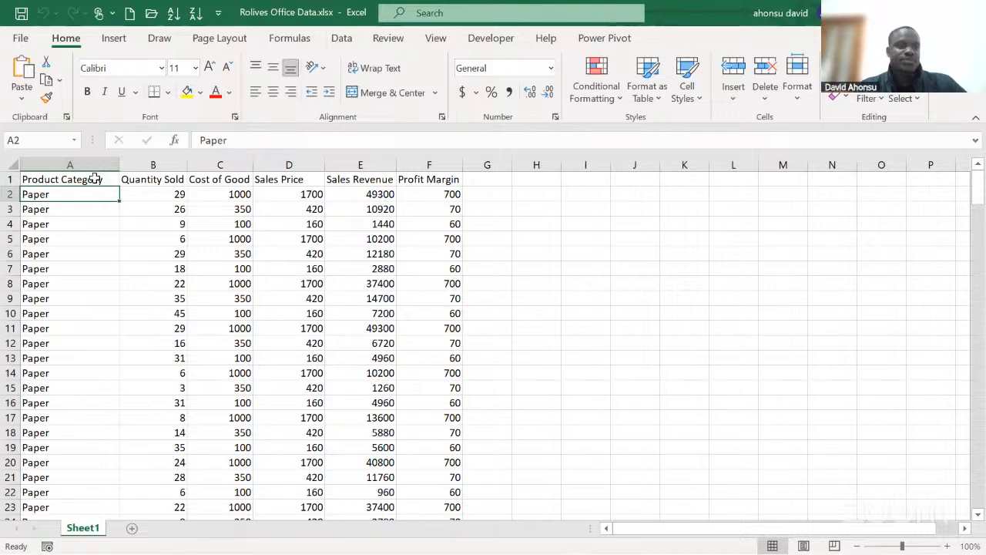
pyautogui.click(95, 179)
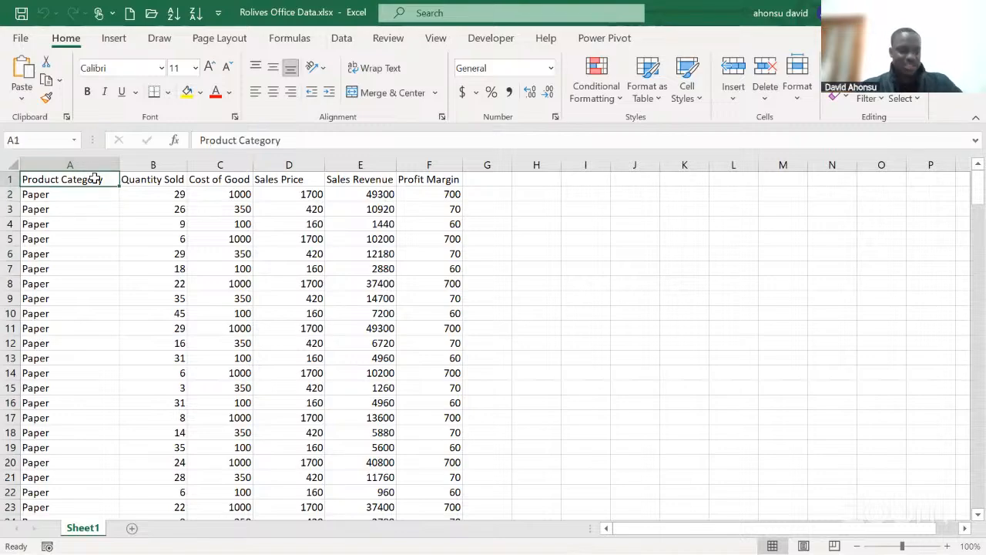
pyautogui.hotkey('ctrl', 'shift', 'l')
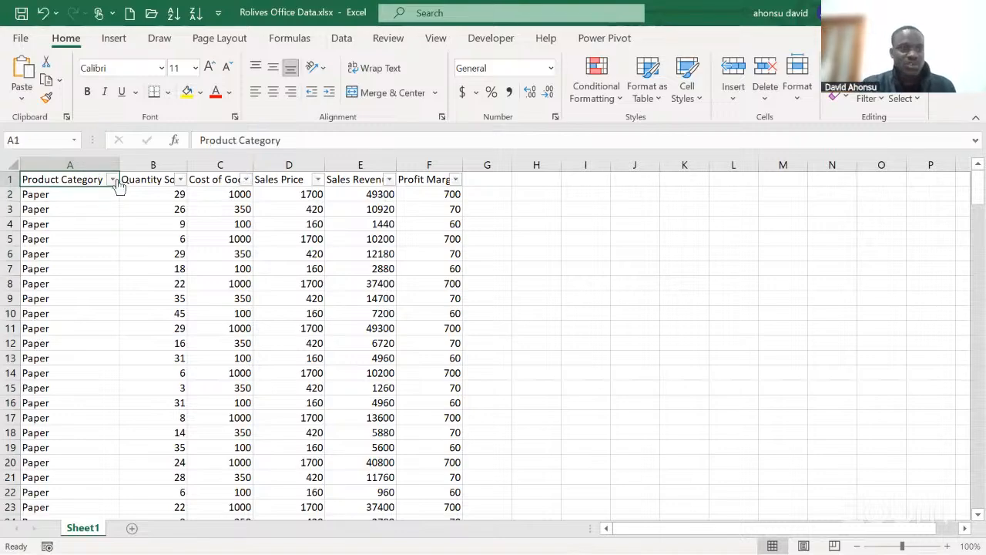
pyautogui.click(113, 179)
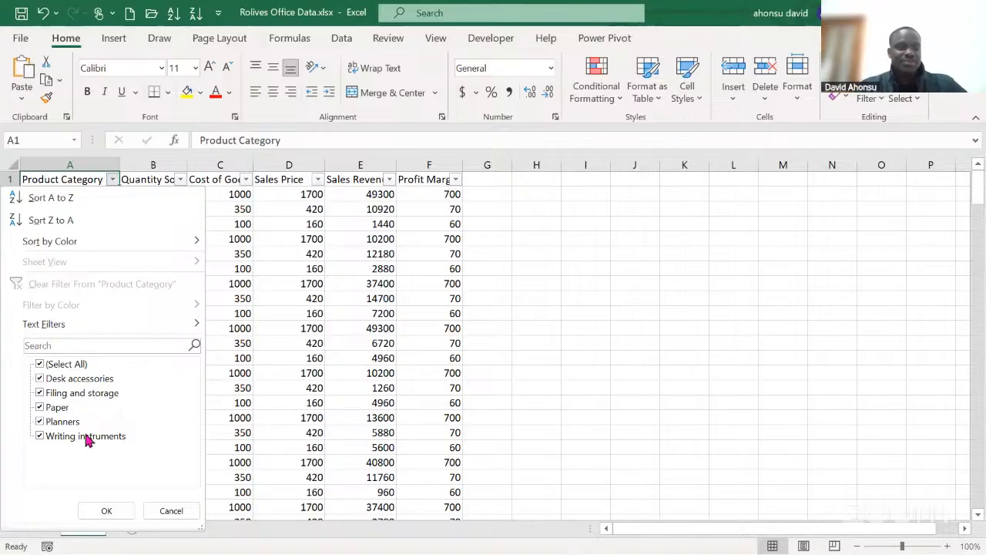
pyautogui.click(108, 511)
pyautogui.click(116, 345)
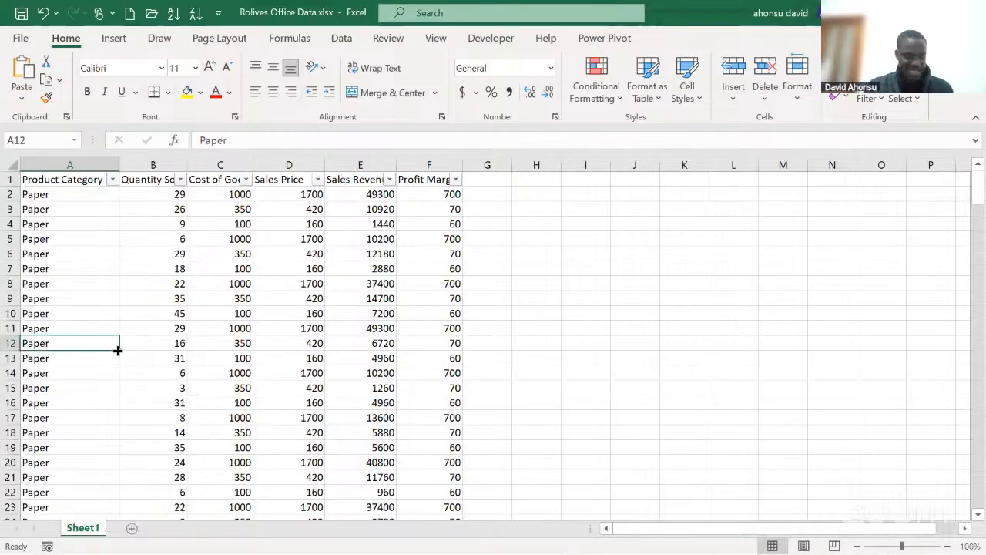
pyautogui.hotkey('ctrl', 'shift', 'l')
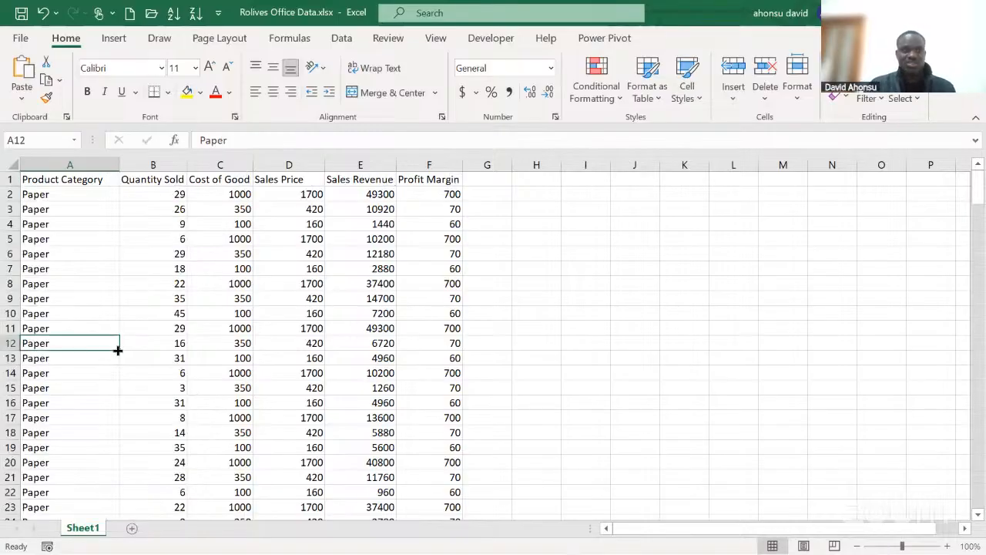
pyautogui.click(168, 182)
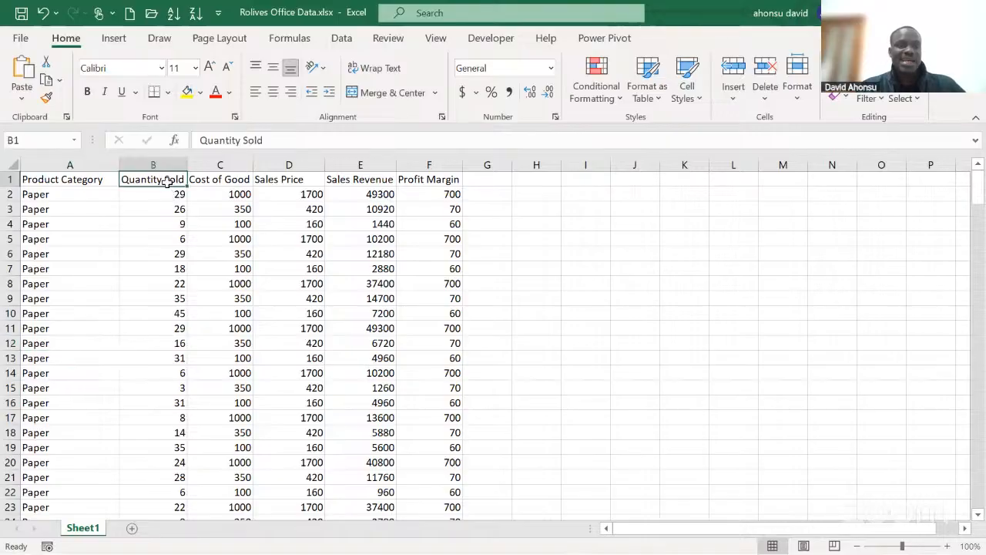
pyautogui.click(225, 180)
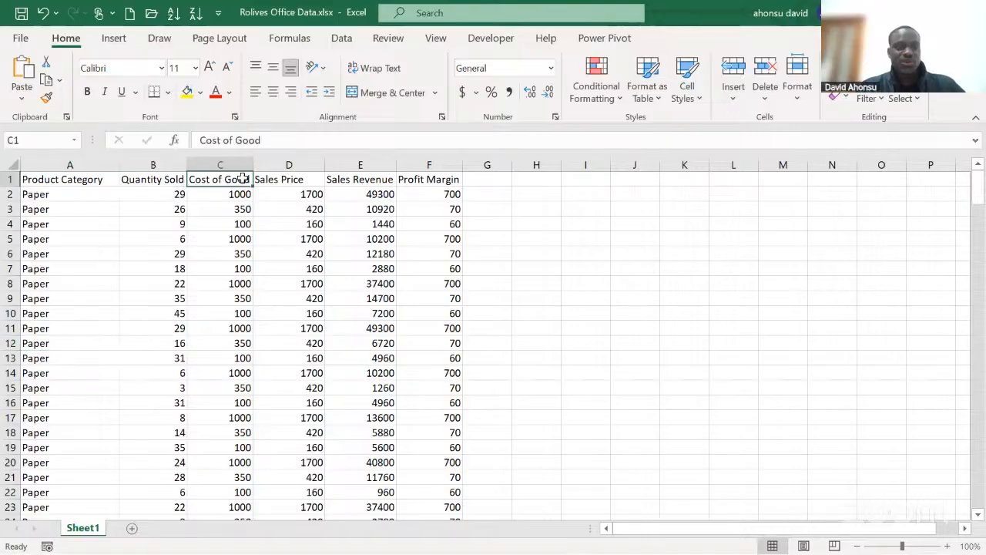
pyautogui.click(295, 179)
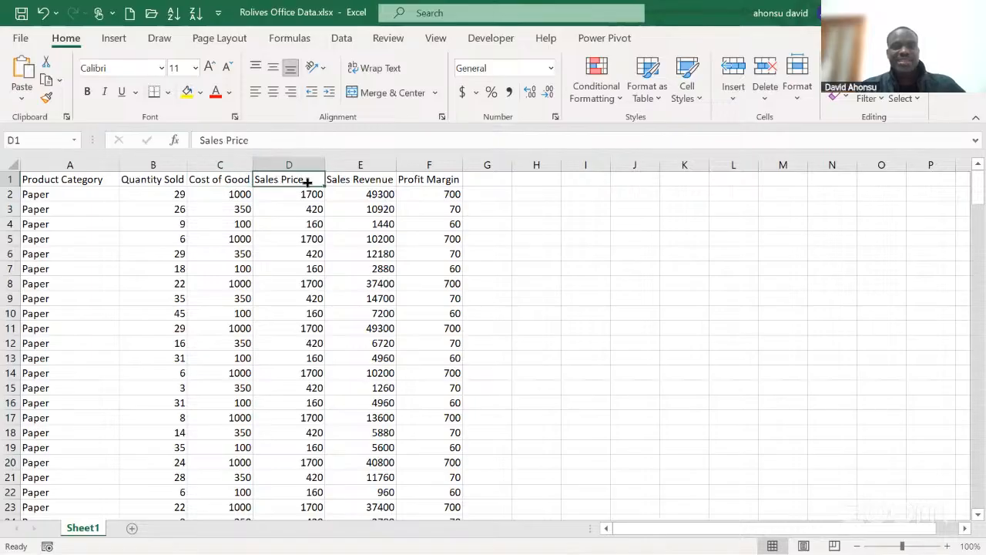
pyautogui.click(363, 181)
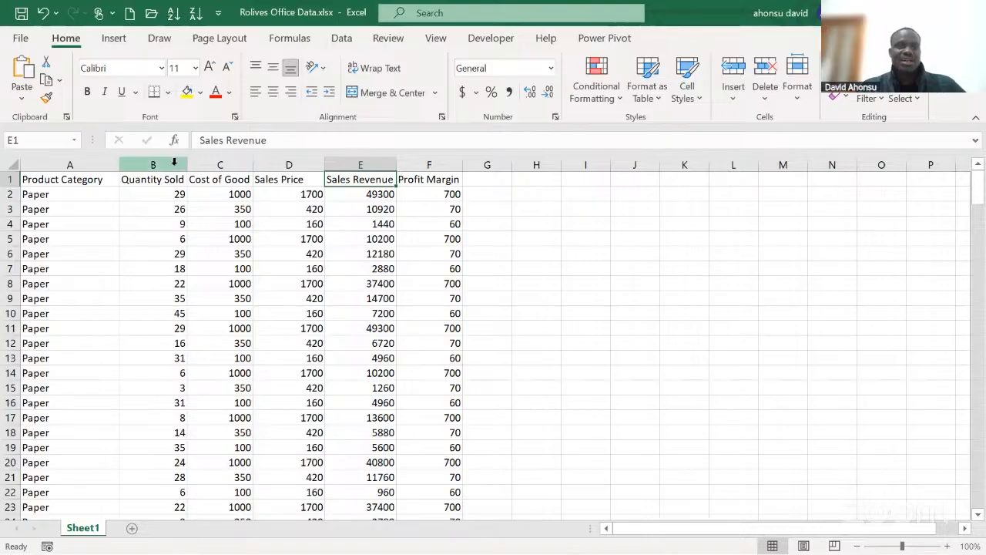
# Apply the dollar Accounting number format to the whole Sales Price, Sales Revenue and Profit Margin columns
pyautogui.click(295, 163)
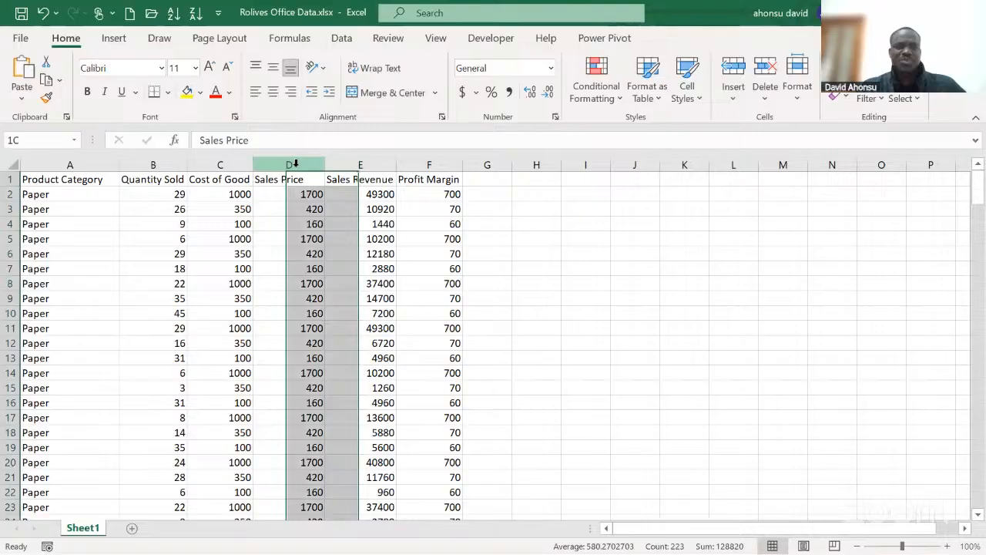
pyautogui.click(464, 93)
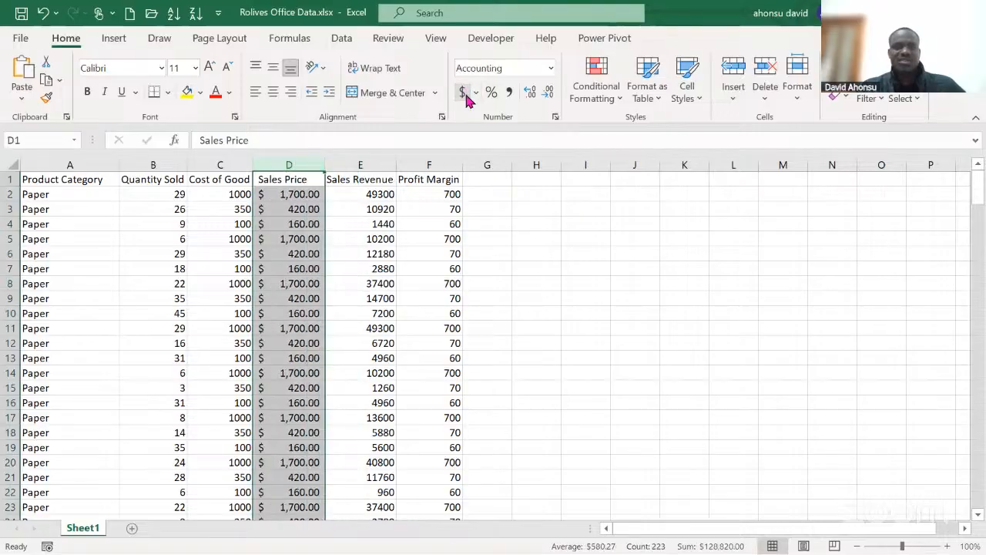
pyautogui.click(339, 204)
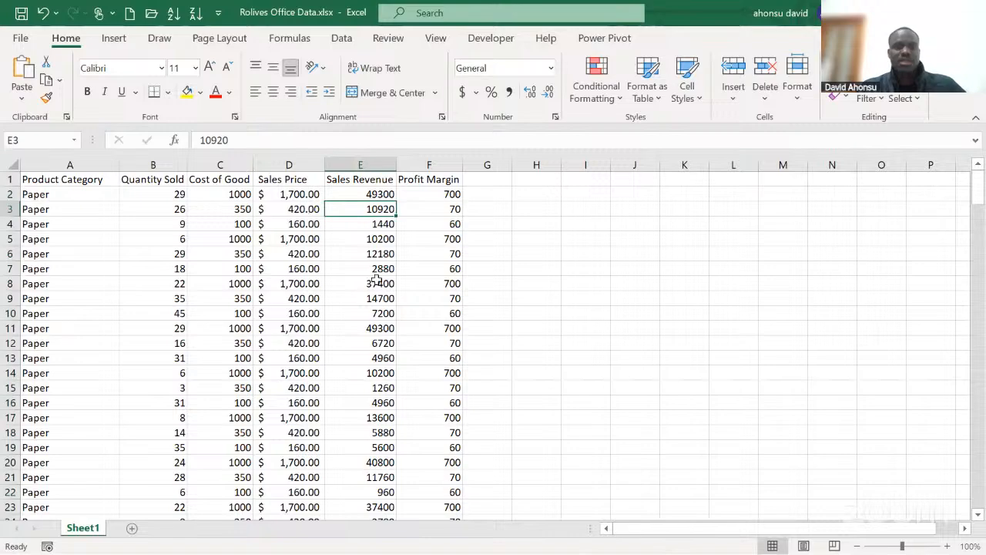
pyautogui.click(374, 164)
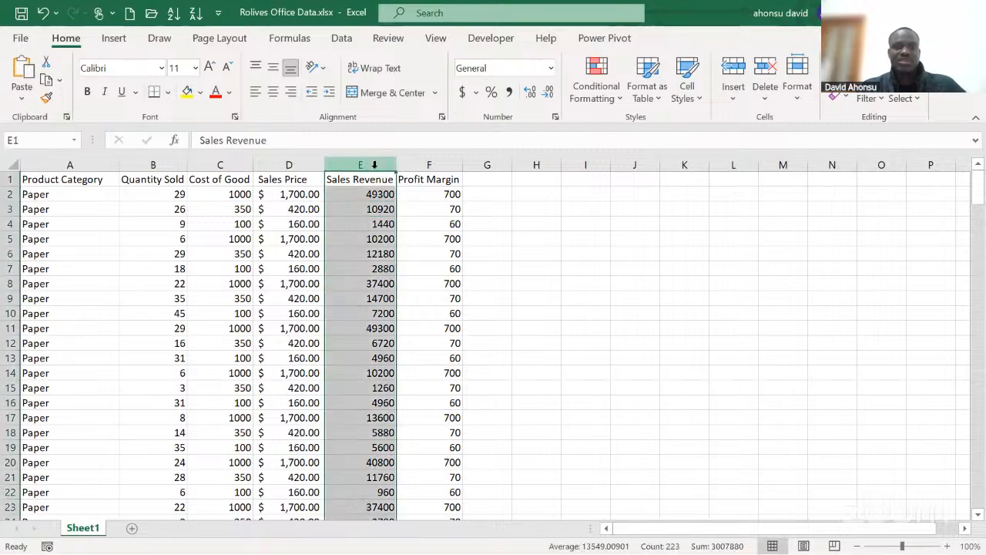
pyautogui.click(459, 92)
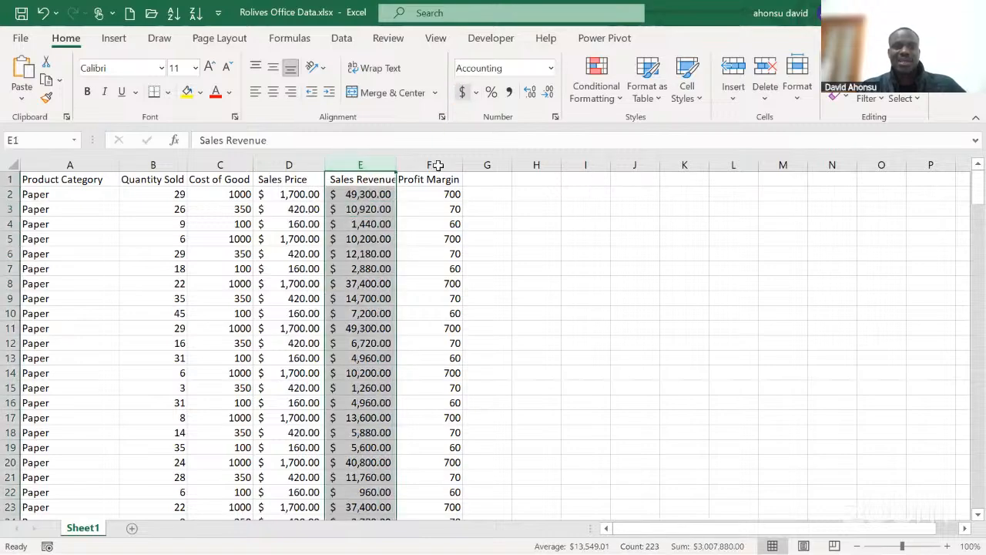
pyautogui.click(437, 163)
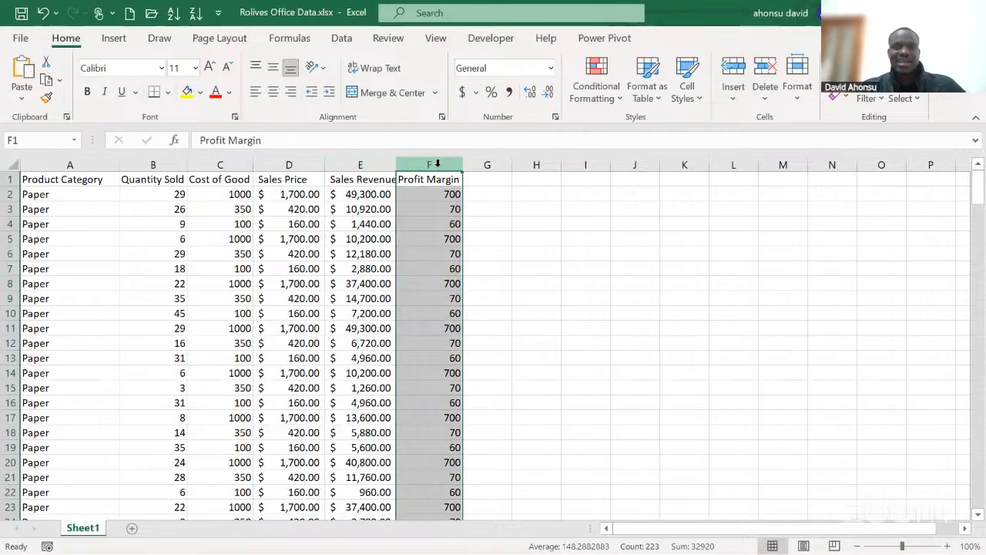
pyautogui.click(463, 98)
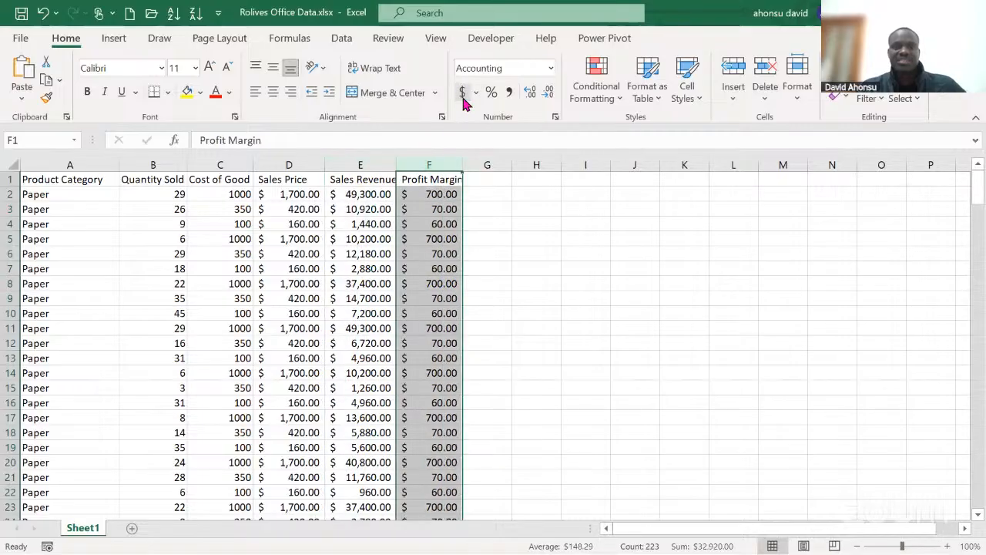
pyautogui.click(445, 217)
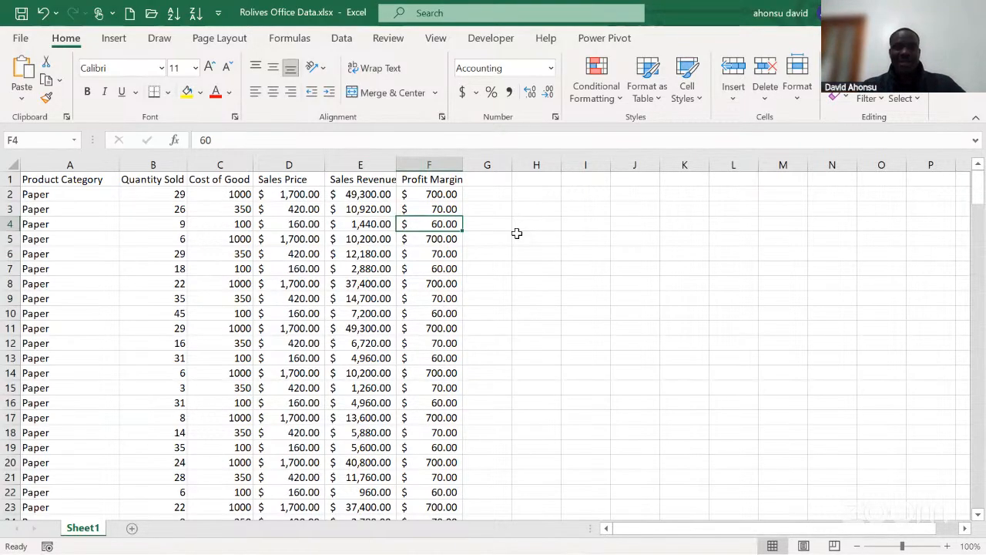
pyautogui.click(506, 242)
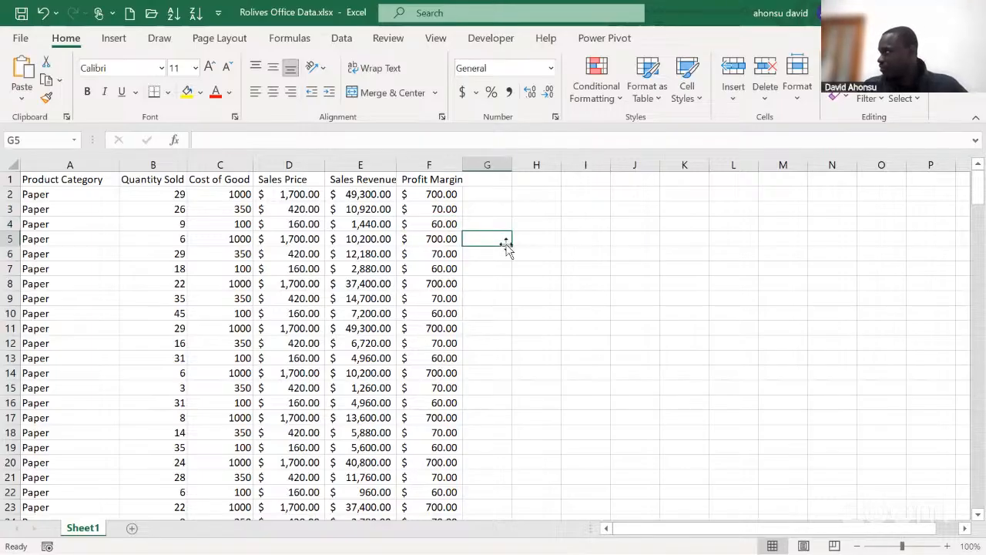
# Create a PivotTable from Sheet1!$A$1:$F$223 on a new worksheet, with the data added to the Data Model
pyautogui.click(376, 258)
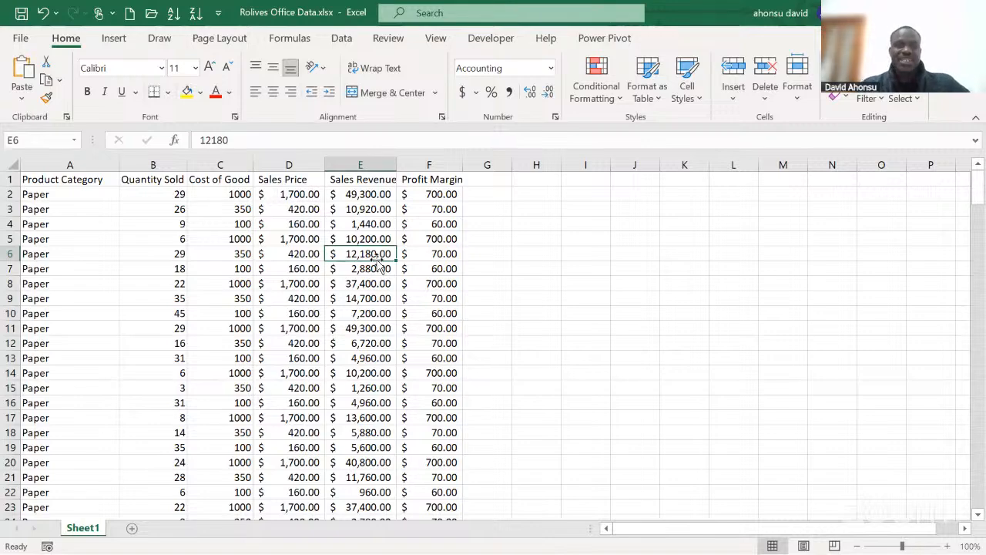
pyautogui.click(116, 38)
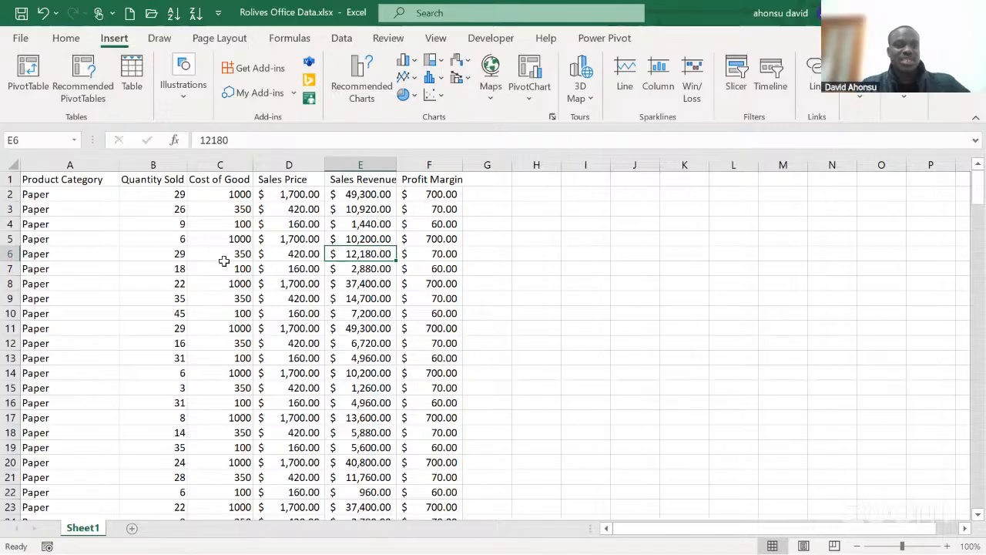
pyautogui.click(202, 280)
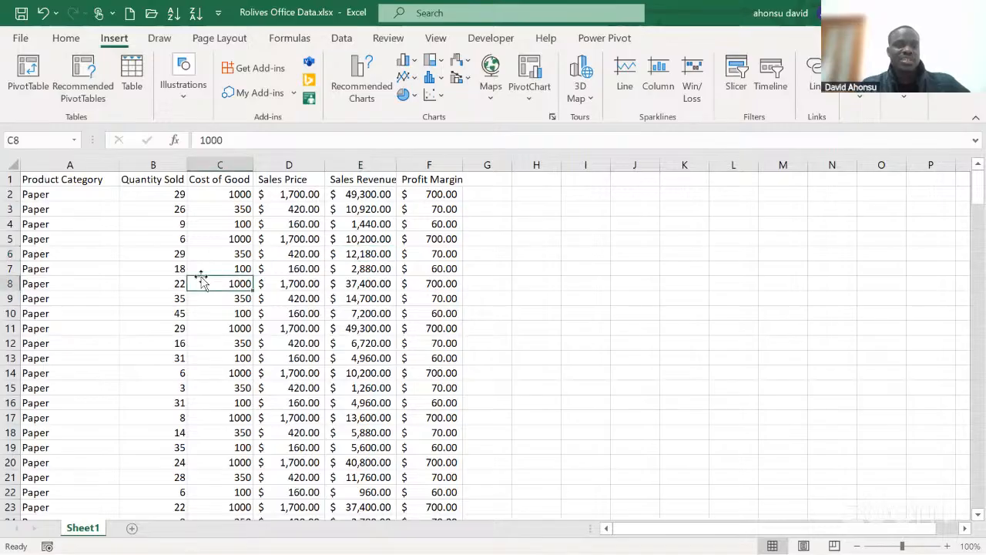
pyautogui.click(296, 299)
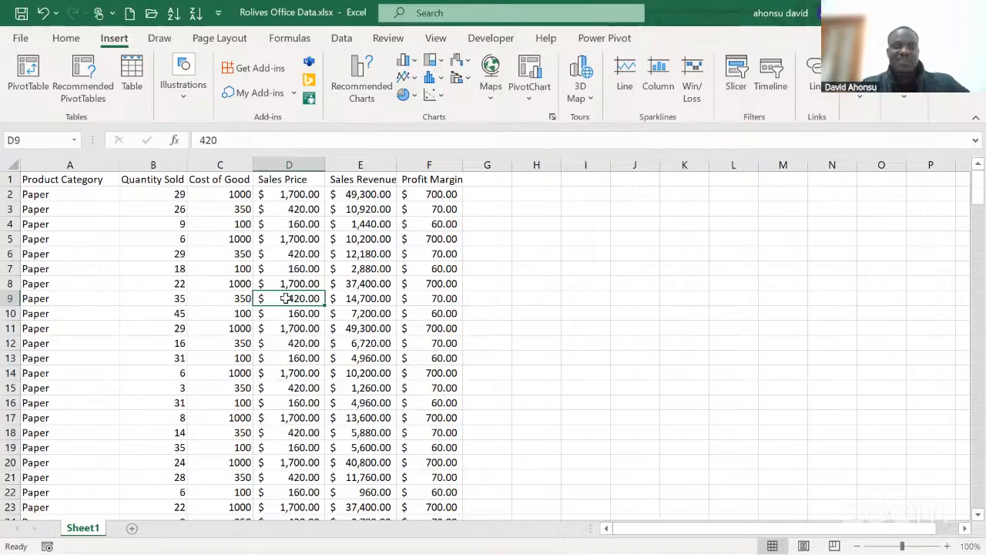
pyautogui.click(27, 73)
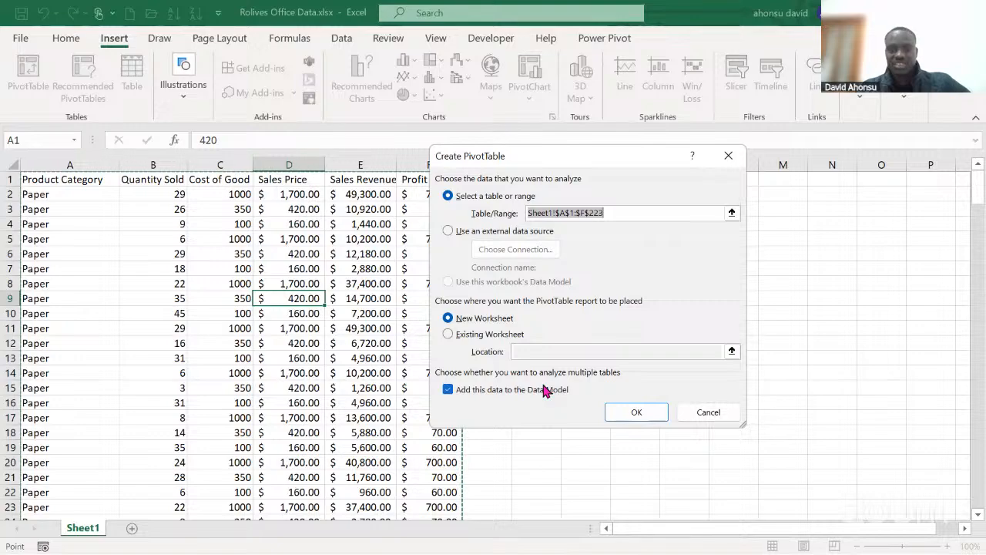
pyautogui.click(637, 413)
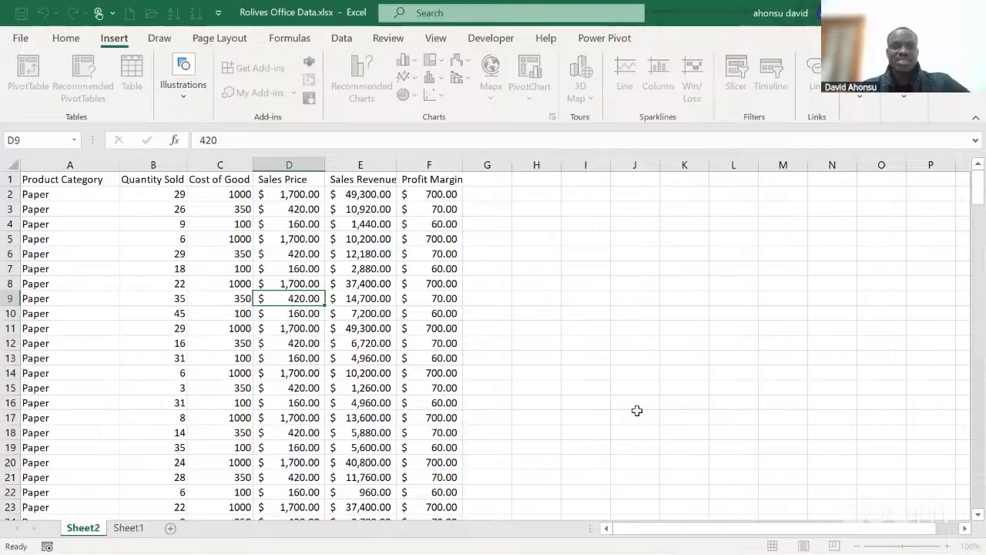
# Compare the source column headings on Sheet1 with the fields available for the PivotTable on Sheet2
pyautogui.click(125, 529)
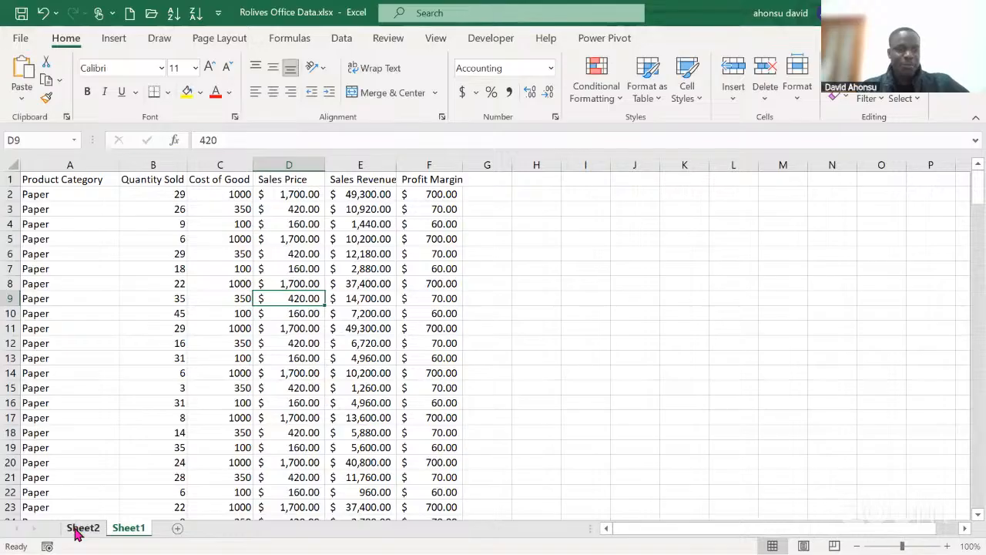
pyautogui.click(79, 530)
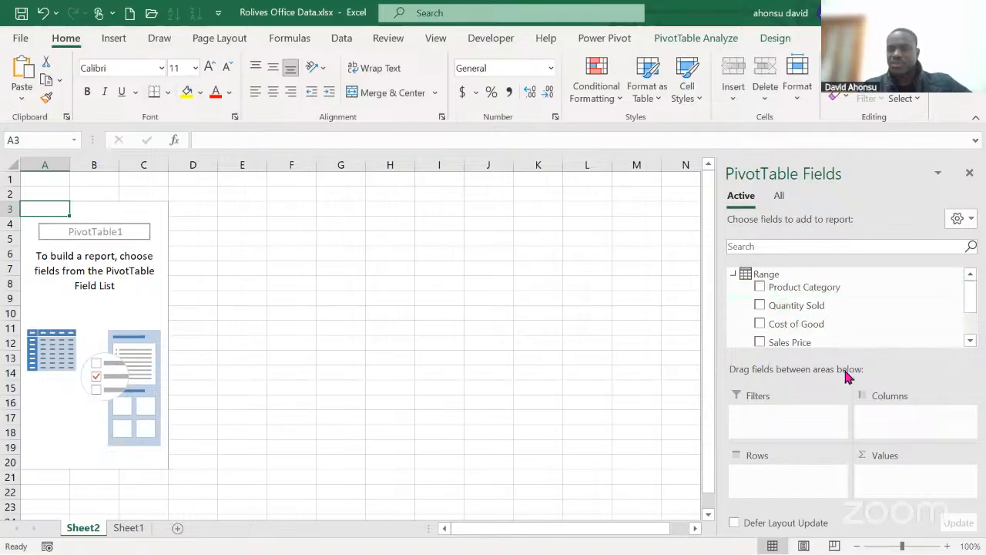
pyautogui.moveTo(972, 308); pyautogui.dragTo(975, 282)
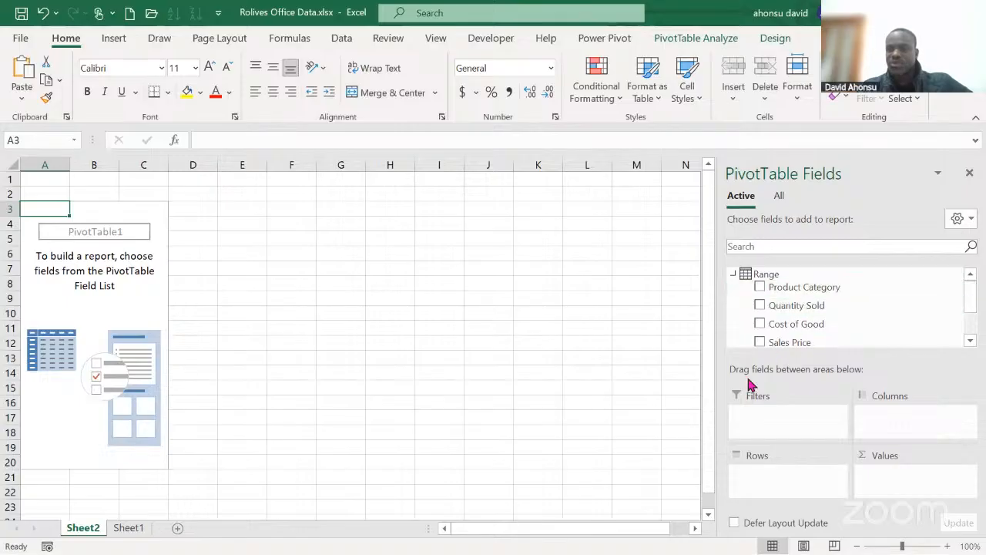
pyautogui.click(128, 528)
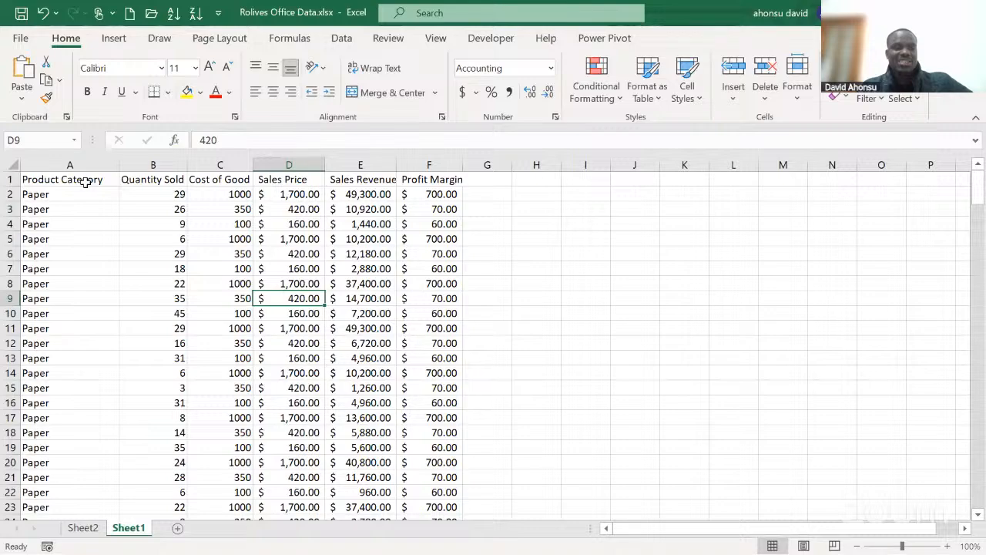
pyautogui.click(86, 181)
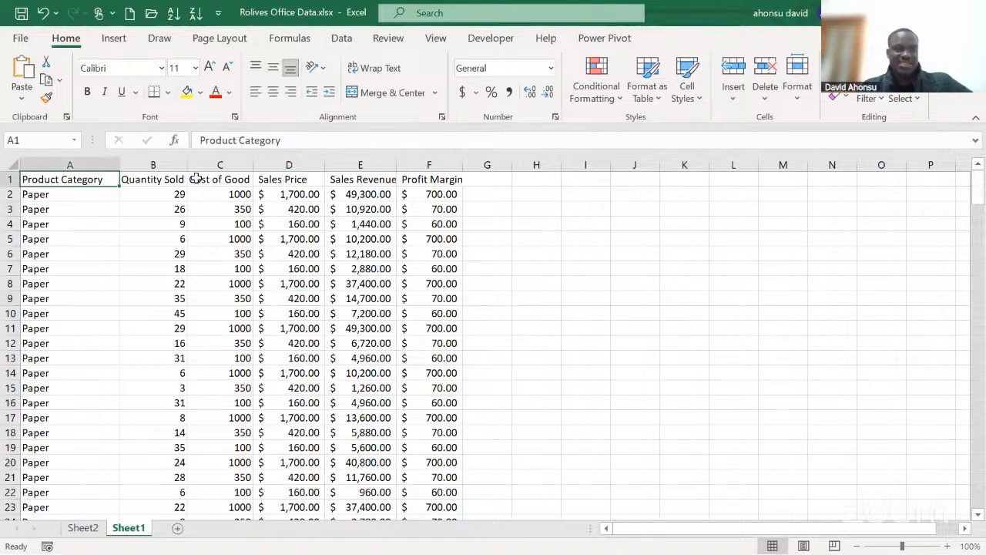
pyautogui.click(82, 528)
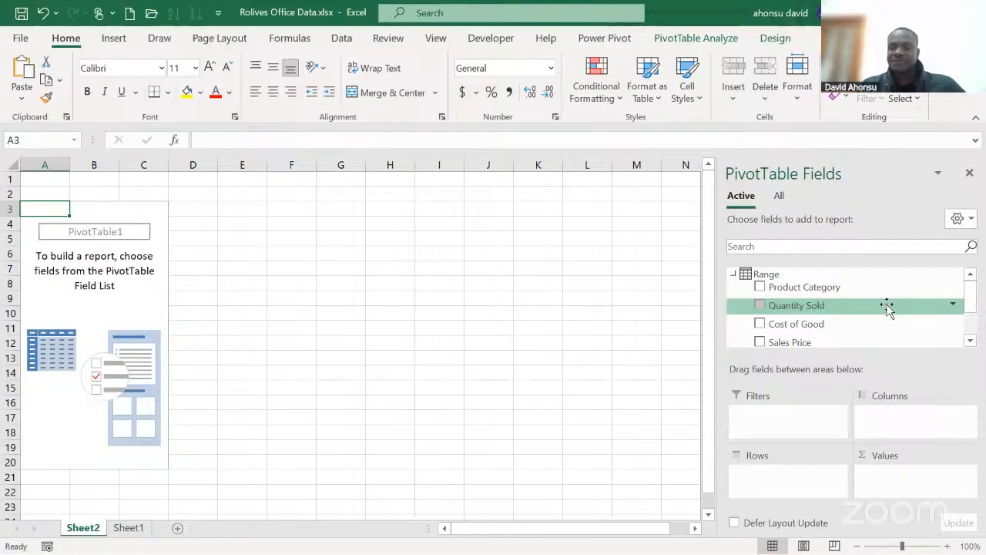
pyautogui.click(970, 340)
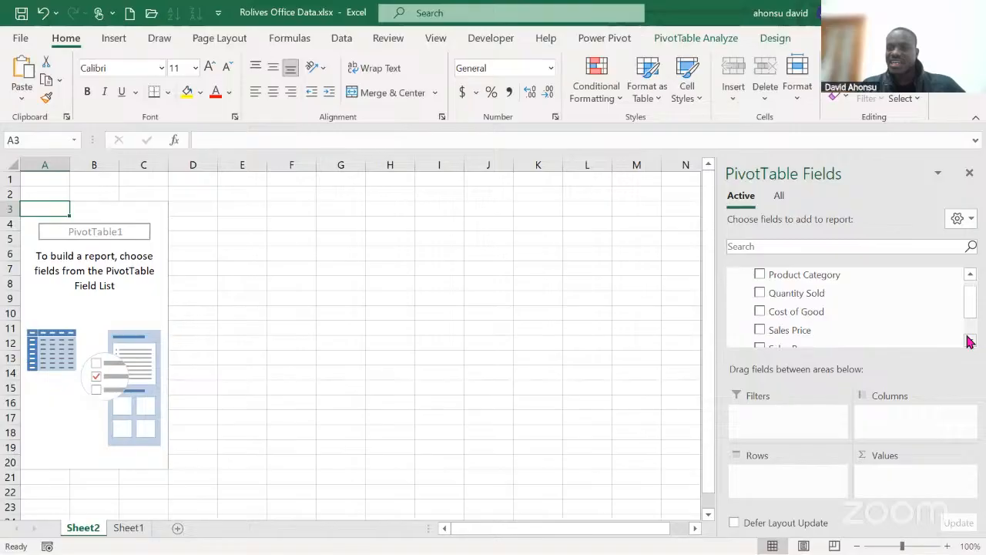
pyautogui.click(968, 338)
pyautogui.moveTo(972, 312); pyautogui.dragTo(969, 286)
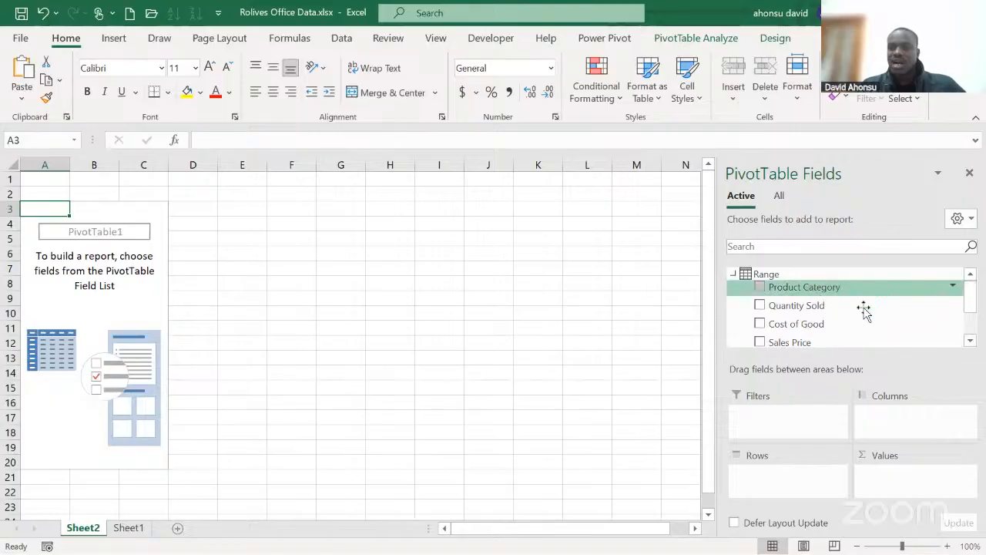
# Add Product Category to the PivotTable as rows and Quantity Sold as a summed value
pyautogui.moveTo(836, 289); pyautogui.dragTo(793, 473)
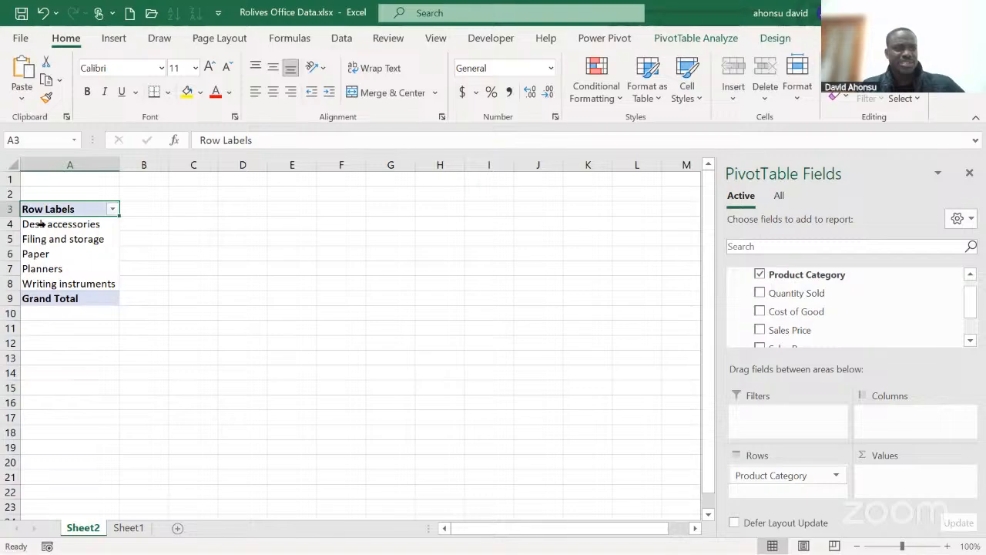
pyautogui.click(967, 341)
pyautogui.click(968, 342)
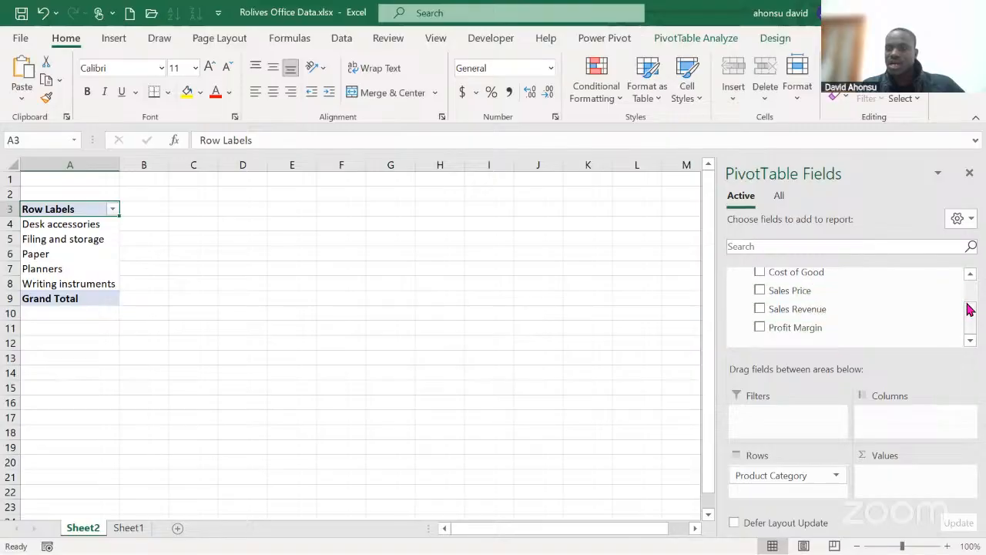
pyautogui.moveTo(968, 303); pyautogui.dragTo(971, 298)
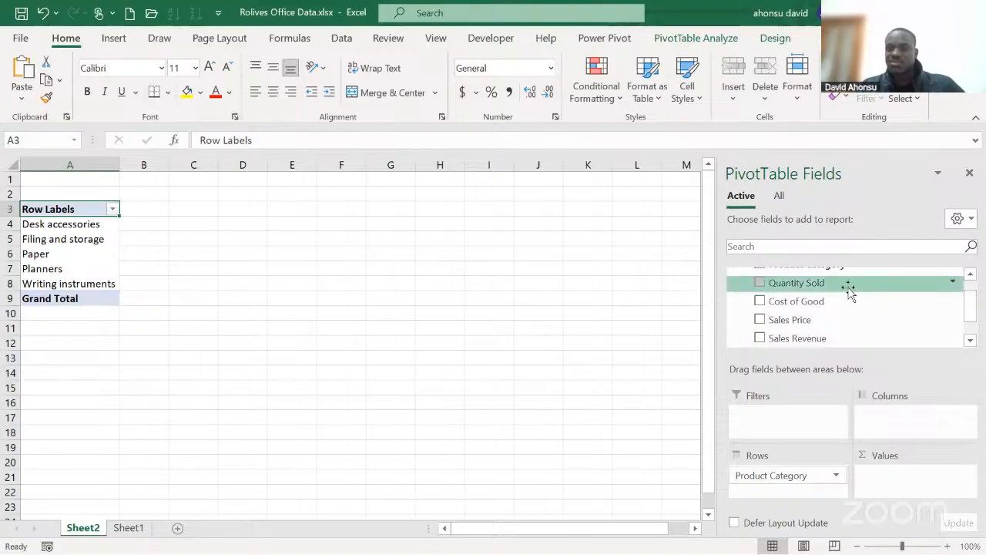
pyautogui.moveTo(847, 286); pyautogui.dragTo(934, 481)
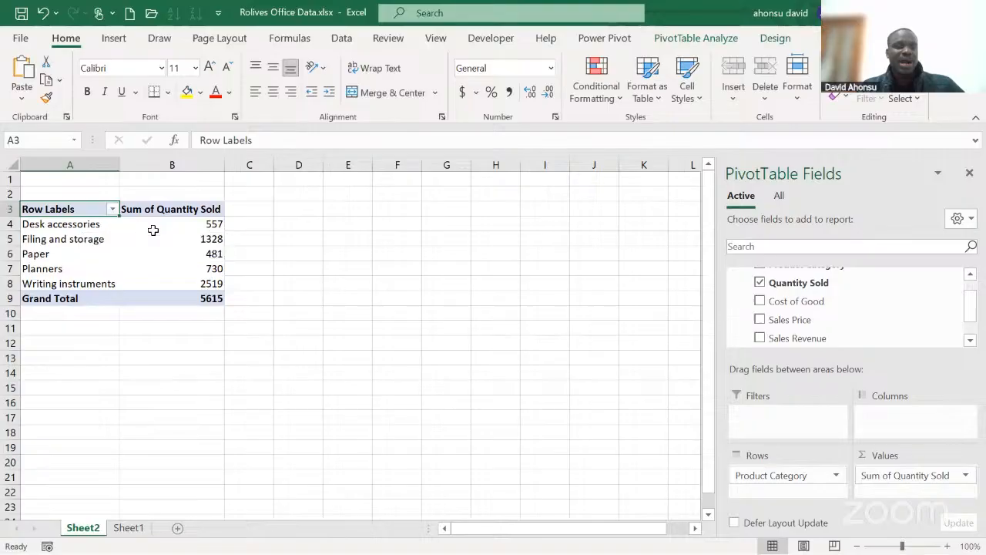
# Add Sales Revenue and Profit Margin to the PivotTable as summed values alongside Quantity Sold
pyautogui.click(72, 223)
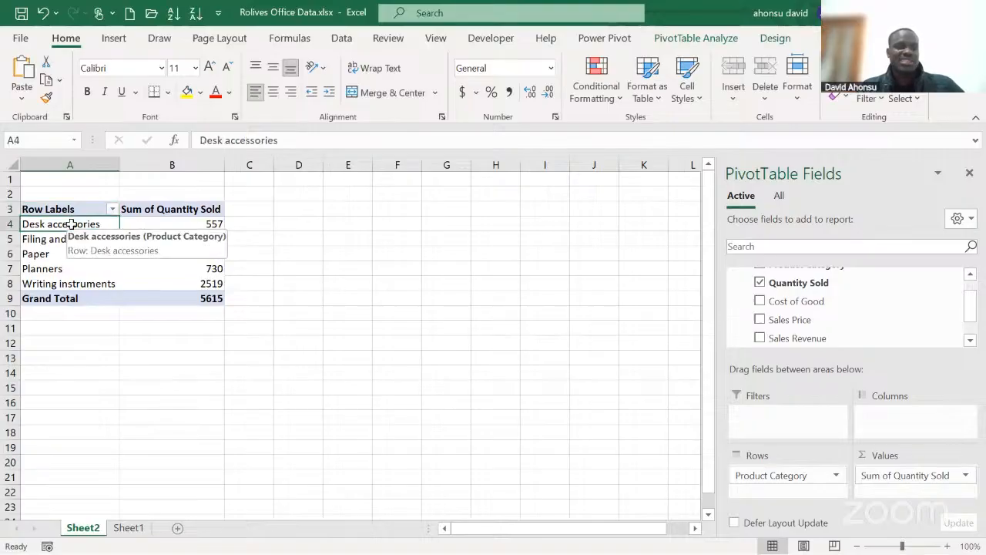
pyautogui.moveTo(212, 224)
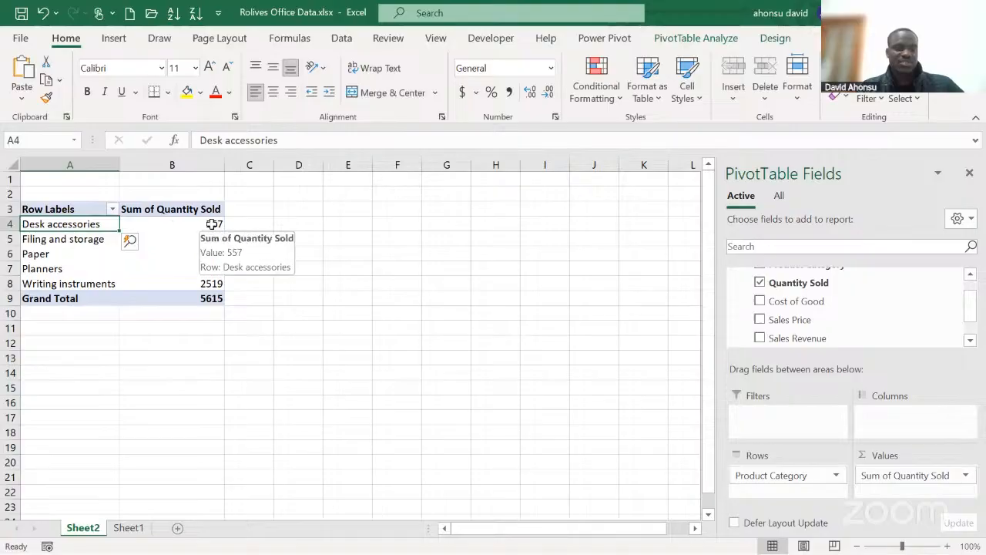
pyautogui.click(212, 223)
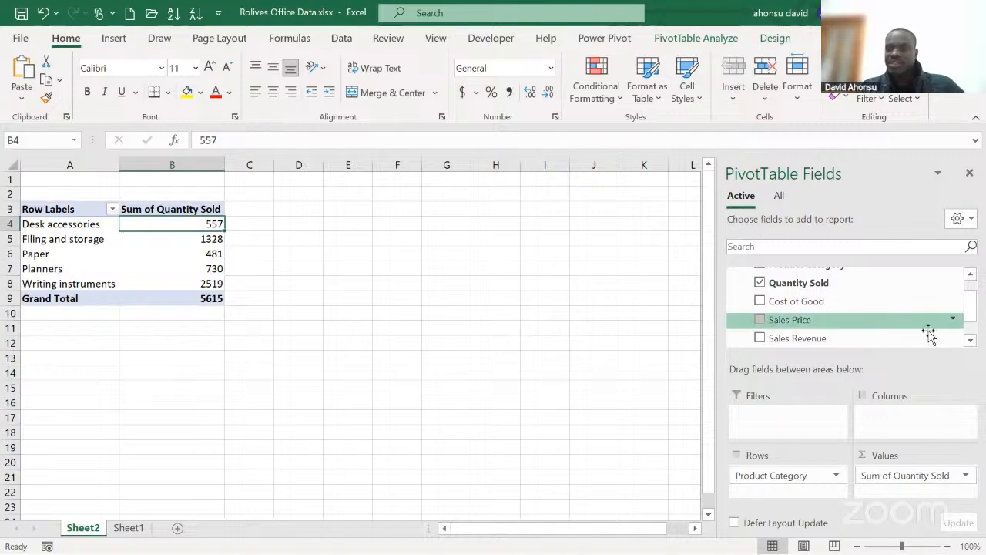
pyautogui.click(969, 341)
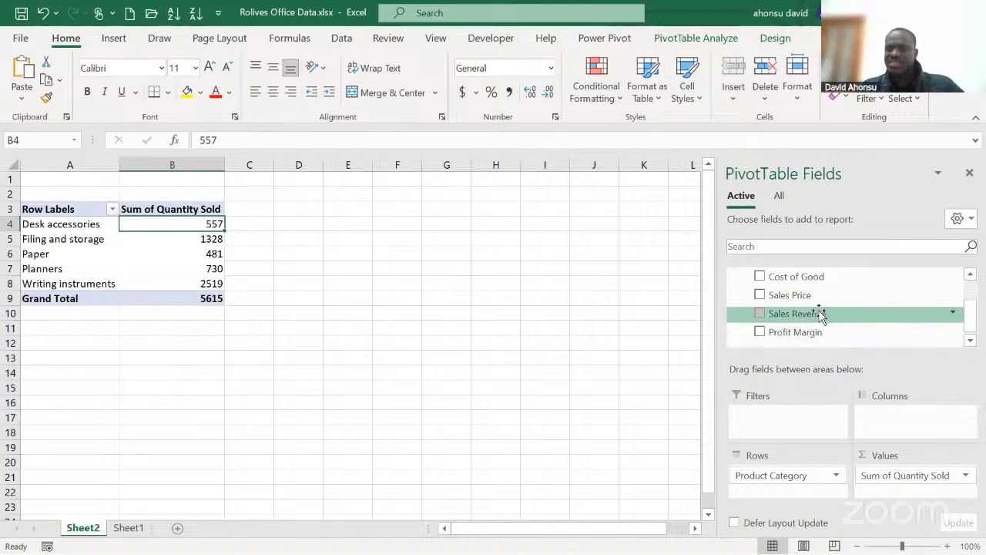
pyautogui.moveTo(820, 316); pyautogui.dragTo(897, 500)
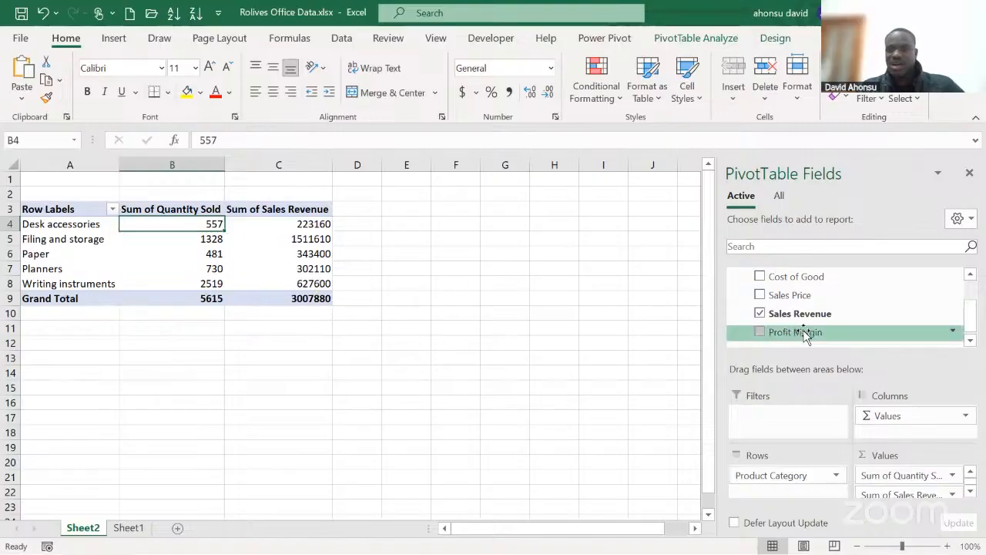
pyautogui.moveTo(805, 333); pyautogui.dragTo(903, 493)
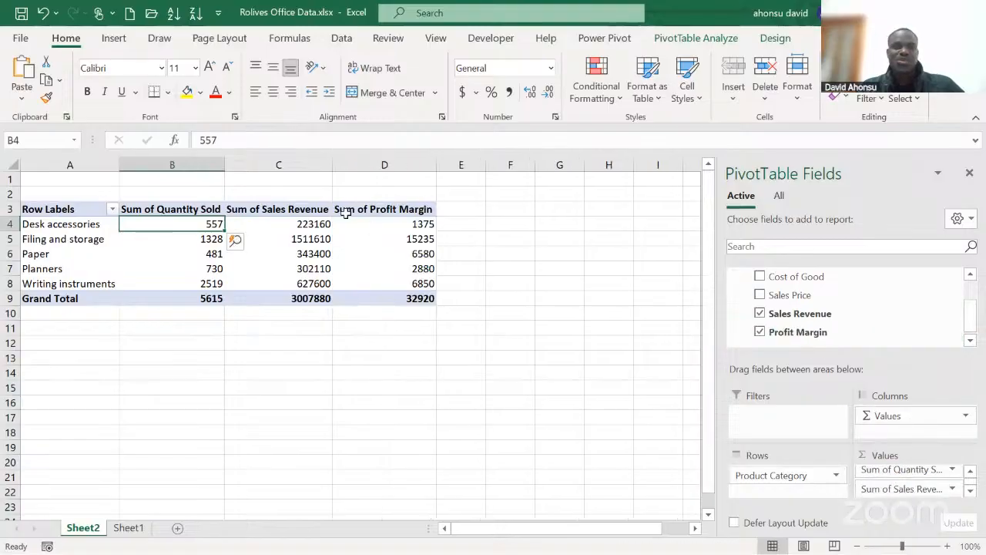
# Examine the quantity, revenue and profit margin totals per product category, compare them with the Sheet1 data, and check the fields used as values
pyautogui.click(93, 224)
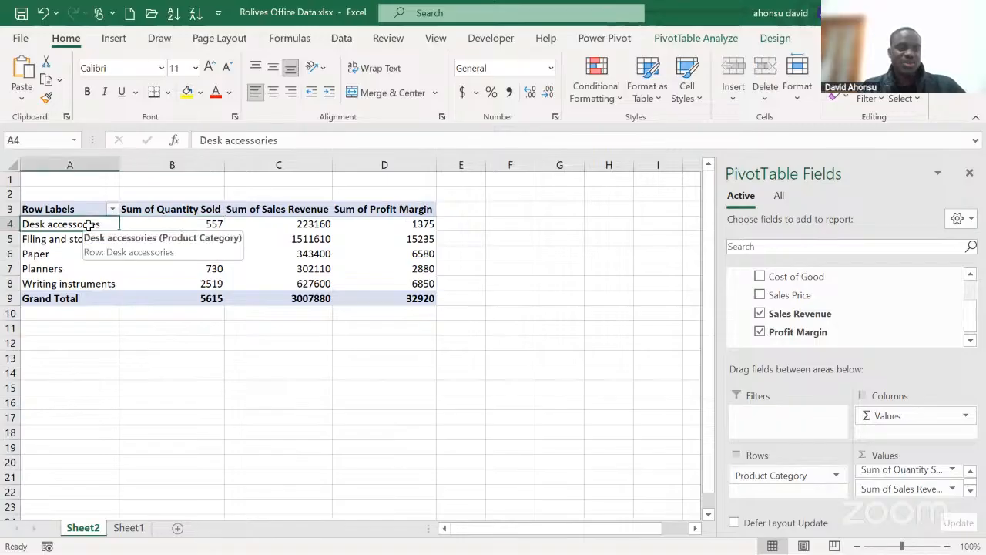
pyautogui.click(211, 224)
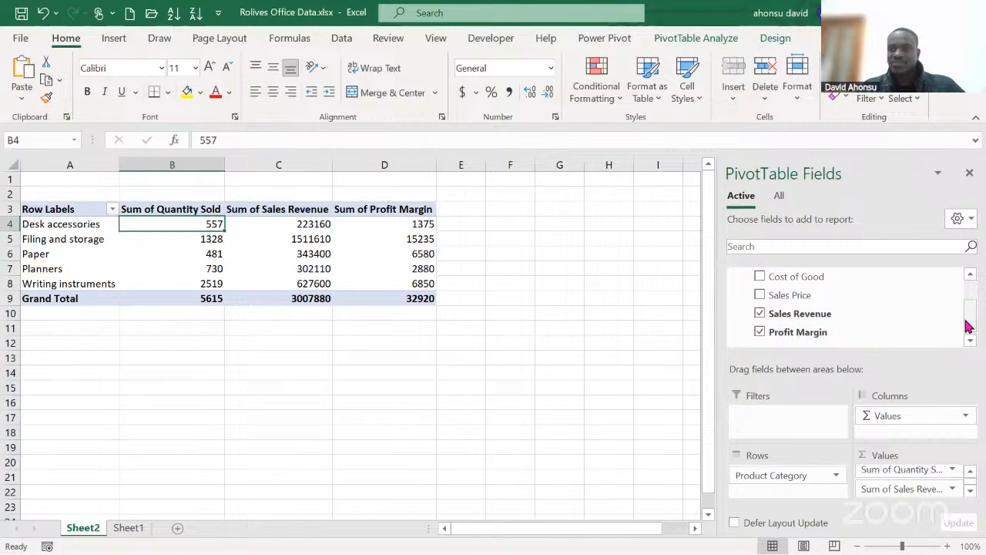
pyautogui.moveTo(969, 325)
pyautogui.mouseDown()
pyautogui.moveTo(971, 285)
pyautogui.moveTo(975, 339)
pyautogui.mouseUp()
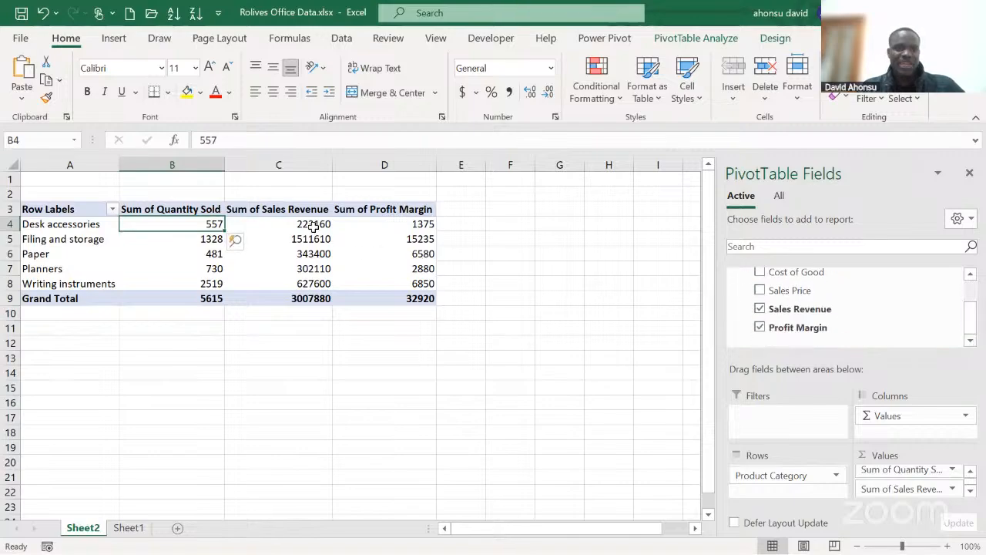
pyautogui.moveTo(314, 228)
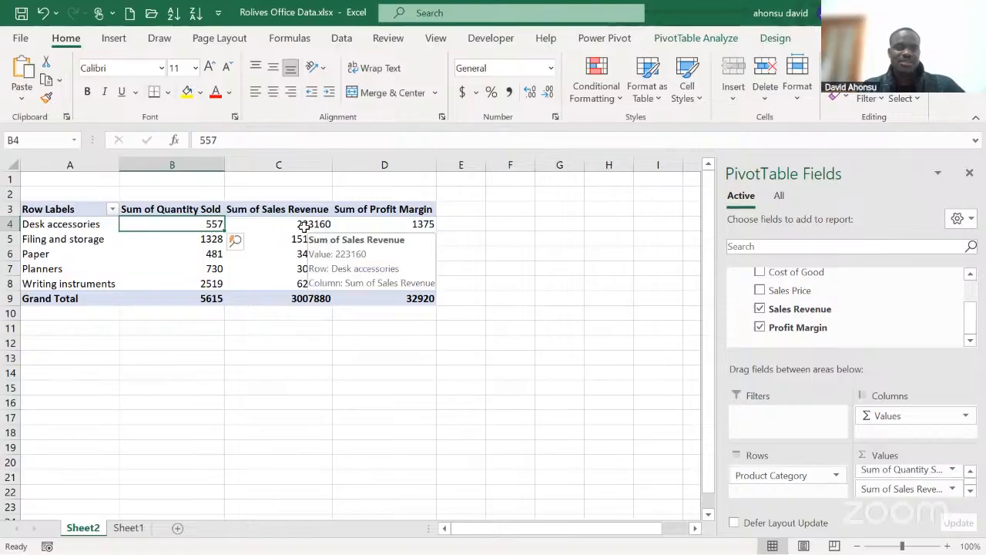
pyautogui.click(308, 224)
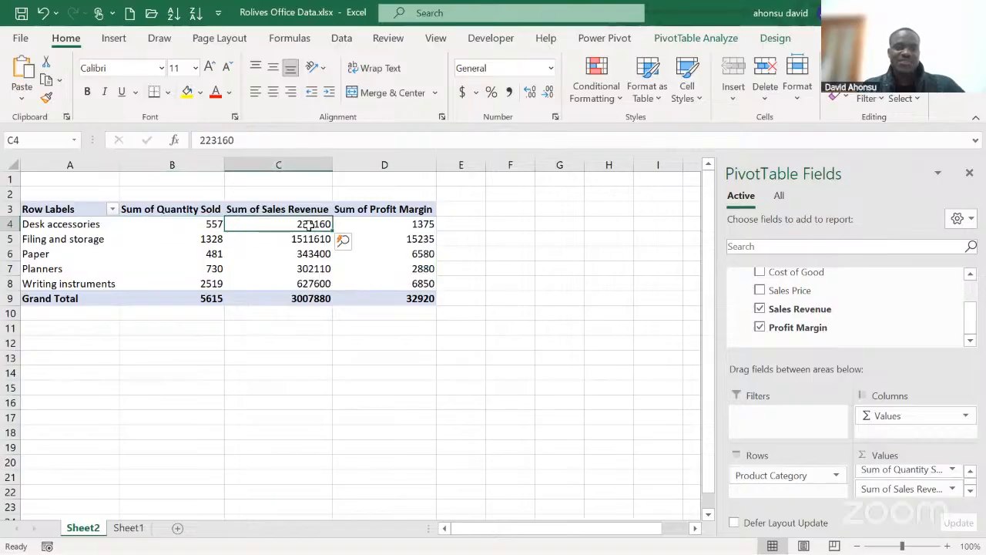
pyautogui.moveTo(306, 235)
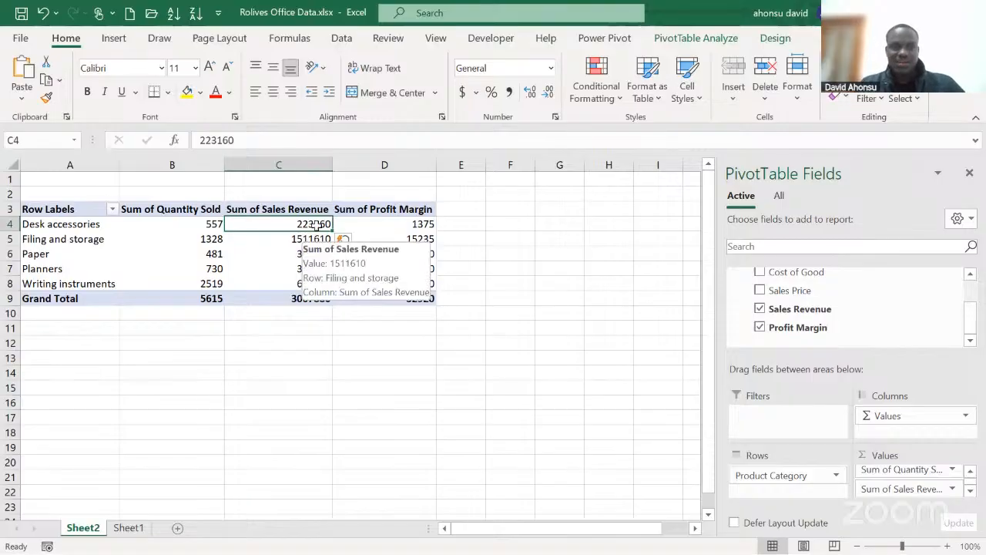
pyautogui.click(395, 222)
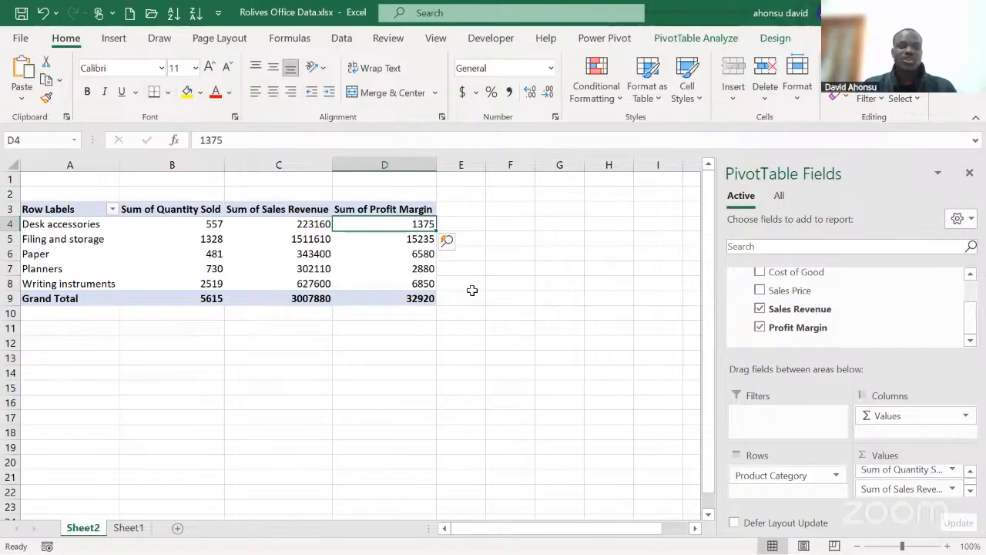
pyautogui.click(128, 530)
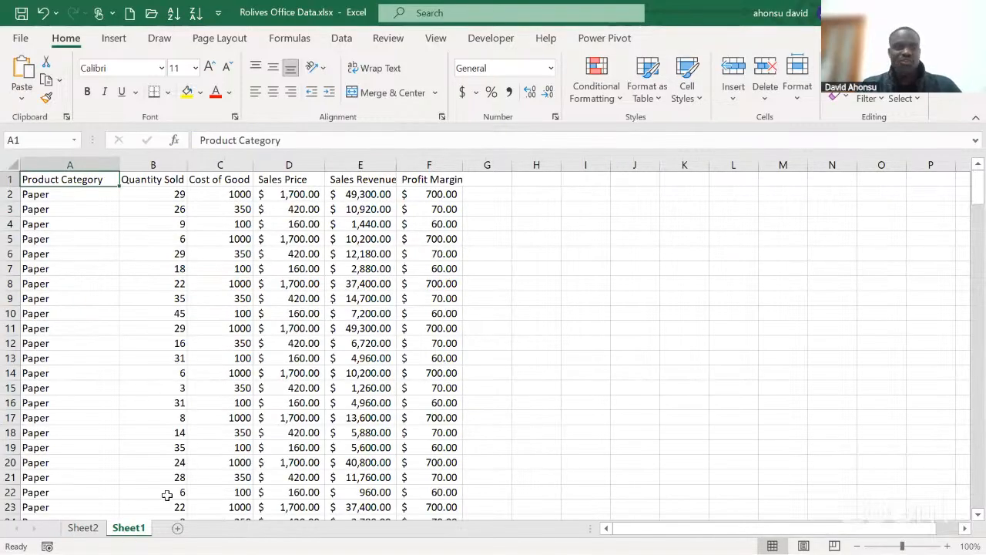
pyautogui.click(91, 530)
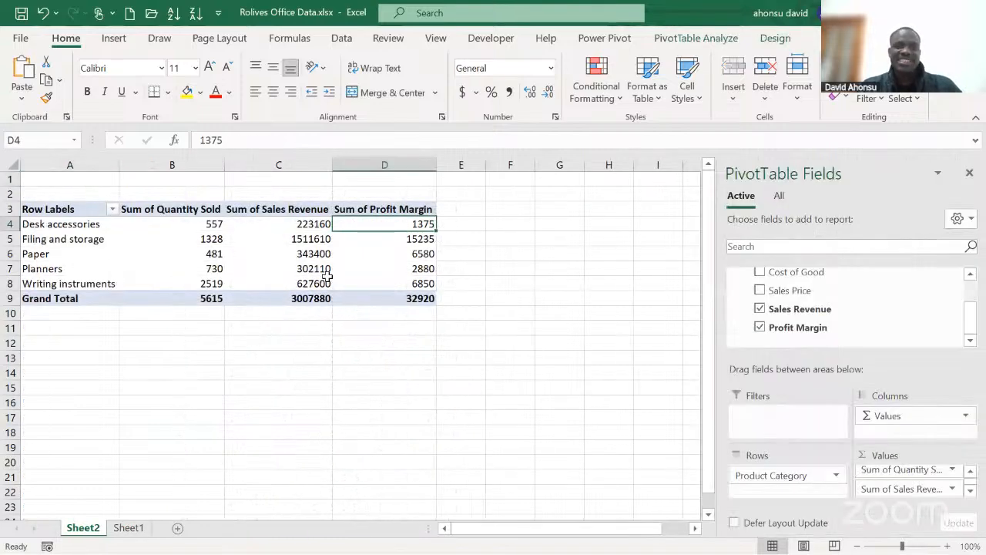
pyautogui.moveTo(327, 276)
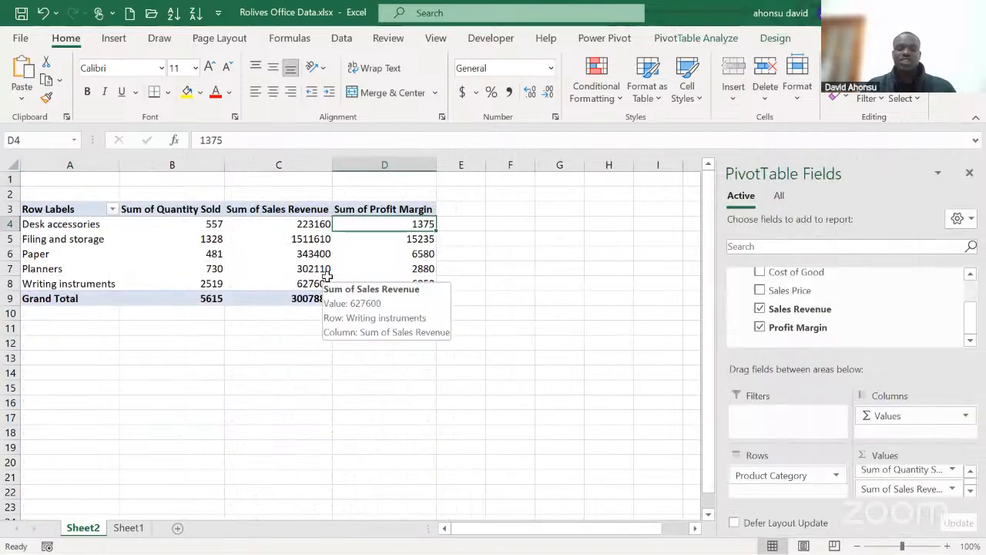
pyautogui.moveTo(397, 267)
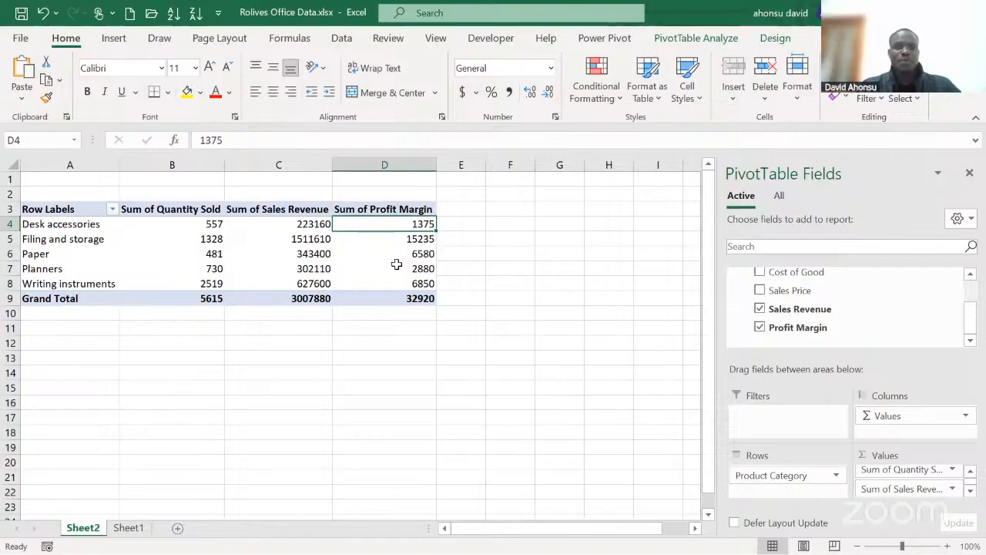
pyautogui.moveTo(364, 272)
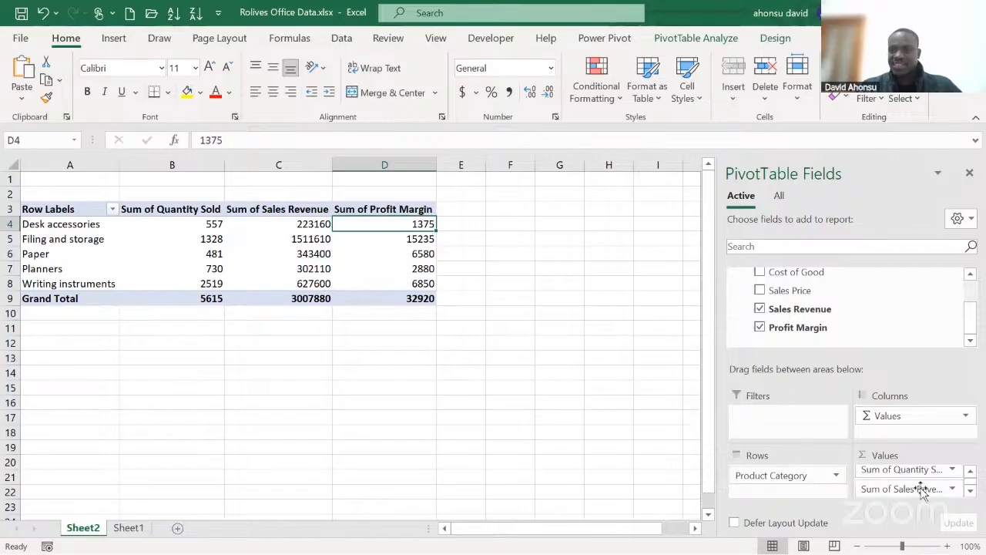
pyautogui.click(970, 493)
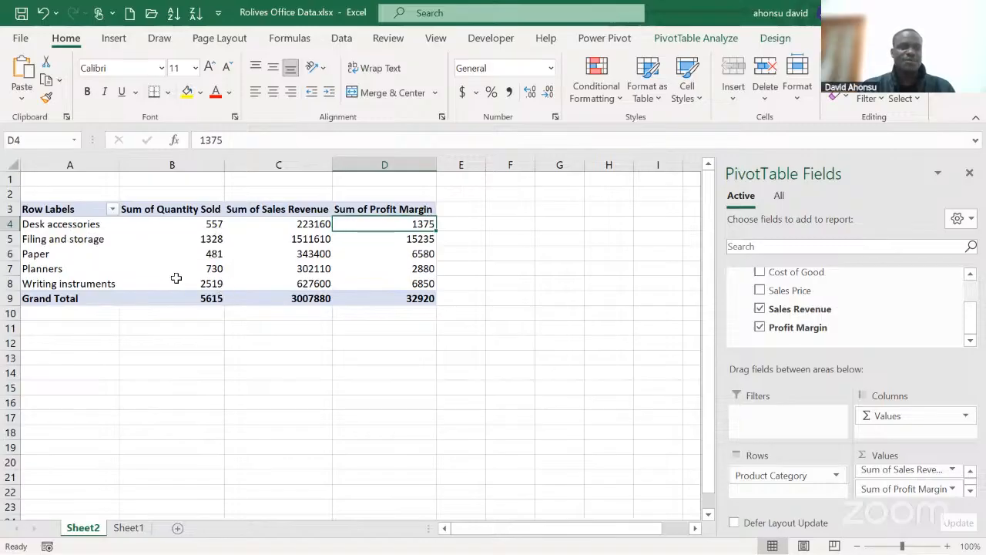
# Rename the PivotTable's row header in A3 as "Product Category"
pyautogui.click(67, 204)
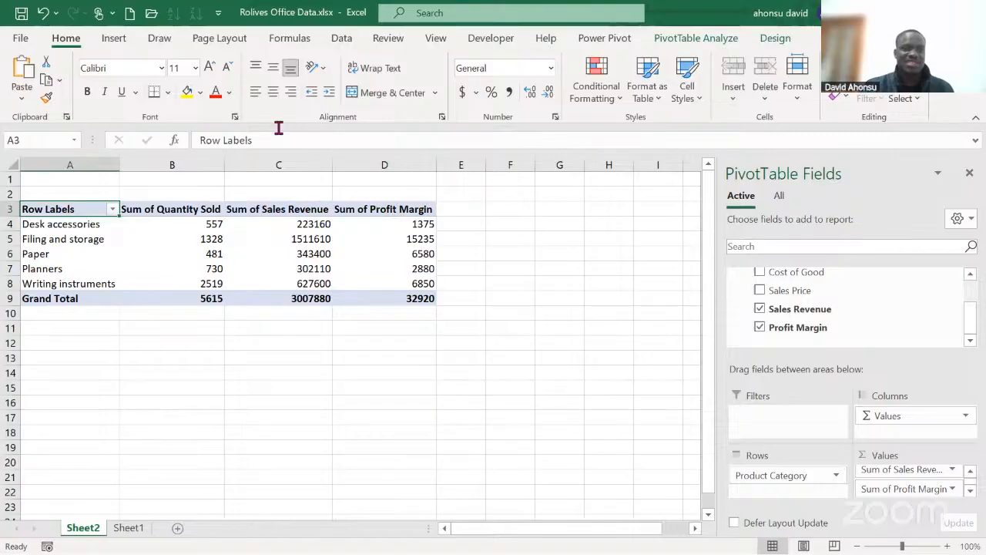
pyautogui.moveTo(271, 141); pyautogui.dragTo(189, 142)
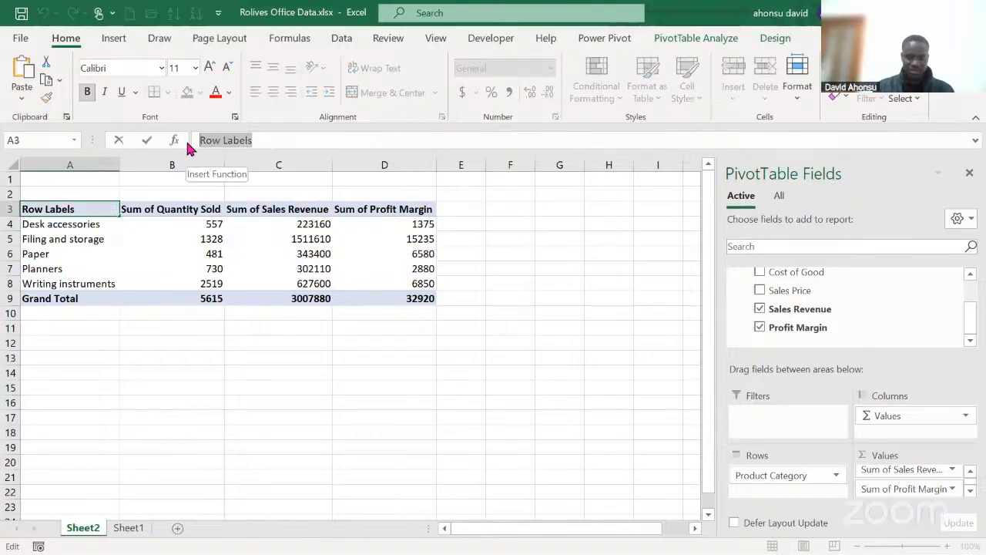
pyautogui.write('Ca')
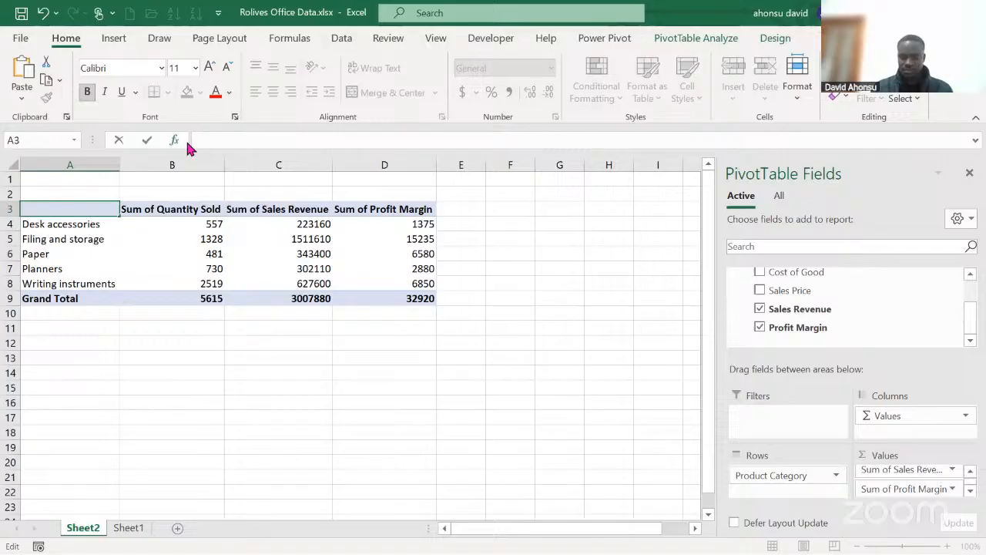
pyautogui.write('Produc')
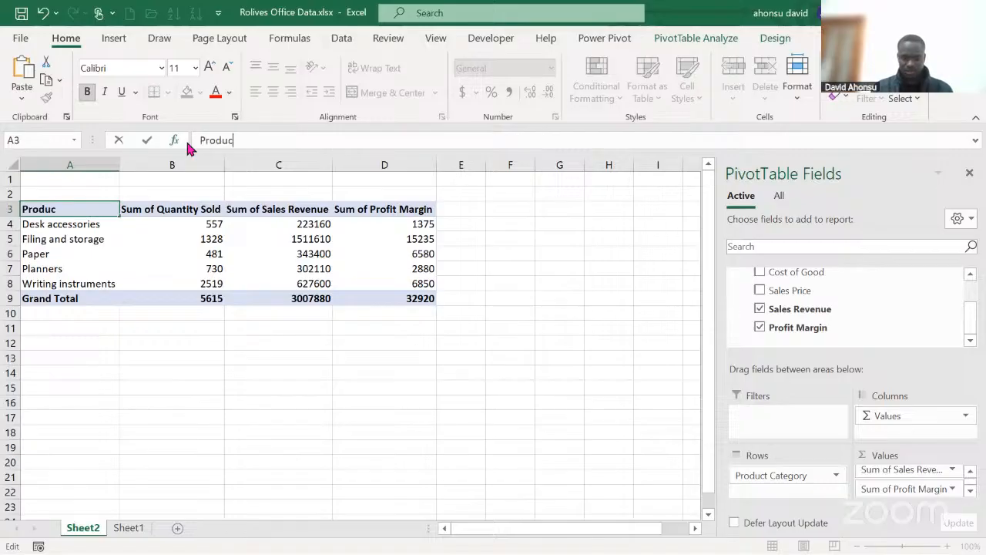
pyautogui.write('t cxate')
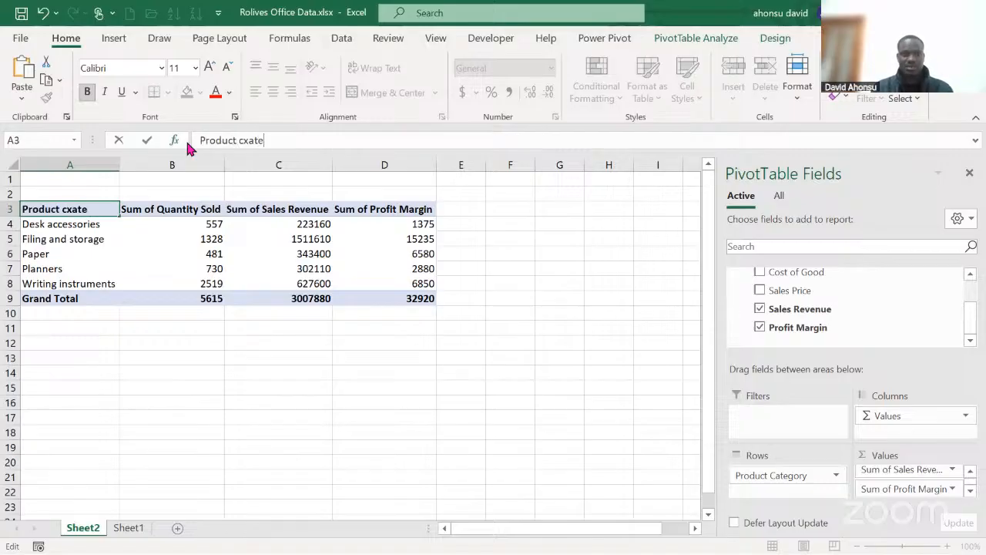
pyautogui.press('BackSpace')
pyautogui.press('BackSpace')
pyautogui.press('BackSpace')
pyautogui.press('BackSpace')
pyautogui.press('BackSpace')
pyautogui.write('C')
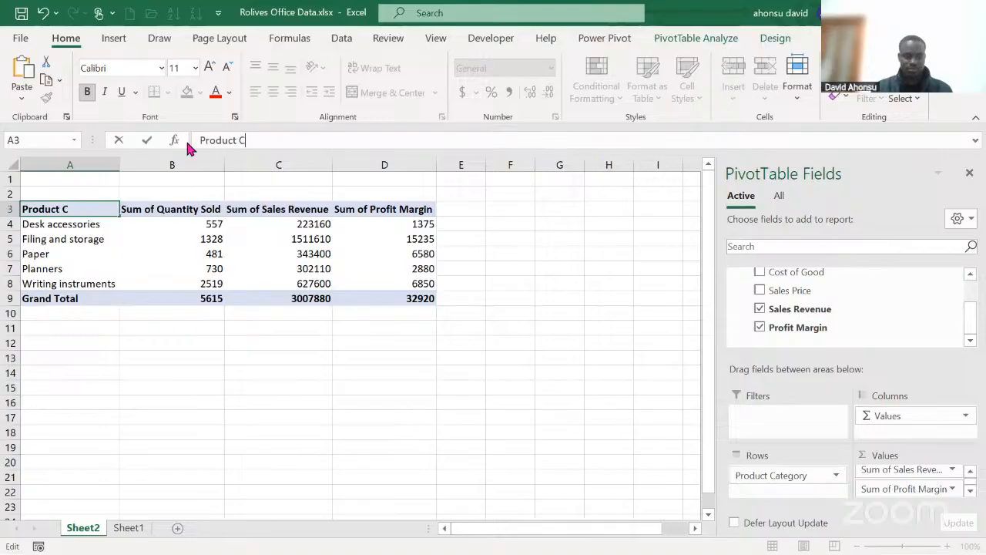
pyautogui.write('ategory')
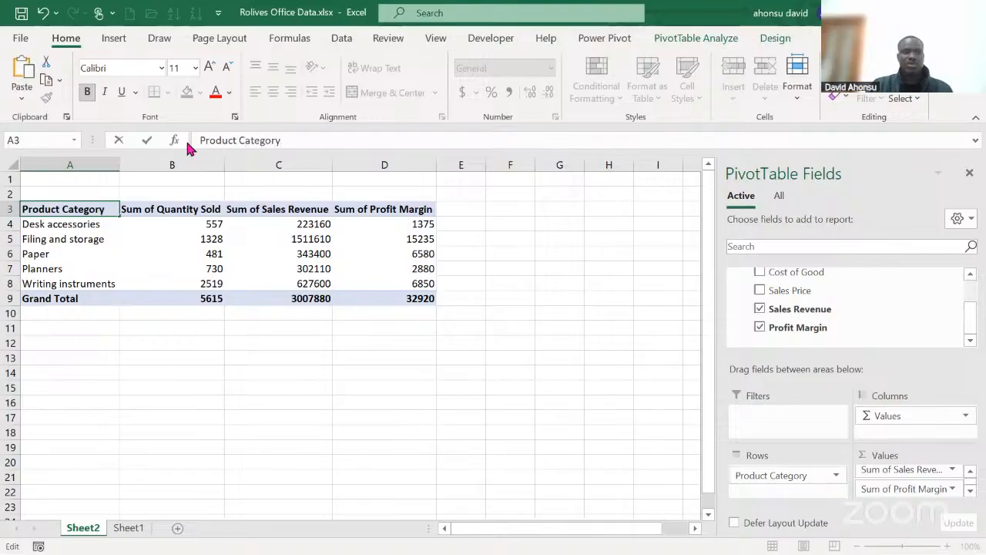
# Shorten the PivotTable column header in B3 to "Quantity Sold" by removing the "Sum of" prefix
pyautogui.click(170, 209)
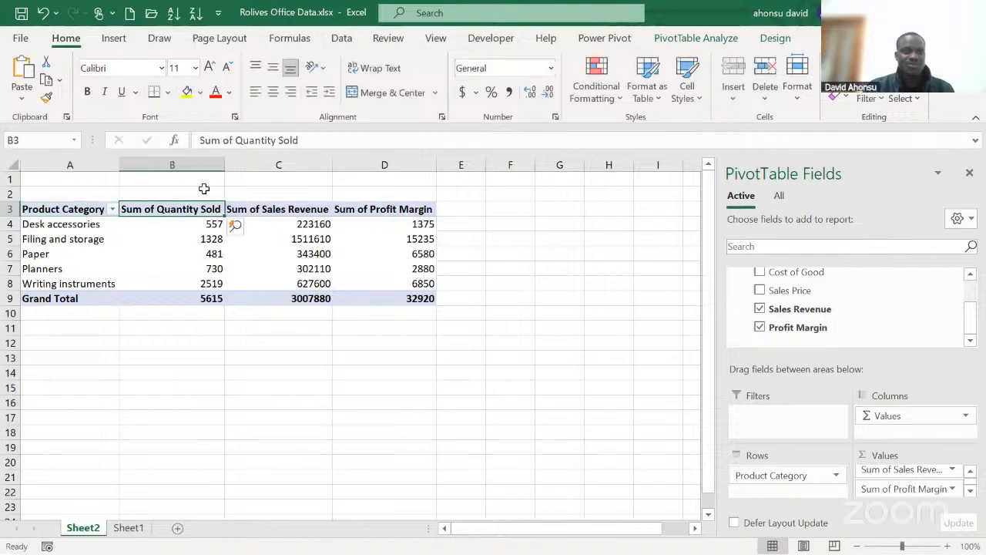
pyautogui.click(237, 141)
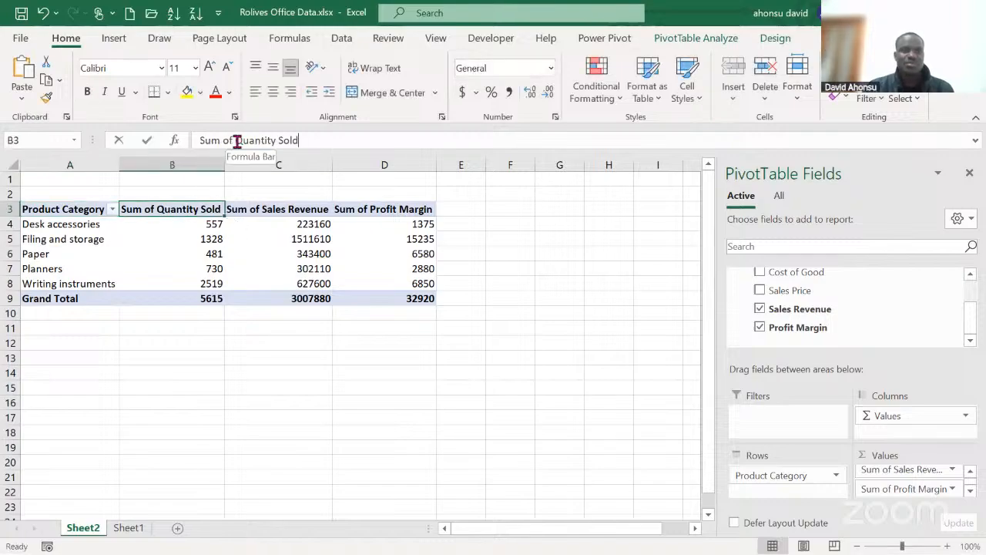
pyautogui.moveTo(237, 141); pyautogui.dragTo(195, 140)
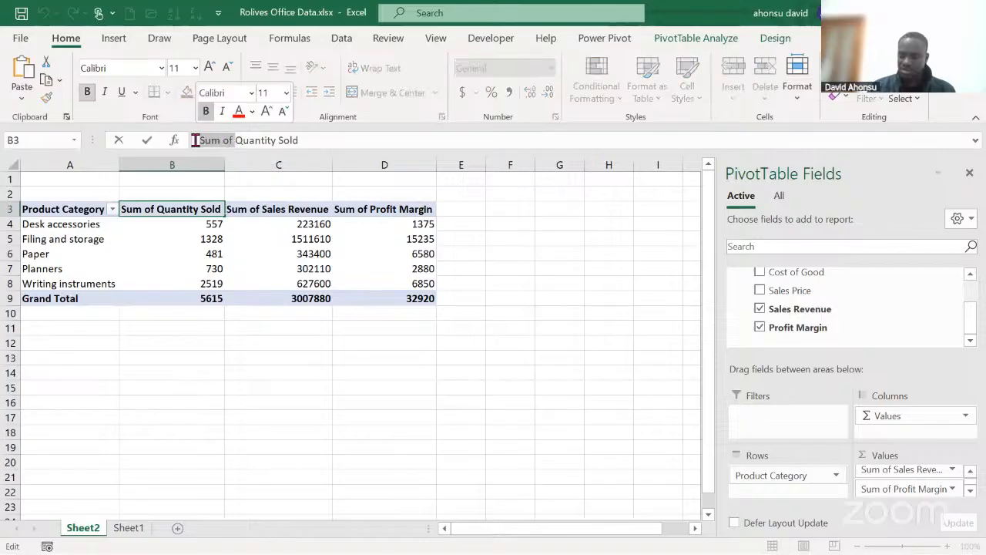
pyautogui.press('BackSpace')
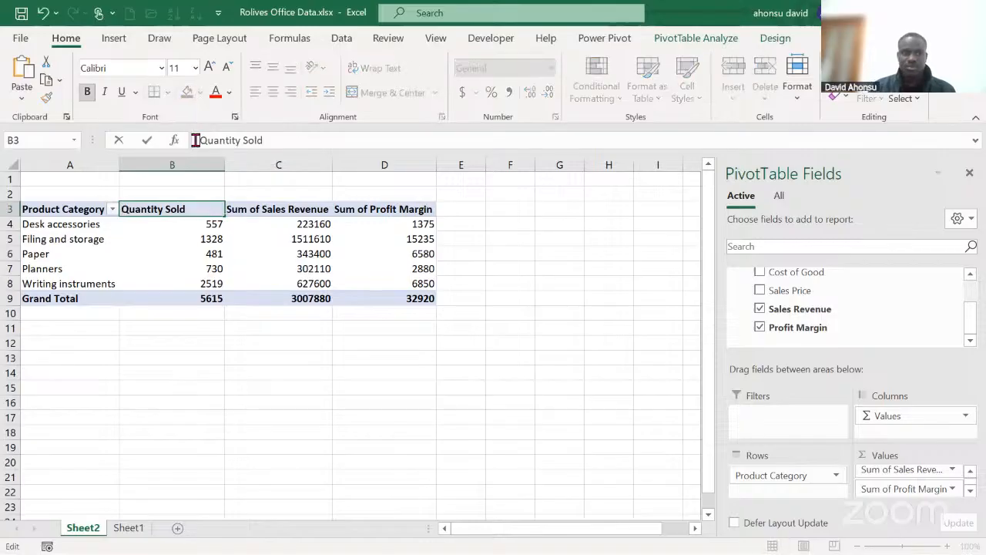
pyautogui.click(278, 140)
pyautogui.click(295, 209)
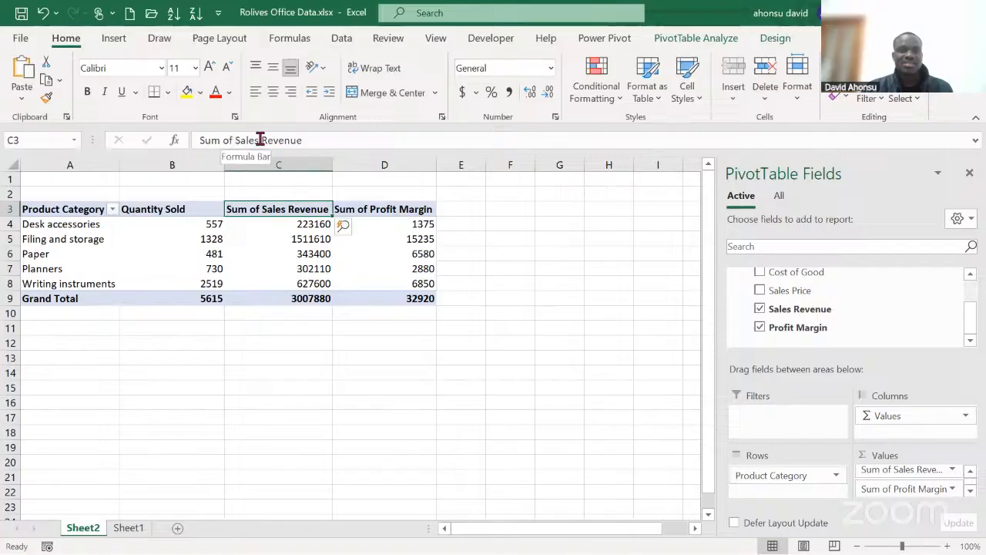
# Shorten the PivotTable column header in C3 to "Revenue" by removing "Sum of Sales"
pyautogui.click(263, 140)
pyautogui.moveTo(262, 140); pyautogui.dragTo(195, 141)
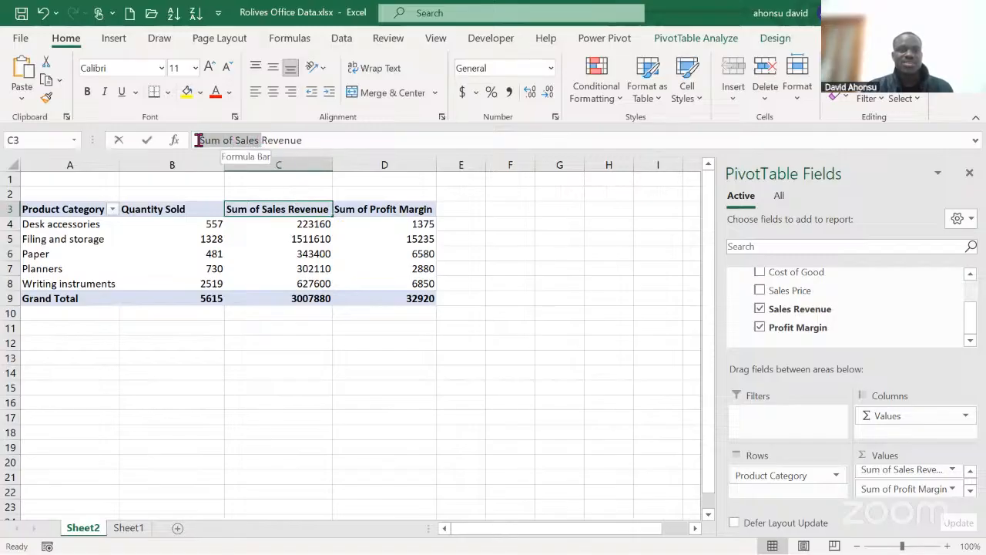
pyautogui.press('BackSpace')
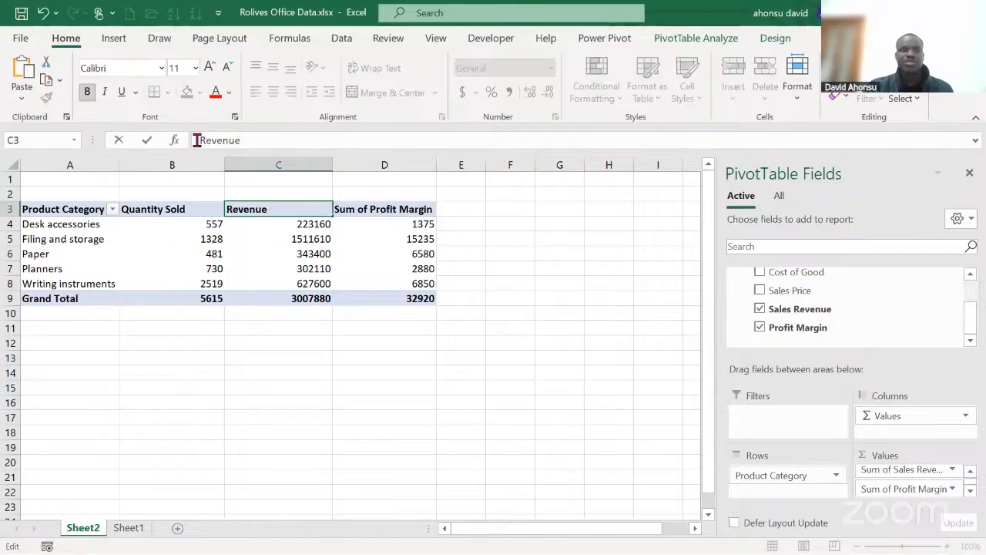
# Rename the PivotTable column header in D3 as "Profit" by removing "Sum of" and "Margin"
pyautogui.click(372, 209)
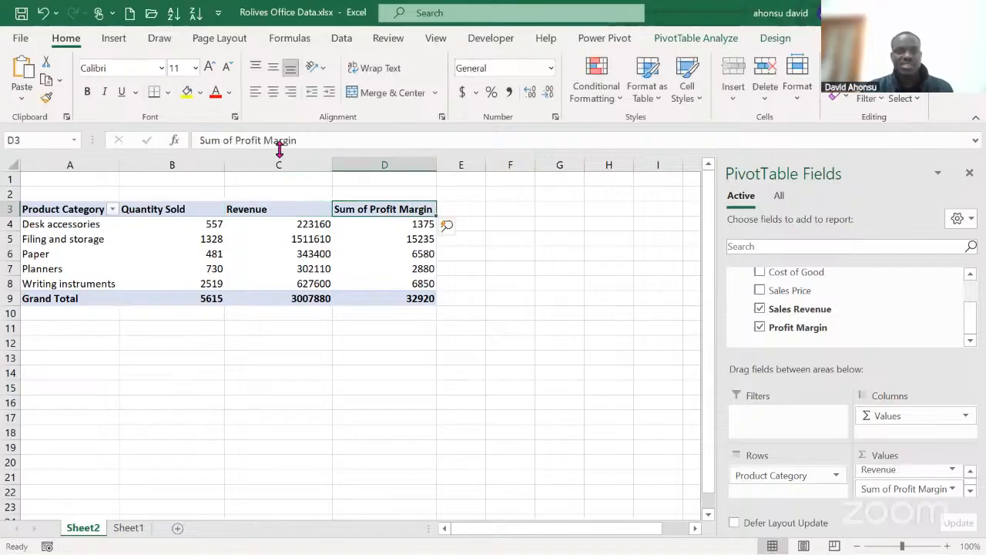
pyautogui.moveTo(238, 140); pyautogui.dragTo(201, 140)
pyautogui.press('BackSpace')
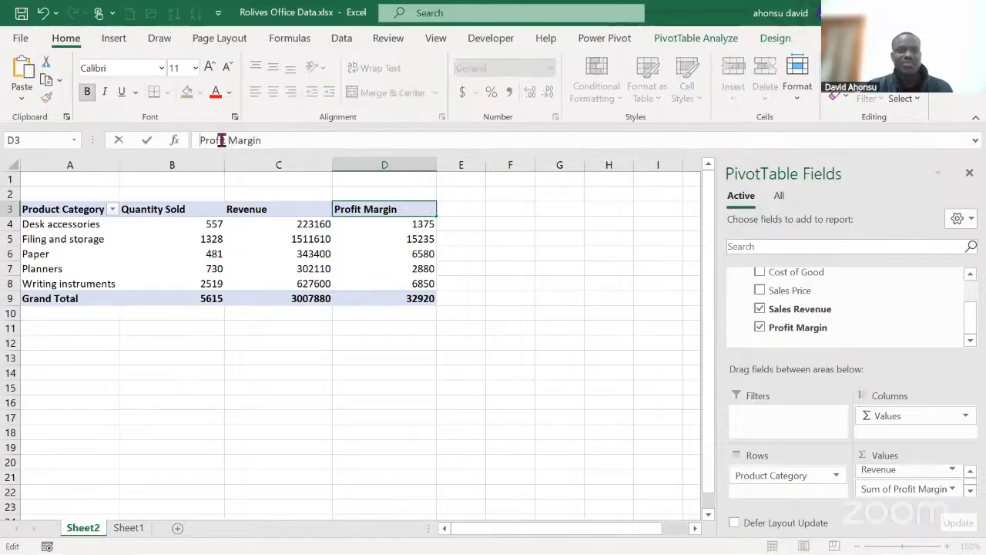
pyautogui.moveTo(226, 140); pyautogui.dragTo(277, 132)
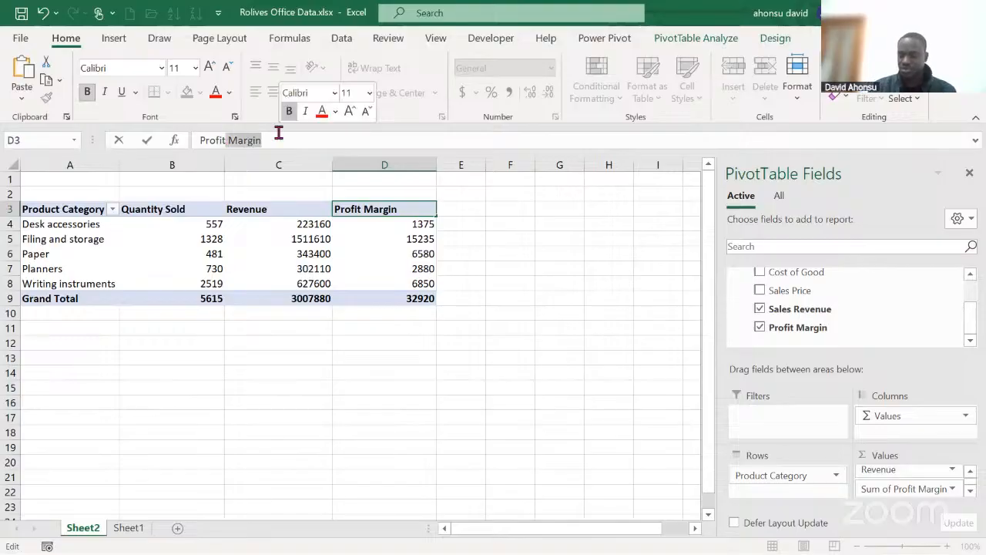
pyautogui.press('BackSpace')
pyautogui.click(470, 296)
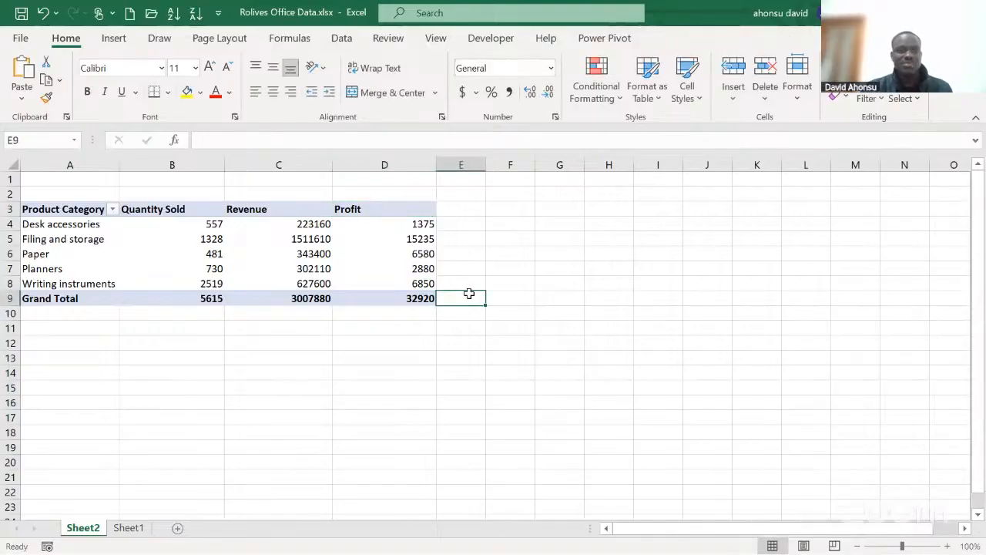
# Shorten the PivotTable's grand total row label in A9 to "Total"
pyautogui.click(202, 275)
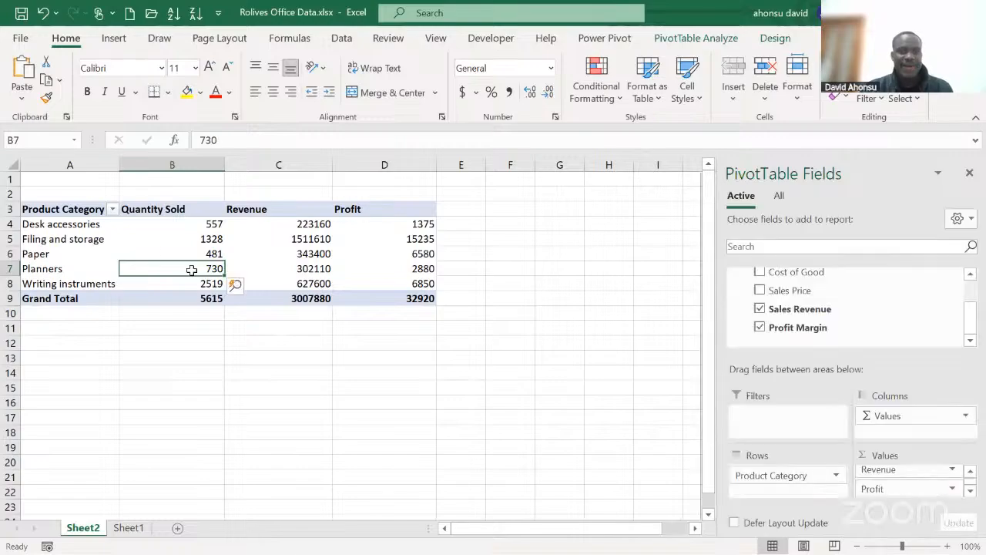
pyautogui.click(71, 302)
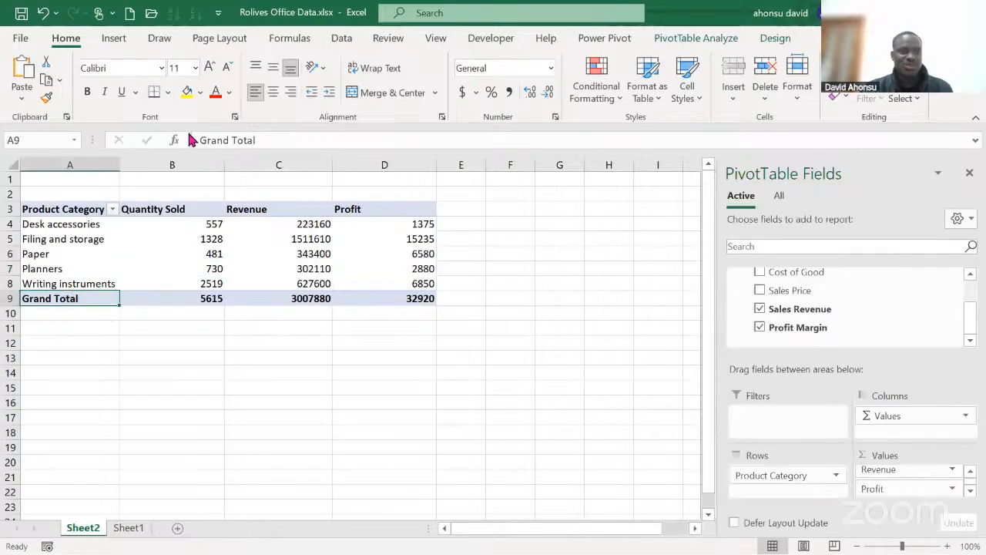
pyautogui.moveTo(232, 140); pyautogui.dragTo(192, 139)
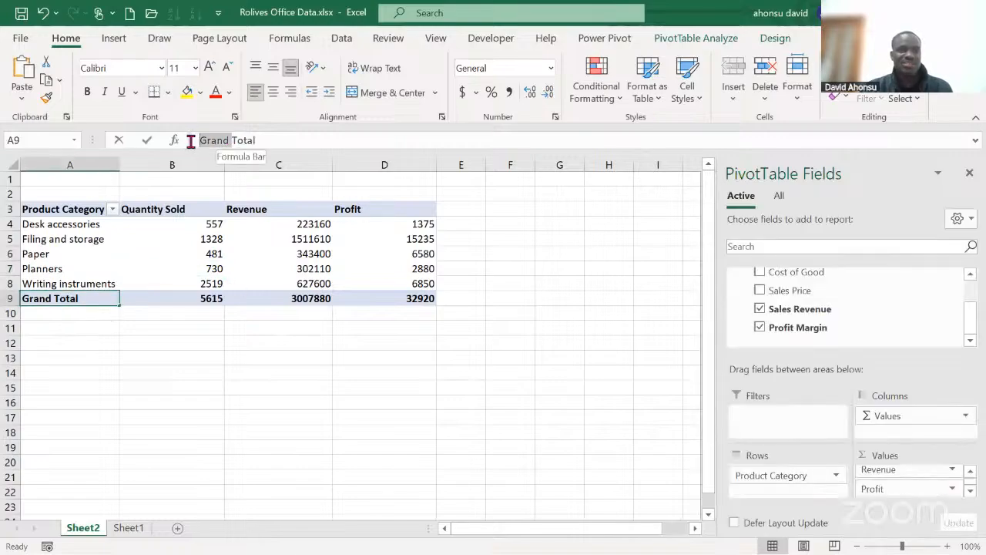
pyautogui.press('BackSpace')
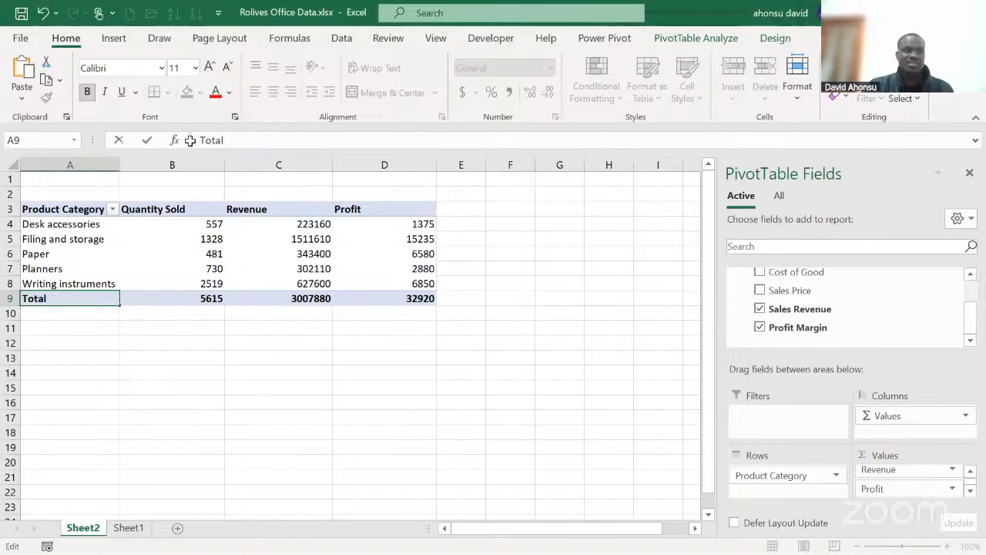
pyautogui.click(231, 250)
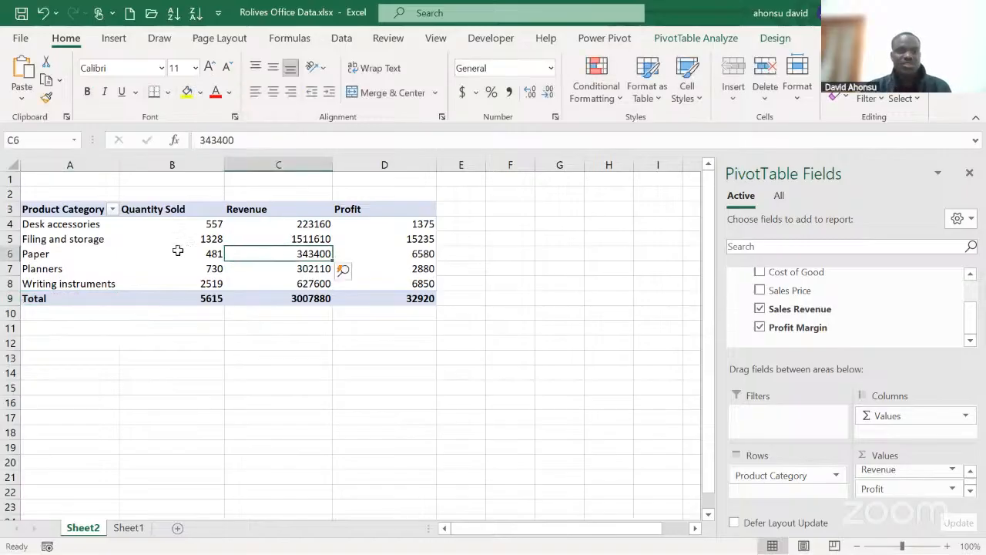
pyautogui.click(147, 256)
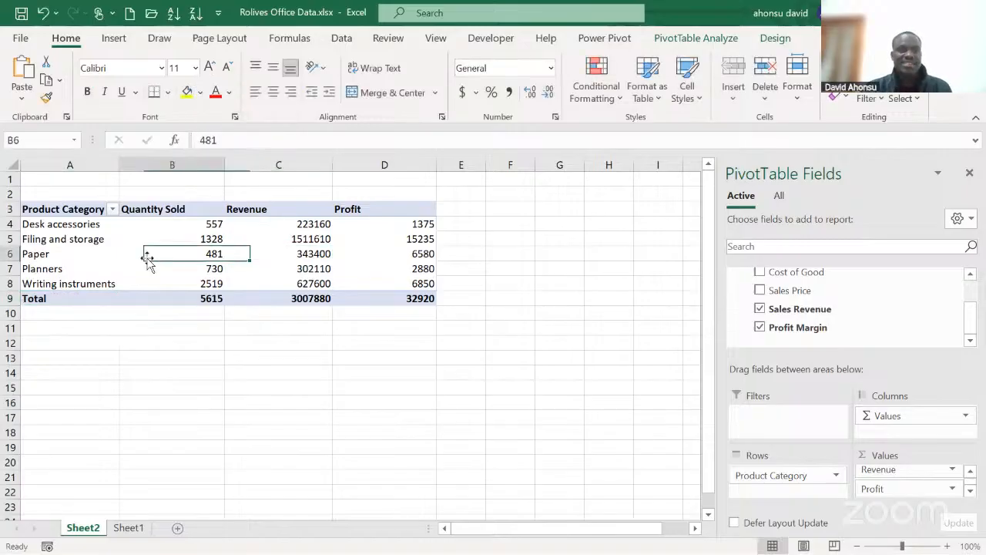
# Copy the entire PivotTable, headers and total row included, and add a new worksheet to the workbook
pyautogui.click(64, 241)
pyautogui.hotkey('ctrl', 'a')
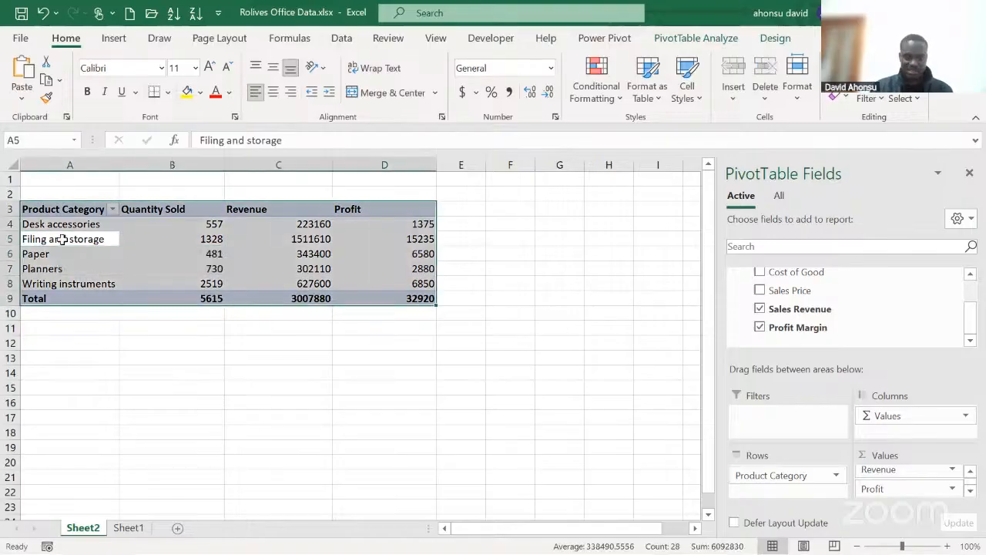
pyautogui.hotkey('ctrl', 'c')
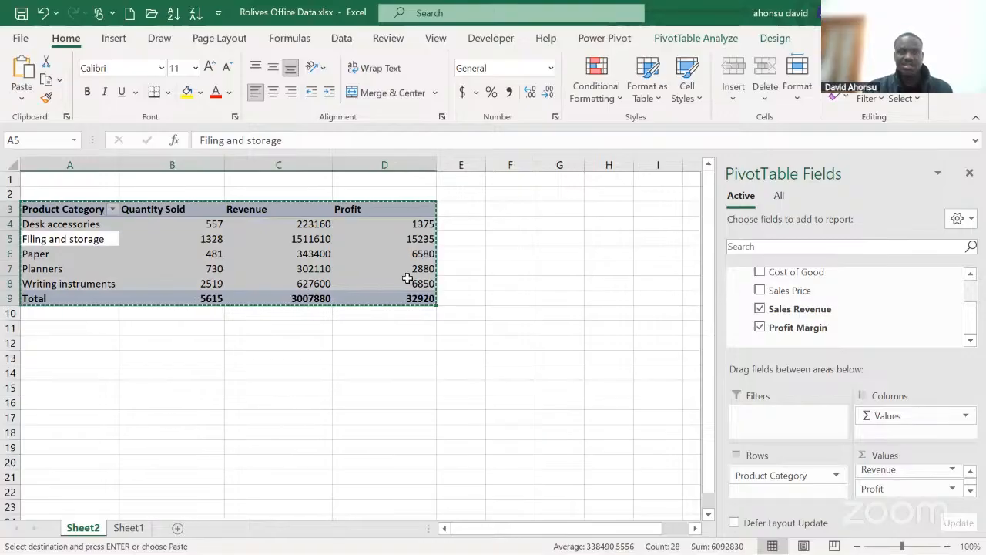
pyautogui.click(177, 528)
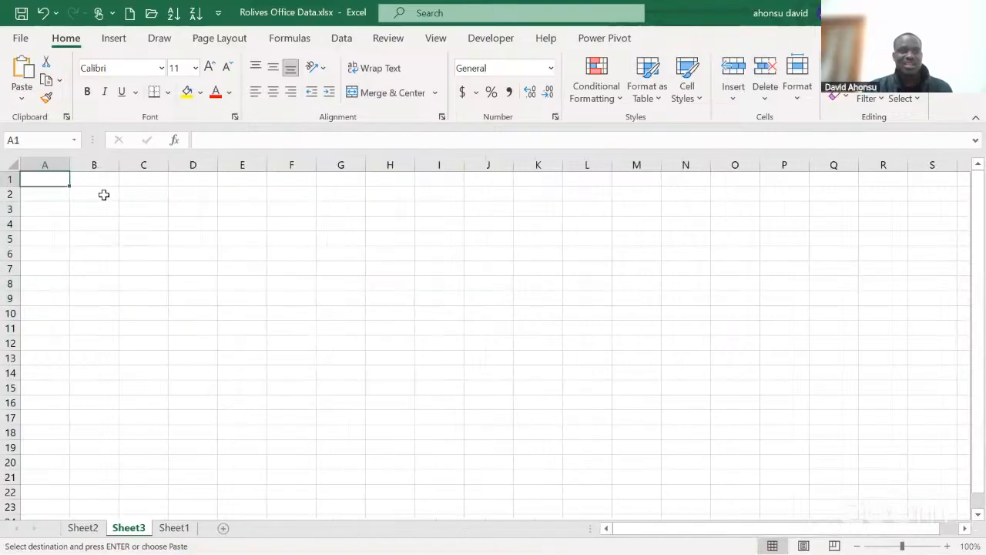
# Paste the copied PivotTable into Sheet3 at B2 as plain values, undoing the regular paste tried first
pyautogui.click(104, 195)
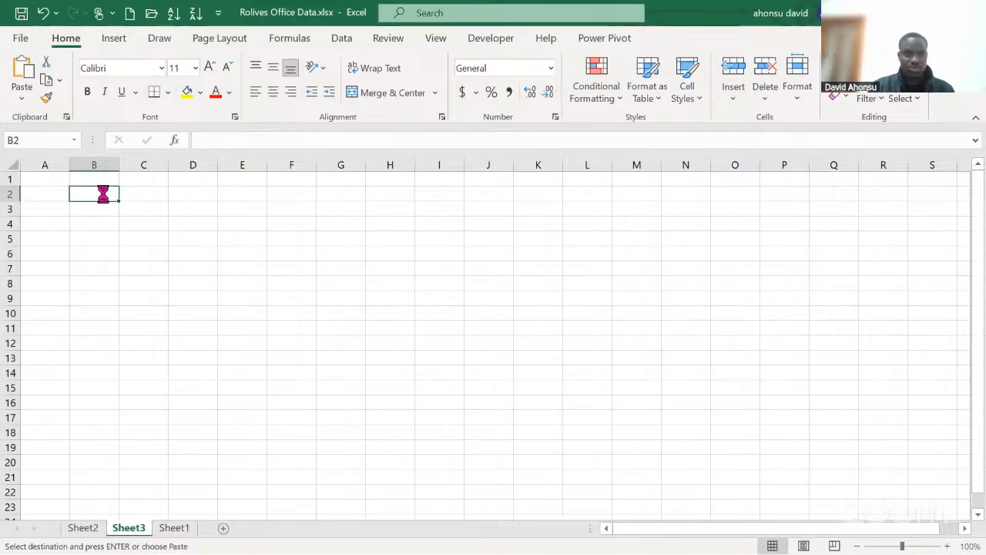
pyautogui.hotkey('ctrl', 'v')
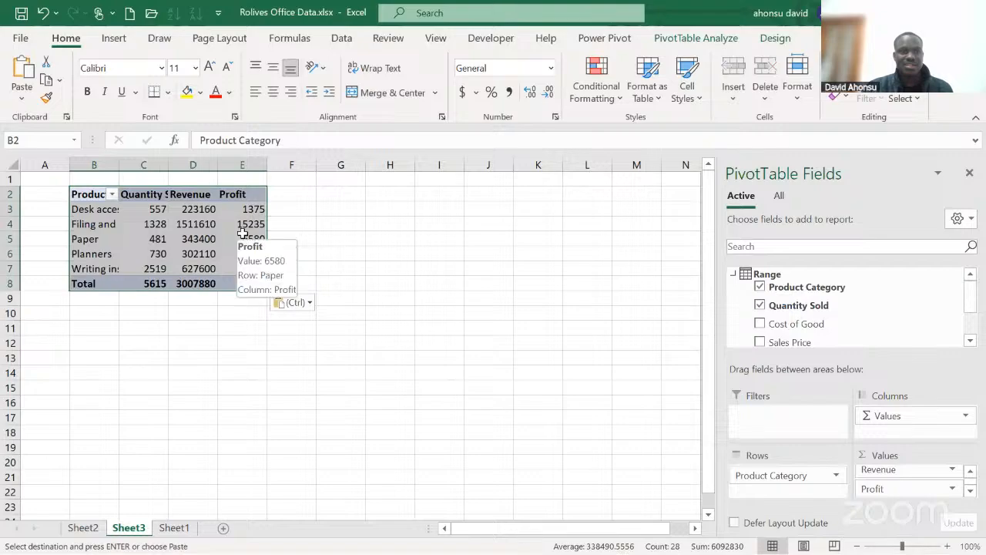
pyautogui.hotkey('ctrl', 'z')
pyautogui.click(94, 193)
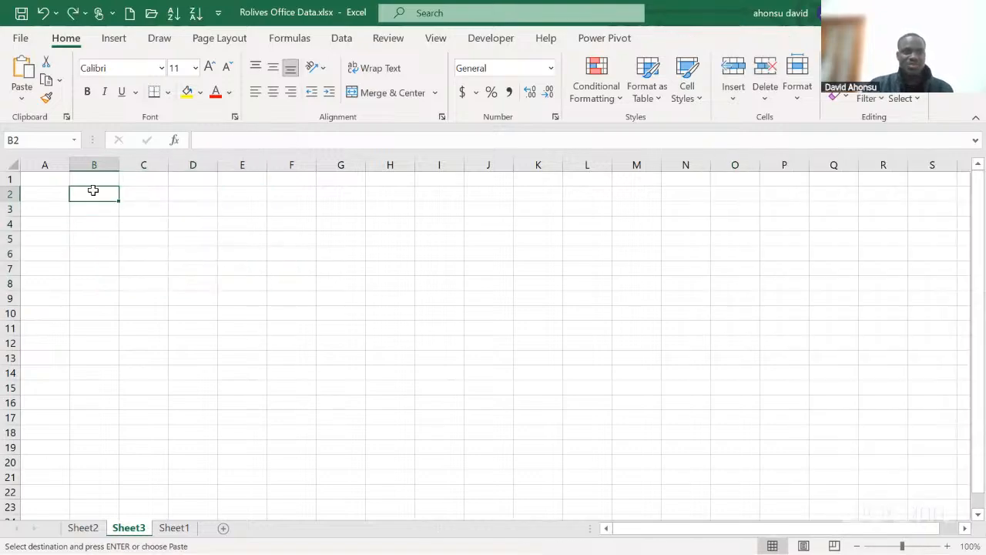
pyautogui.rightClick(94, 195)
pyautogui.click(153, 215)
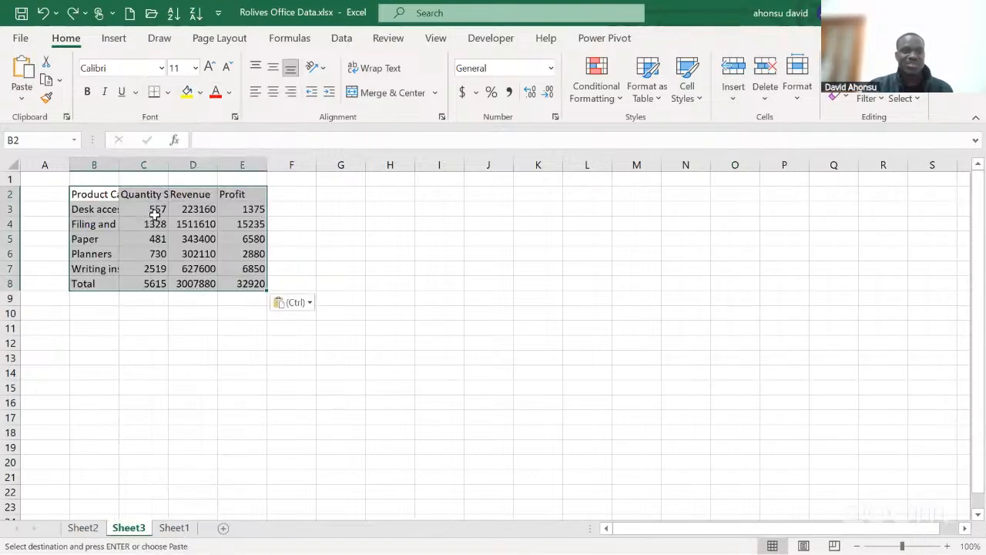
# Widen columns B to E on Sheet3 so the pasted category names, headers and figures fit
pyautogui.click(307, 233)
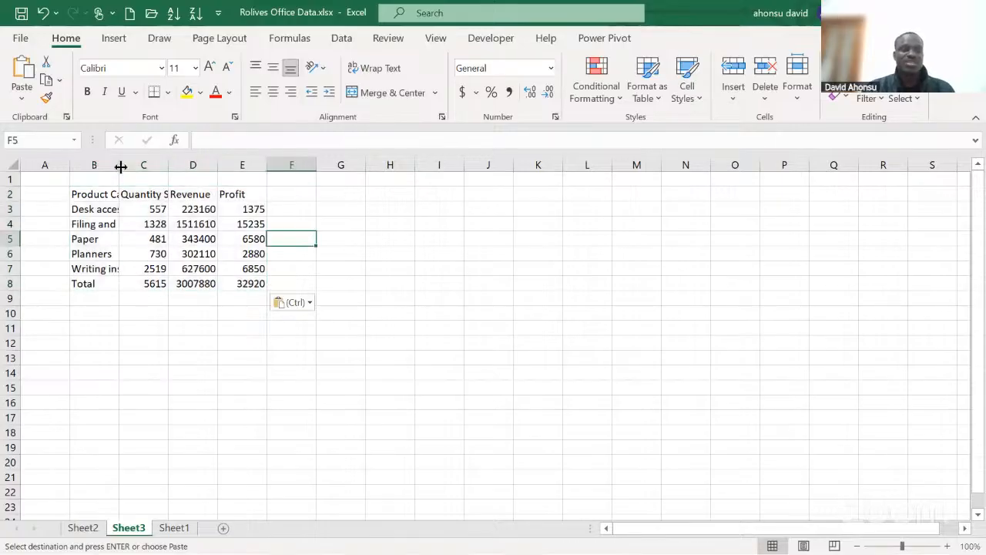
pyautogui.moveTo(120, 165); pyautogui.dragTo(166, 167)
pyautogui.moveTo(217, 165); pyautogui.dragTo(374, 168)
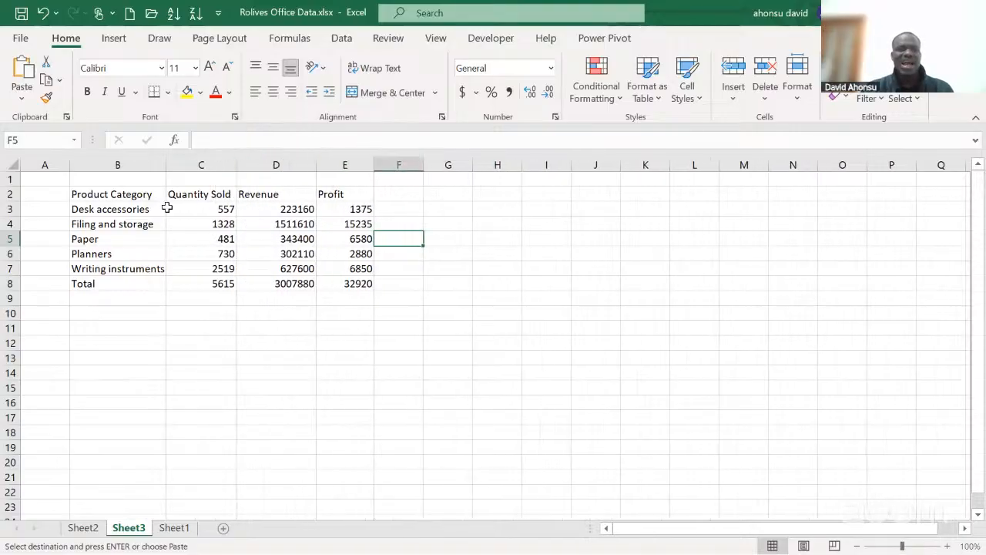
# Convert the pasted range B2:E8 on Sheet3 into an Excel table with headers
pyautogui.click(115, 196)
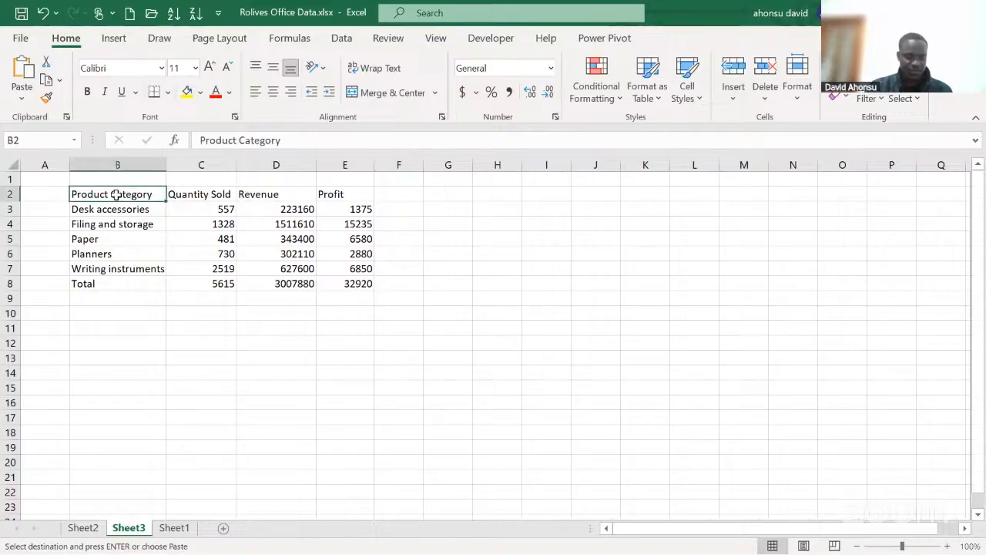
pyautogui.hotkey('ctrl', 'a')
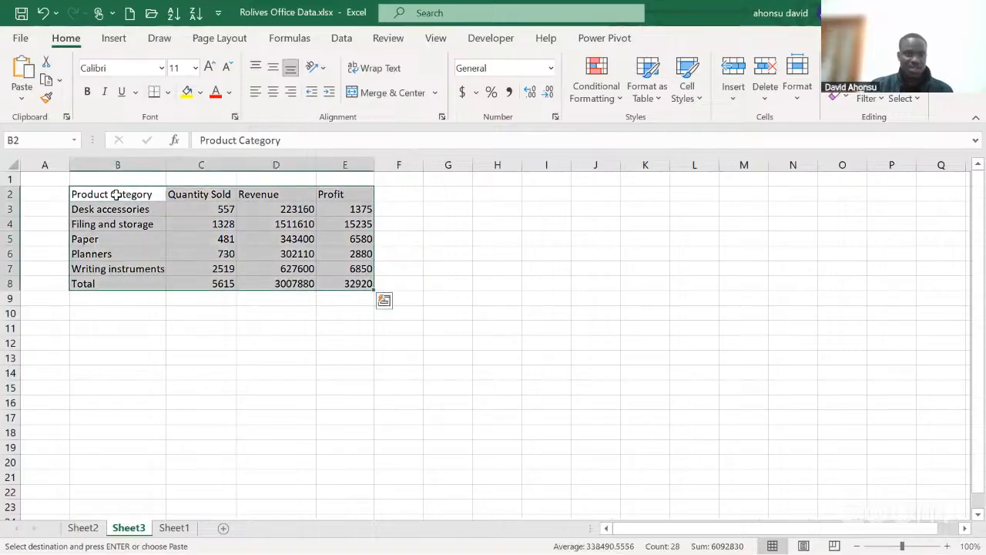
pyautogui.click(114, 39)
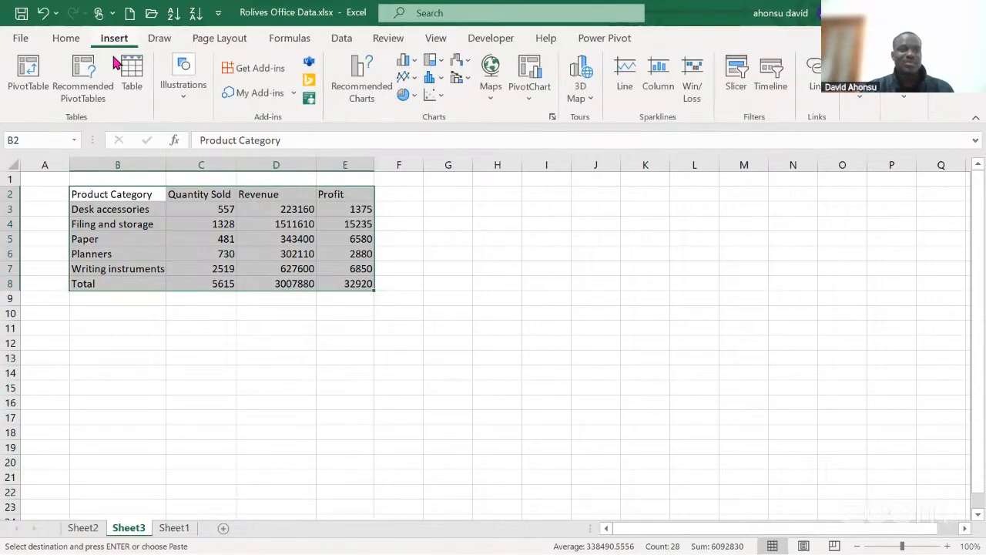
pyautogui.click(131, 73)
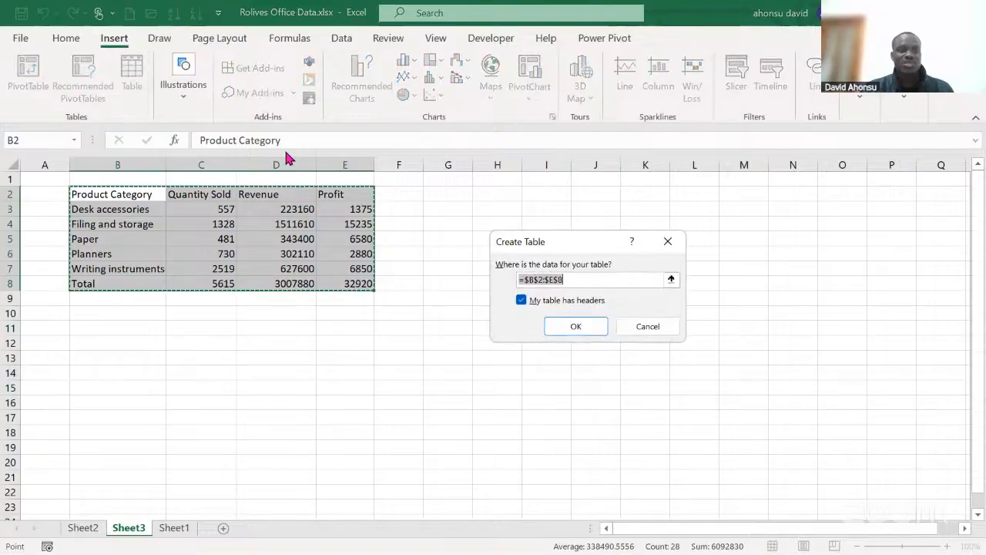
pyautogui.click(570, 326)
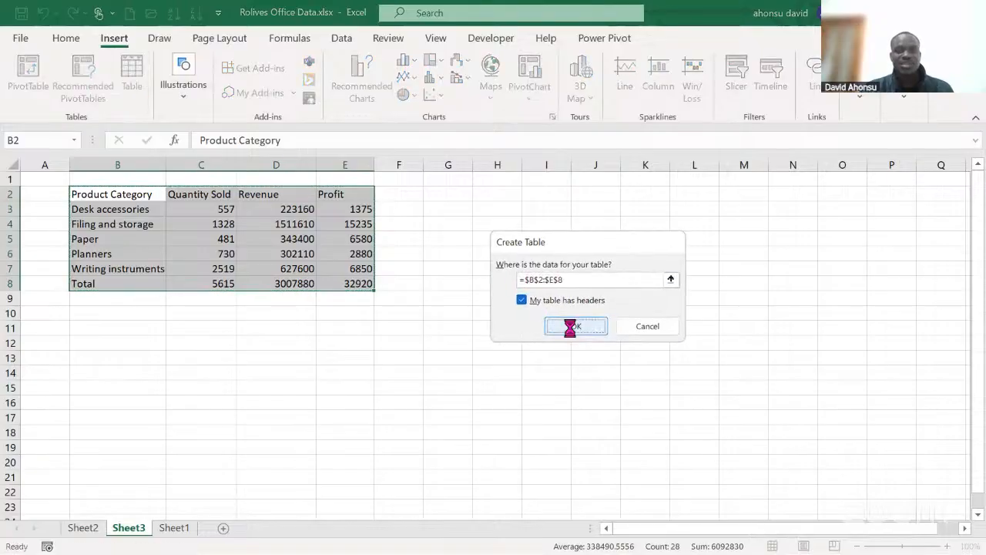
pyautogui.click(352, 243)
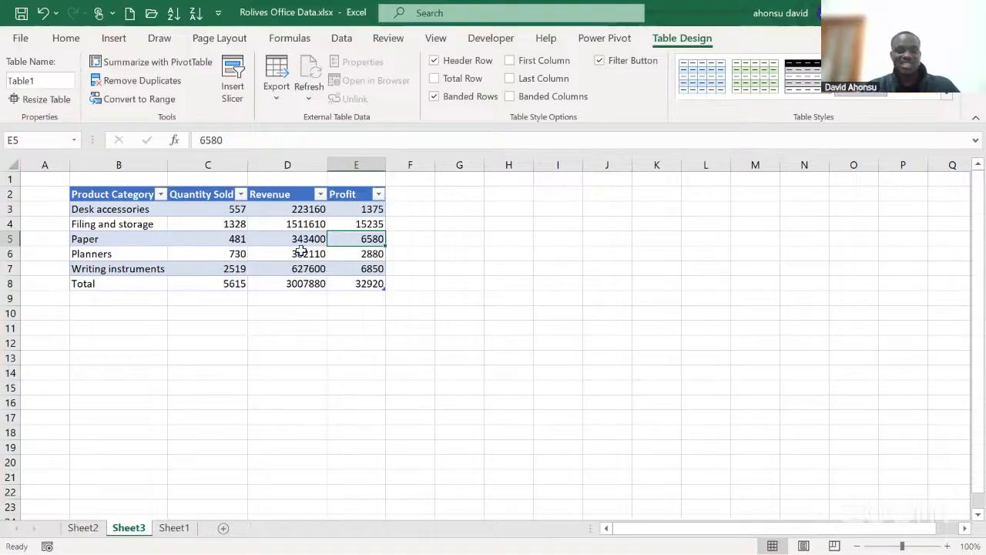
# Apply the dollar Accounting number format to the Revenue and Profit values in D3:E8
pyautogui.click(232, 208)
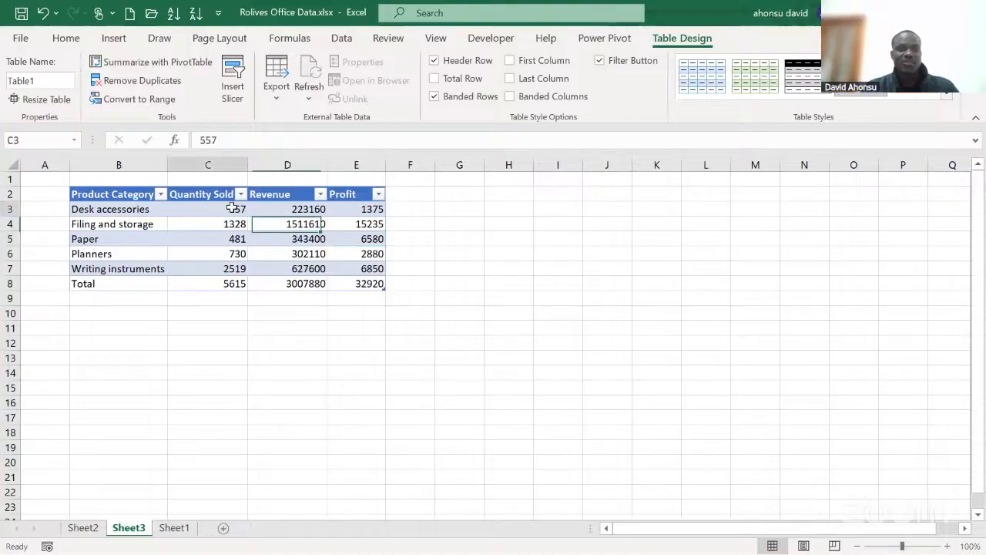
pyautogui.hotkey('shift', 'Right')
pyautogui.hotkey('shift', 'Right')
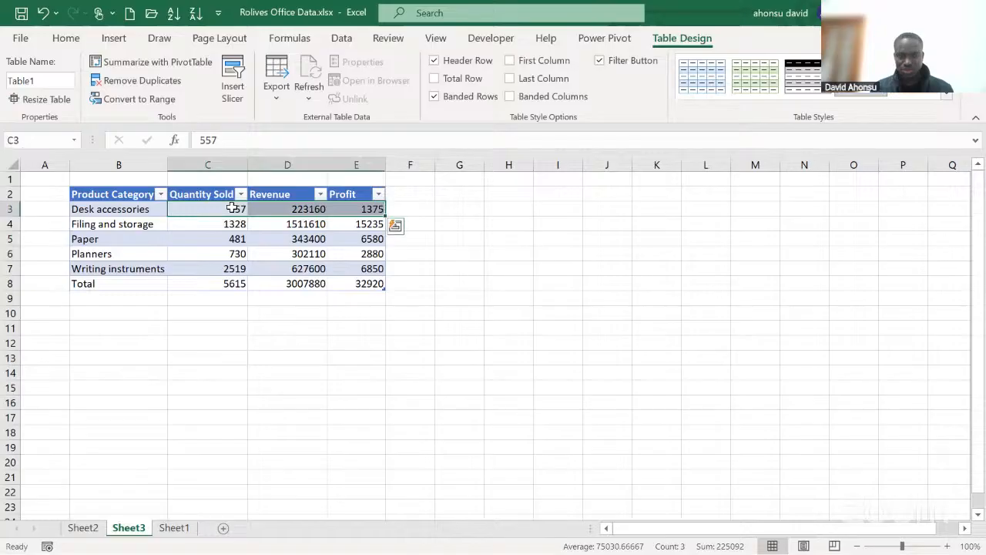
pyautogui.press('Right')
pyautogui.hotkey('shift', 'Right')
pyautogui.hotkey('shift', 'Down')
pyautogui.hotkey('shift', 'Down')
pyautogui.hotkey('shift', 'Down')
pyautogui.hotkey('shift', 'Down')
pyautogui.hotkey('shift', 'Down')
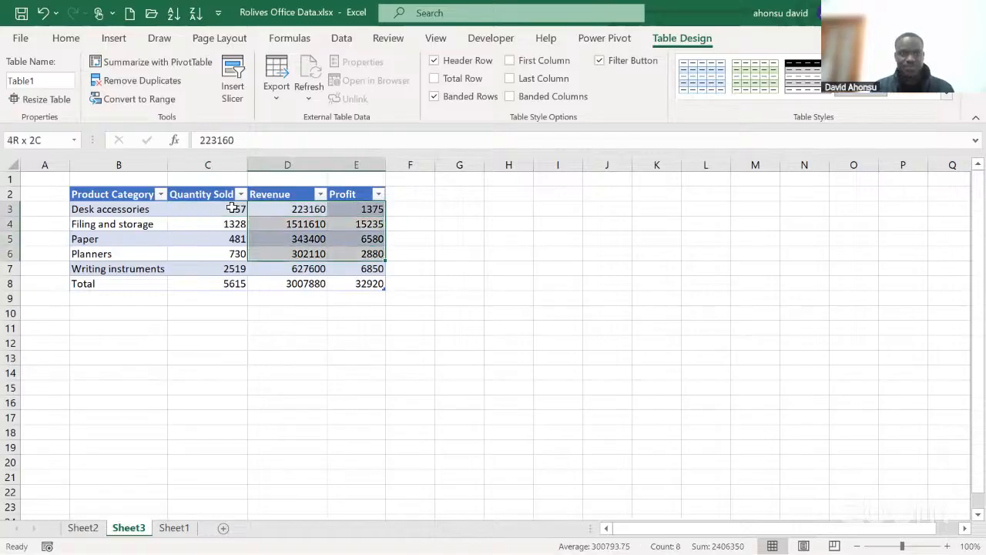
pyautogui.click(114, 37)
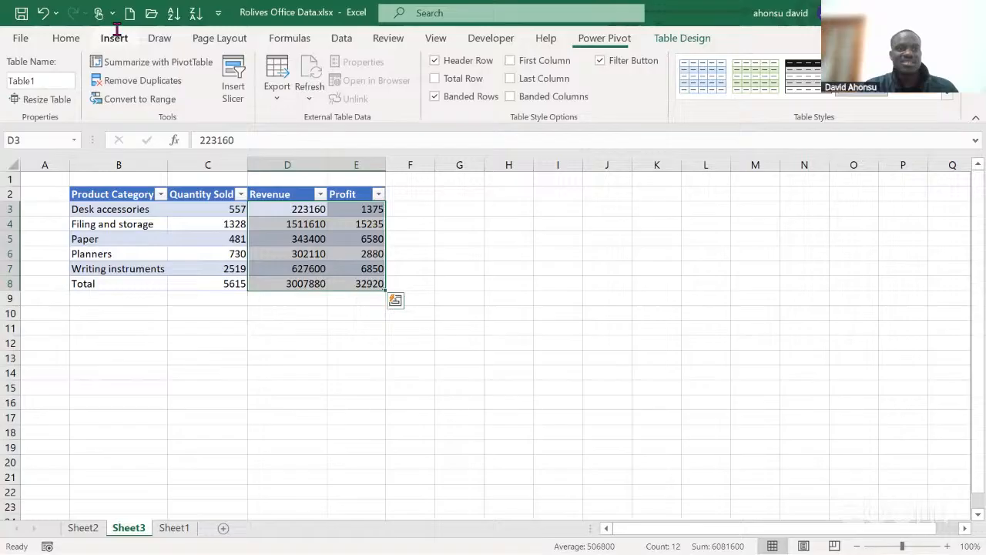
pyautogui.click(71, 36)
pyautogui.click(462, 91)
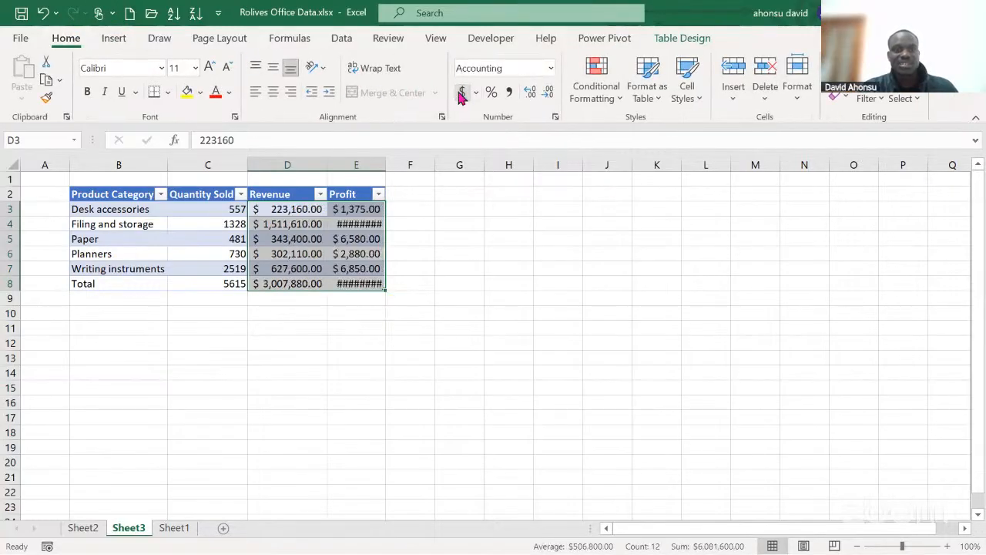
# Widen the Profit column to fit its currency values and save the workbook
pyautogui.moveTo(383, 166); pyautogui.dragTo(400, 167)
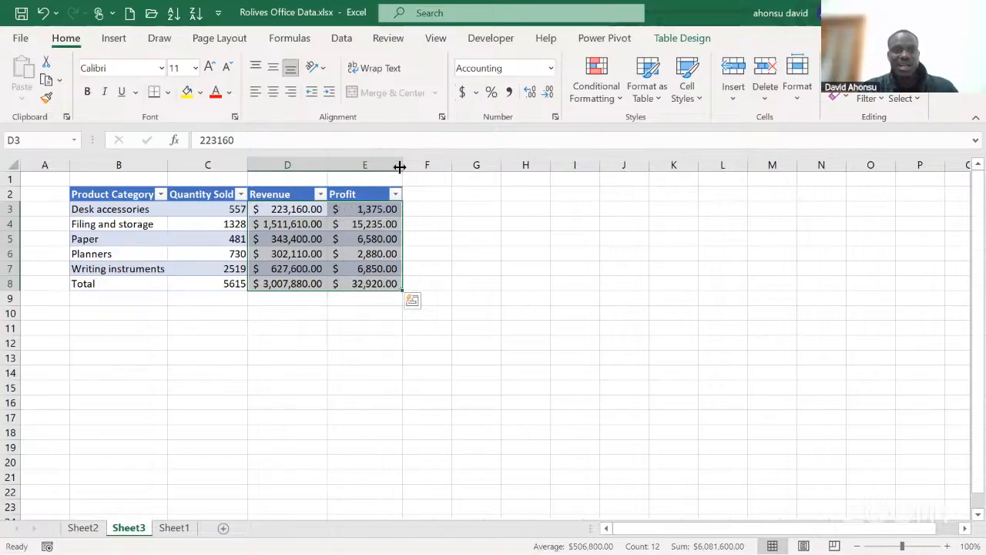
pyautogui.click(442, 221)
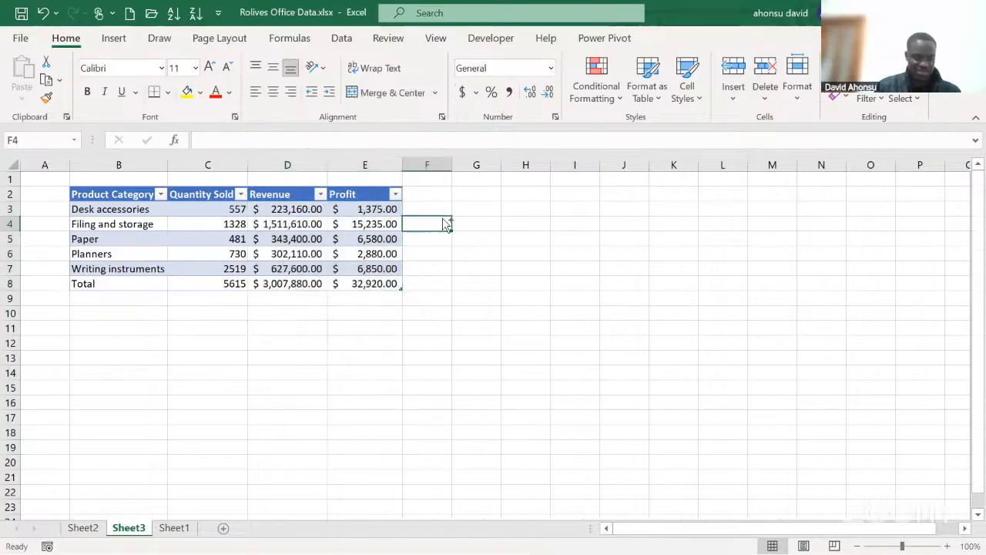
pyautogui.hotkey('ctrl', 's')
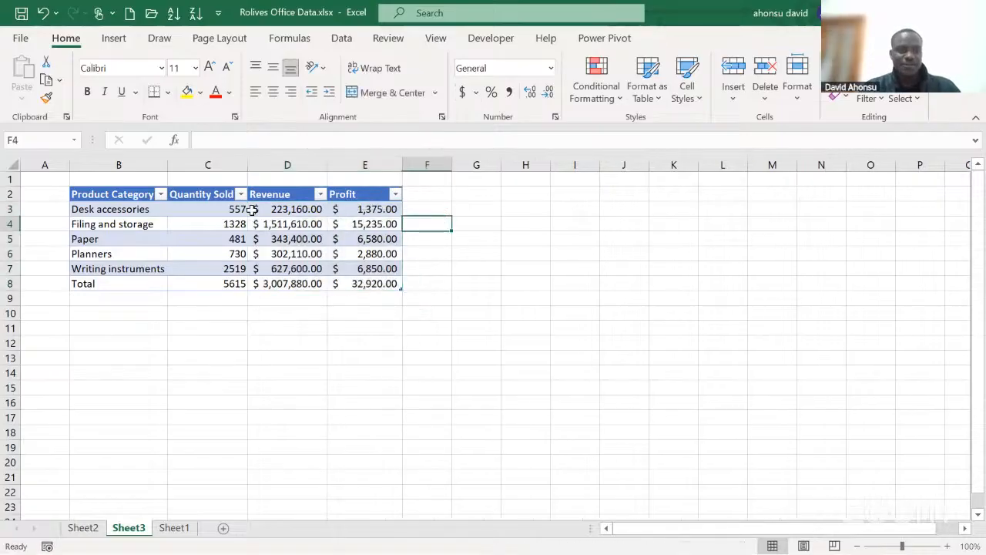
pyautogui.click(227, 212)
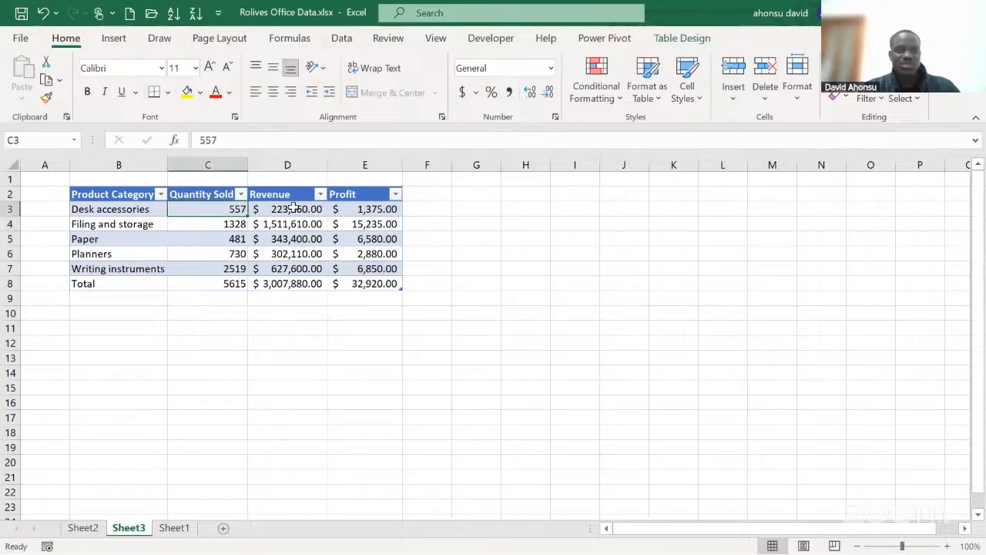
pyautogui.click(293, 209)
pyautogui.click(372, 210)
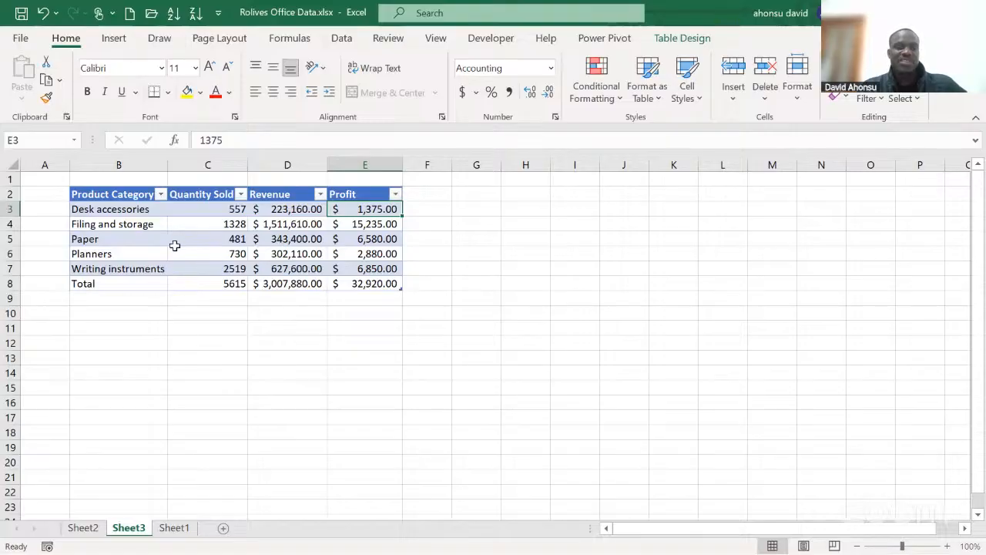
# Insert the recommended Clustered Bar chart of Quantity Sold by category from B2:C7 and move it clear of the table
pyautogui.click(97, 193)
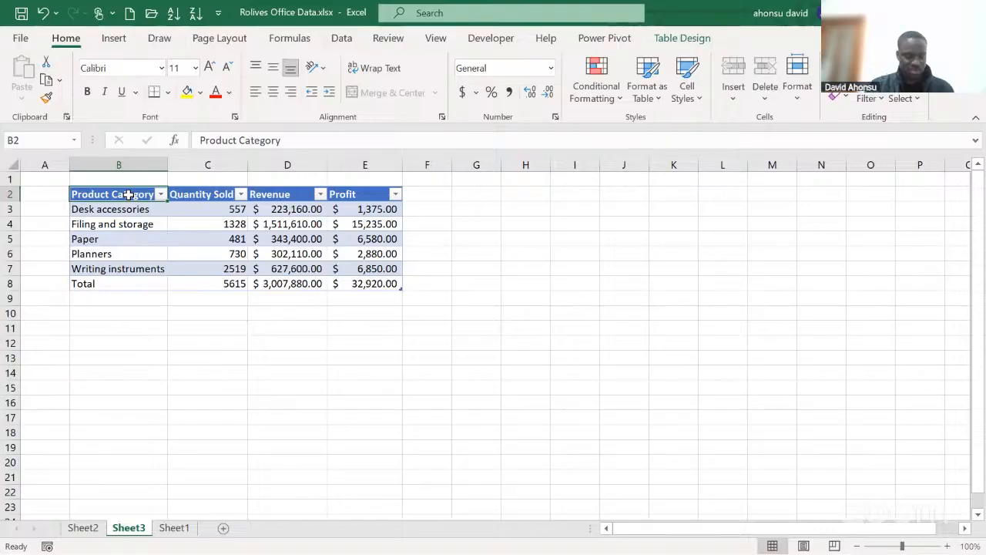
pyautogui.hotkey('shift', 'Right')
pyautogui.hotkey('shift', 'Down')
pyautogui.hotkey('shift', 'Down')
pyautogui.hotkey('shift', 'Down')
pyautogui.hotkey('shift', 'Down')
pyautogui.hotkey('shift', 'Down')
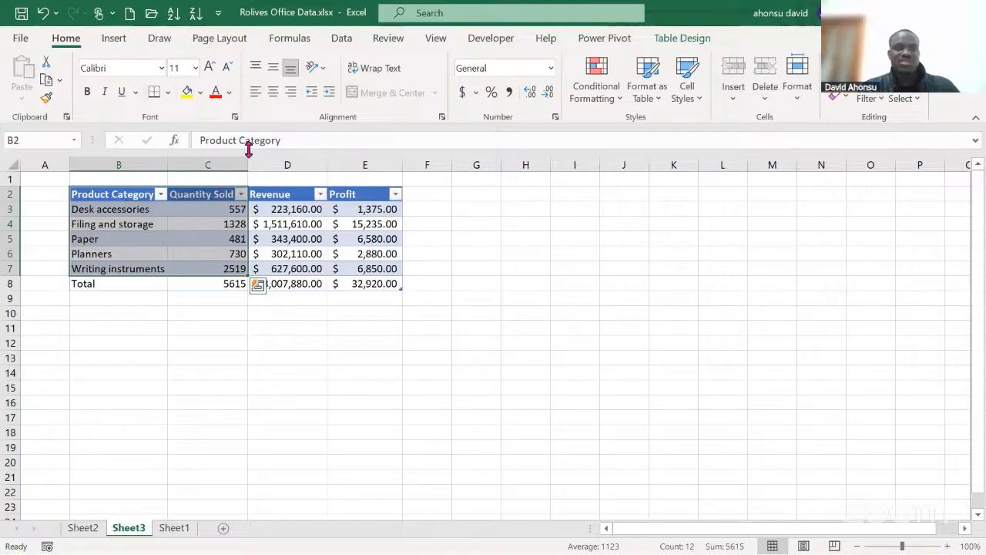
pyautogui.click(116, 40)
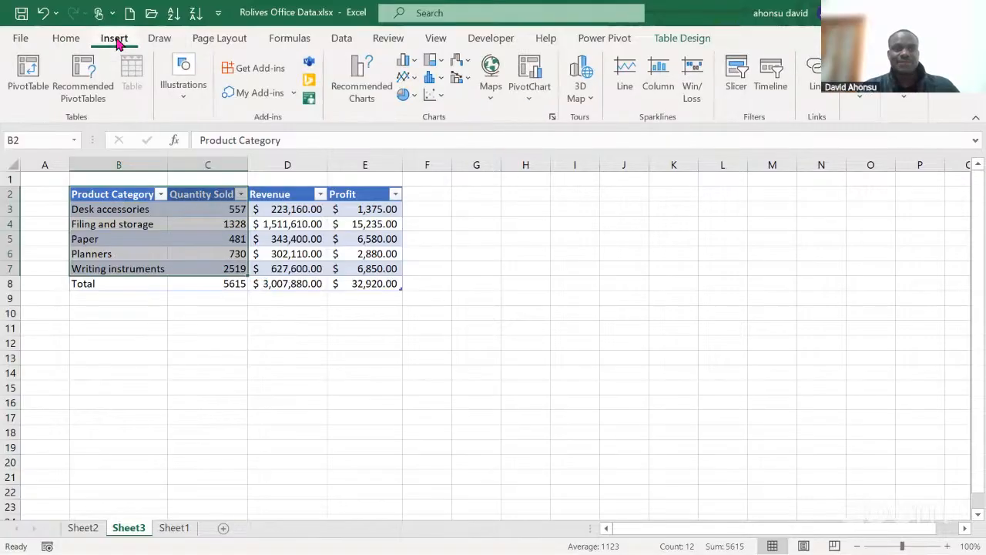
pyautogui.click(371, 91)
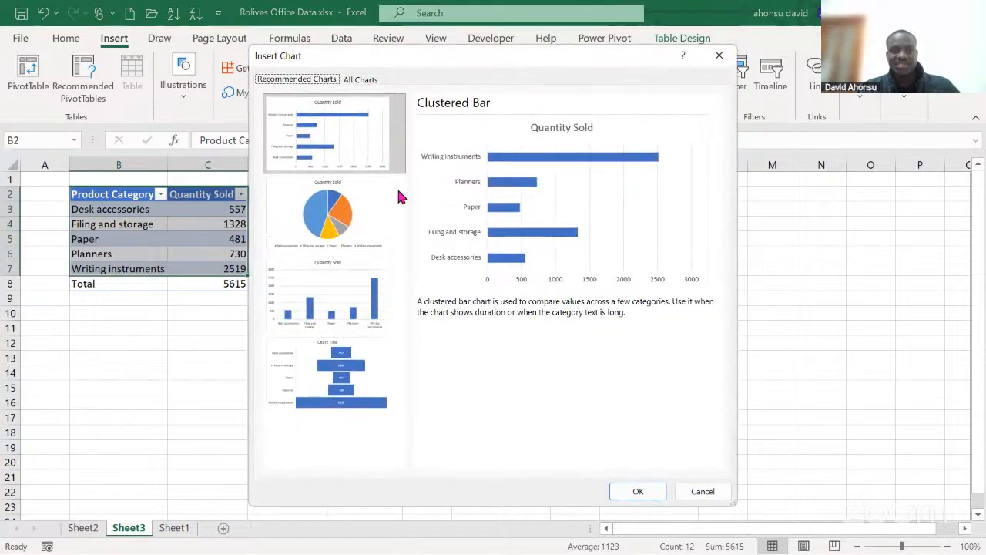
pyautogui.click(633, 488)
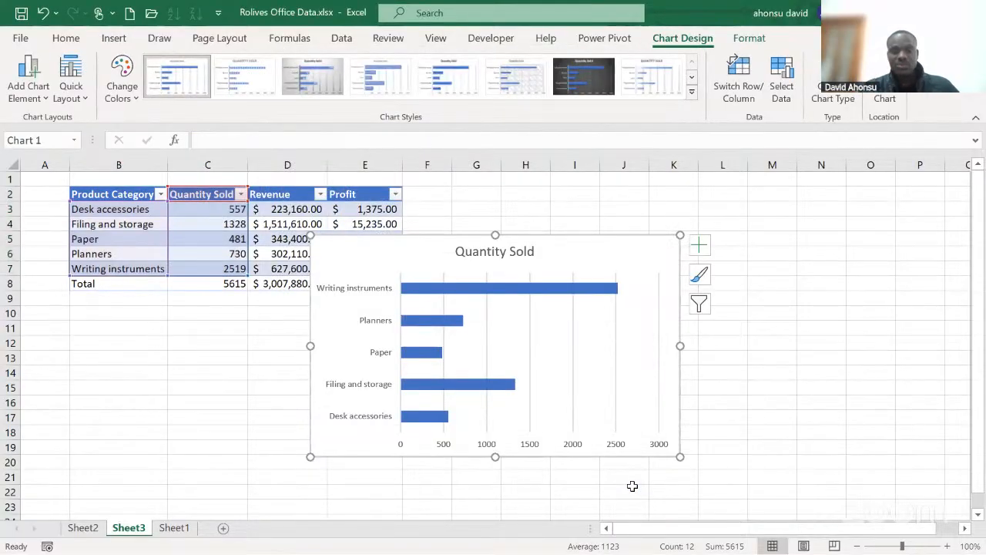
pyautogui.moveTo(658, 244); pyautogui.dragTo(777, 233)
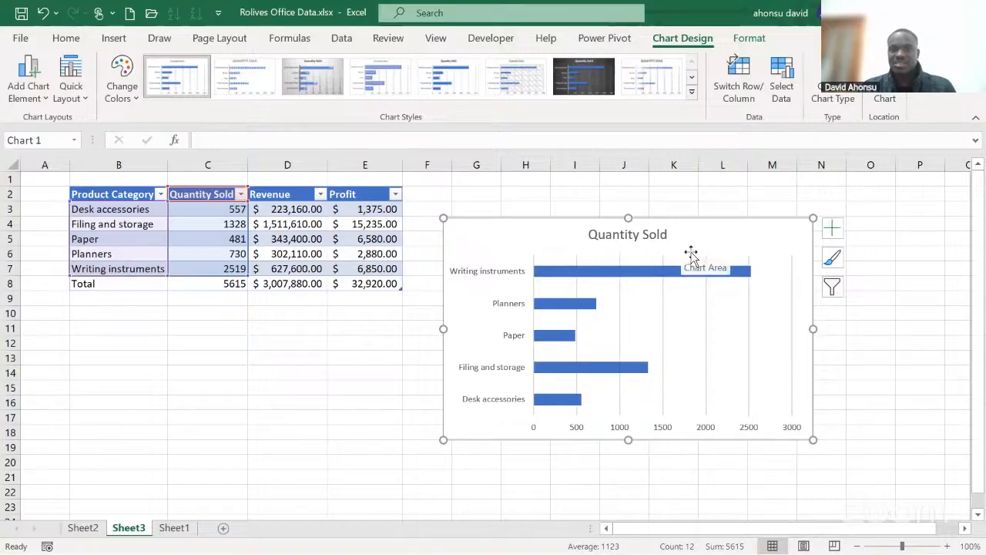
# Add axis titles and data labels to the Quantity Sold chart, leaving the data table off
pyautogui.click(832, 229)
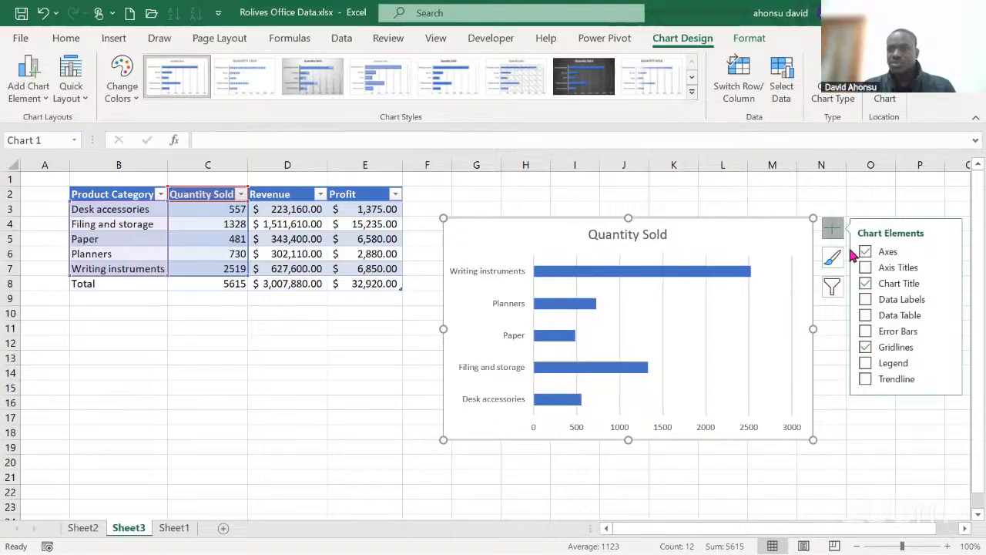
pyautogui.click(864, 268)
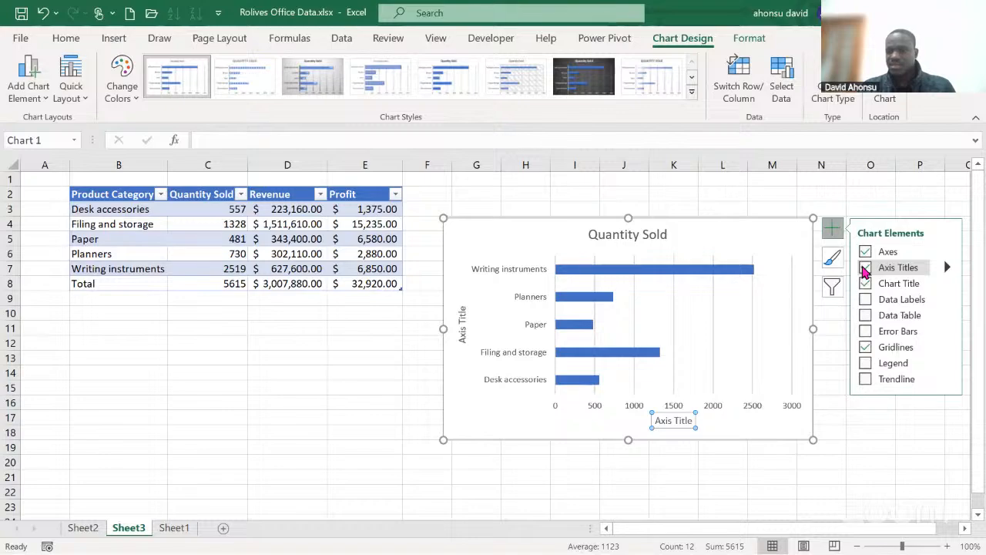
pyautogui.click(866, 316)
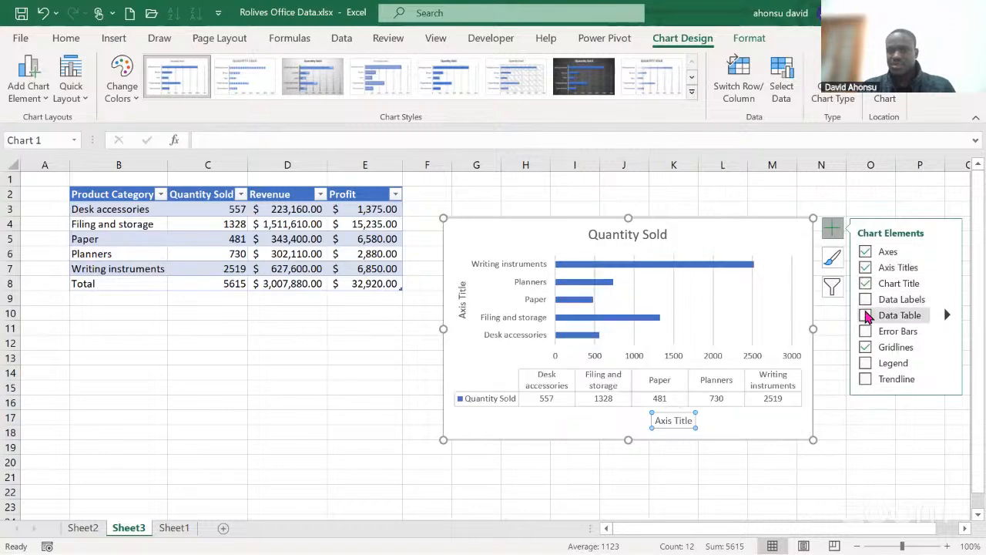
pyautogui.click(866, 316)
pyautogui.click(864, 301)
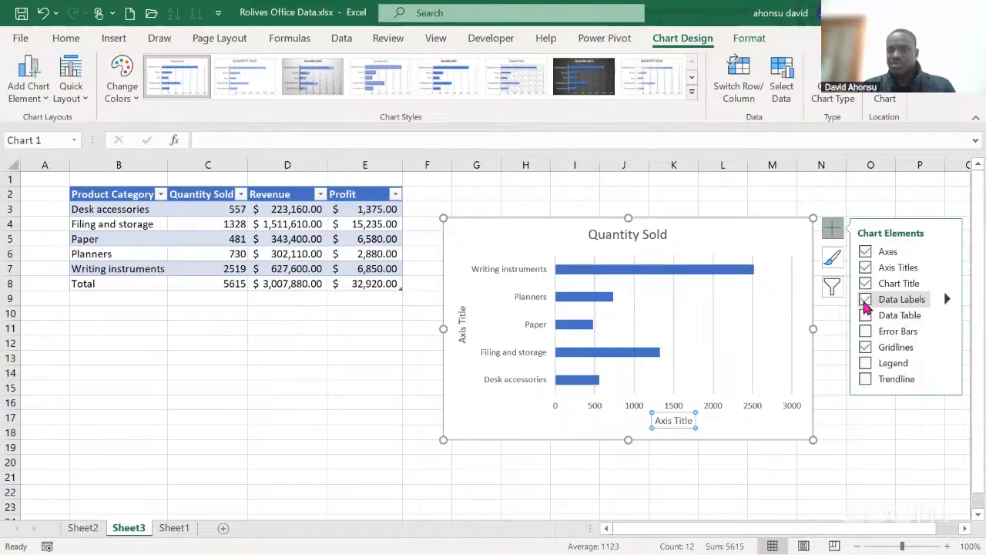
pyautogui.click(858, 417)
# Make the chart title Quantity Sold bold
pyautogui.click(630, 238)
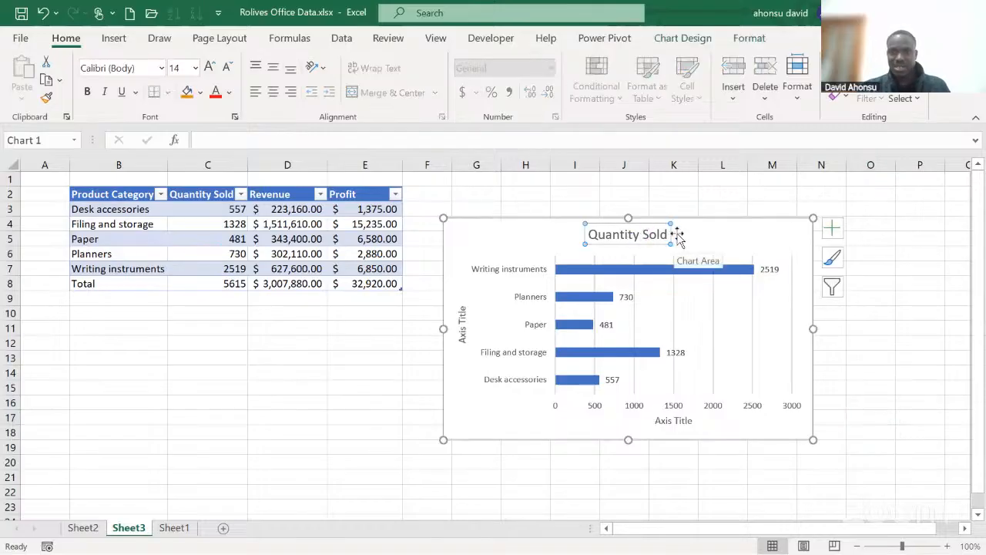
pyautogui.hotkey('ctrl', 'b')
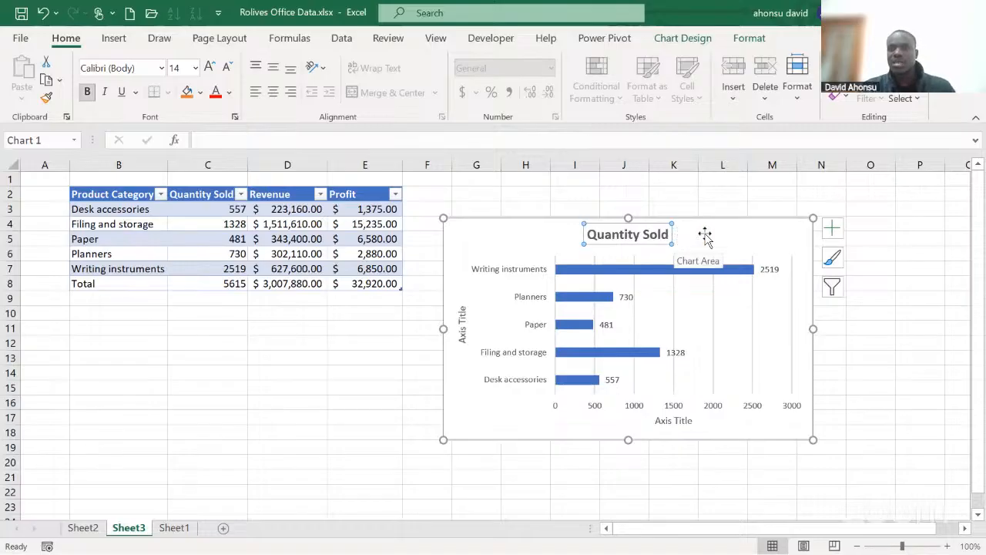
pyautogui.click(705, 235)
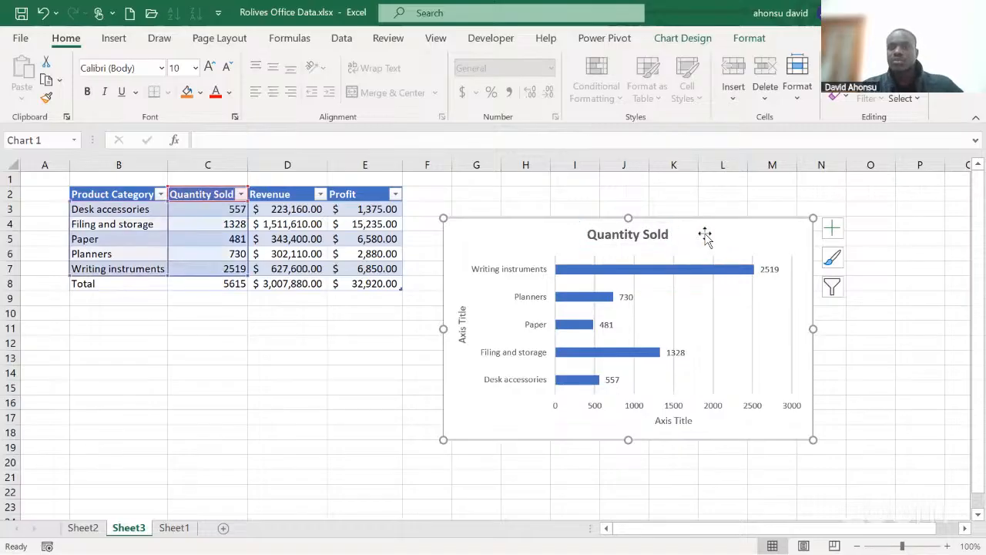
# Rename the chart's vertical axis title to Product Category and make it bold
pyautogui.click(462, 325)
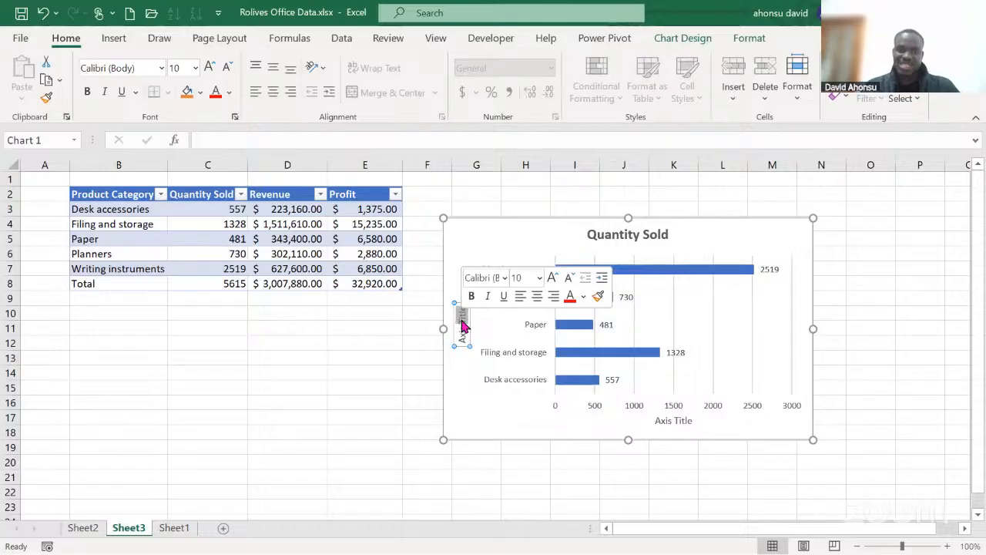
pyautogui.press('BackSpace')
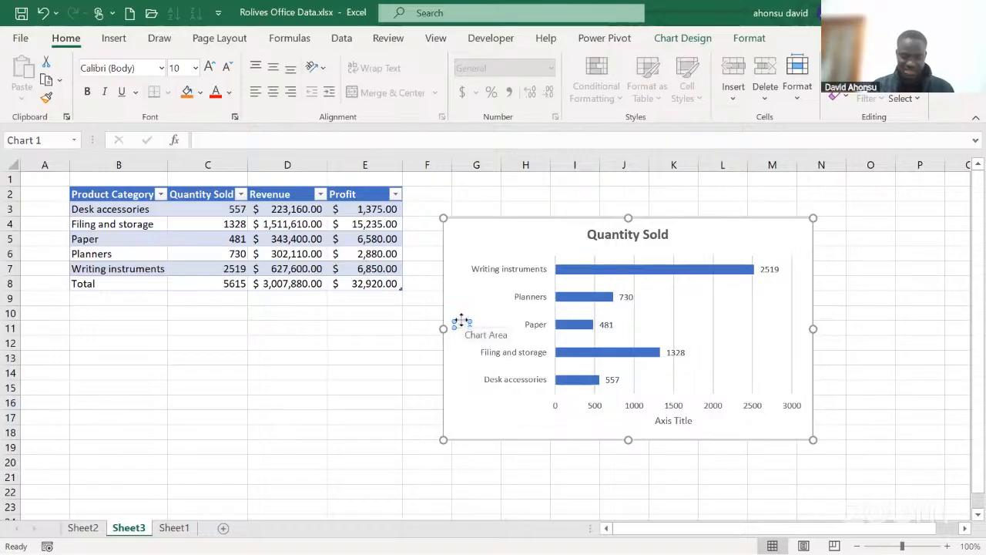
pyautogui.write('Pro')
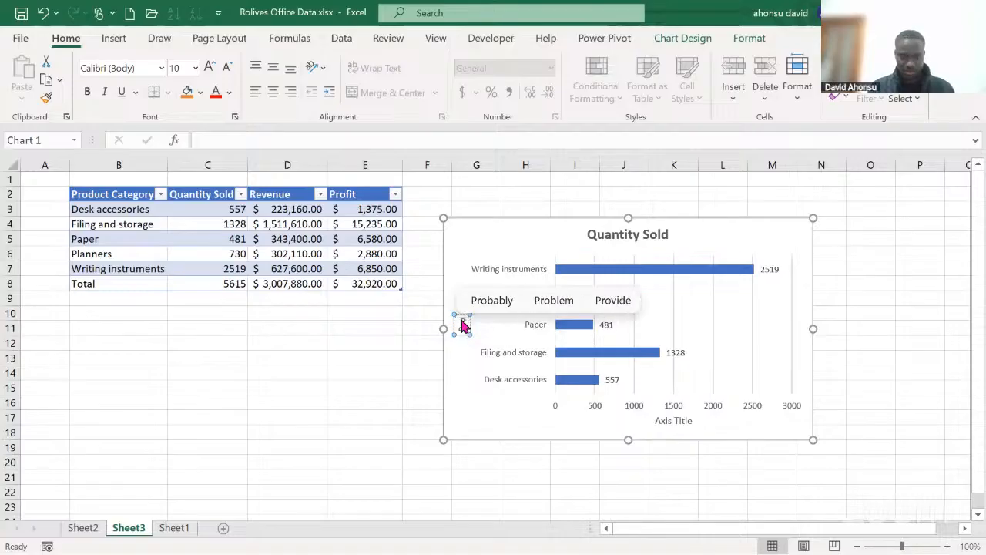
pyautogui.write('duct ')
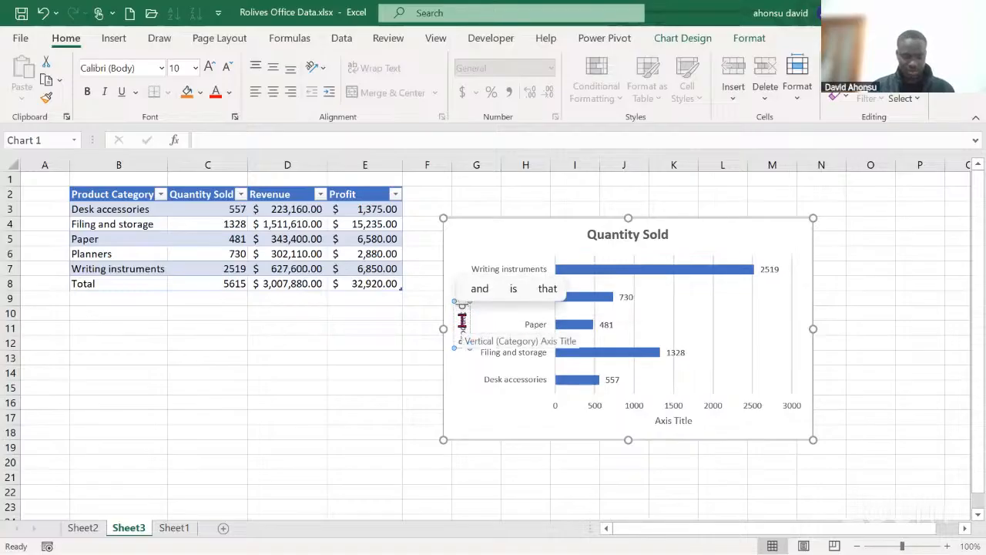
pyautogui.write('Categor')
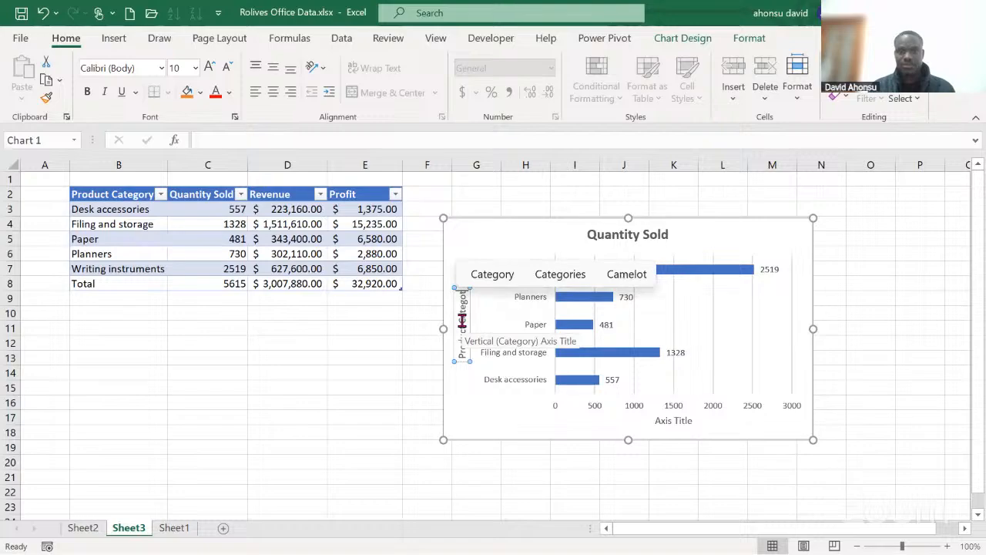
pyautogui.write('y')
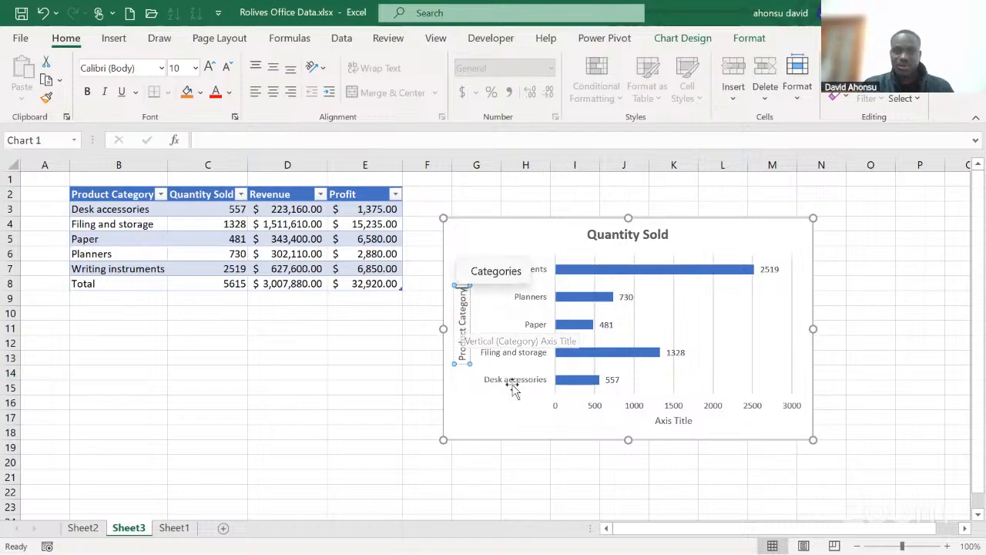
pyautogui.click(489, 411)
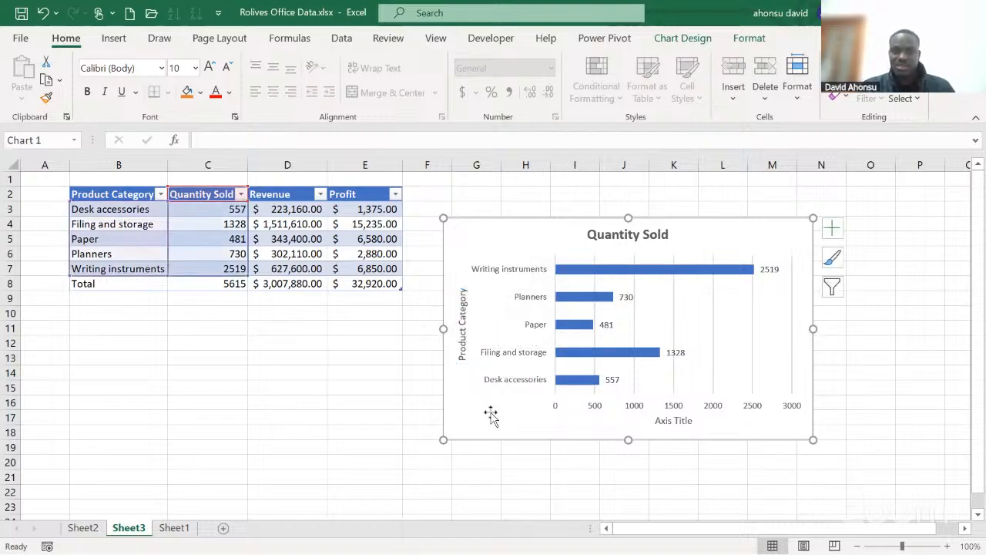
pyautogui.click(462, 351)
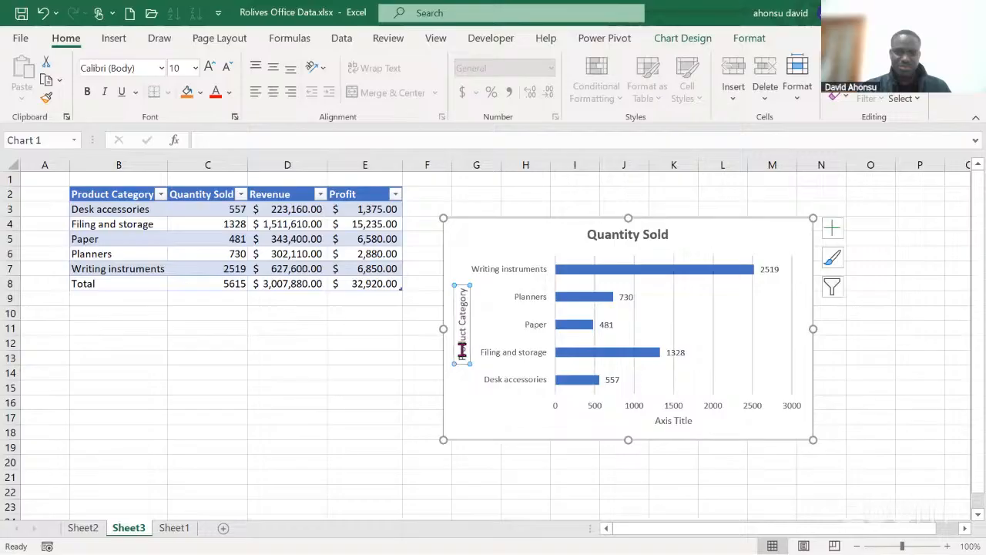
pyautogui.click(521, 420)
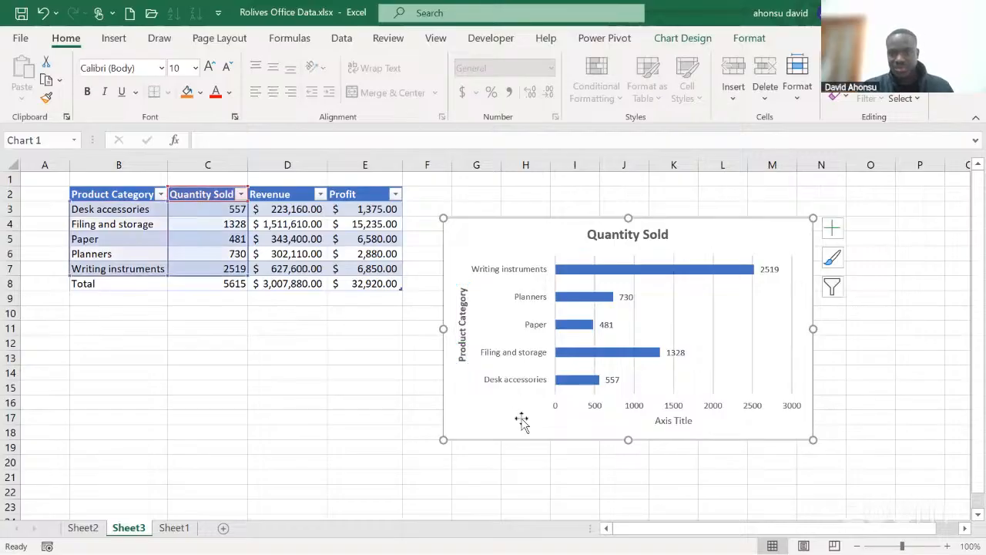
# Replace the chart's horizontal axis title text with Quantity and make it bold
pyautogui.click(681, 424)
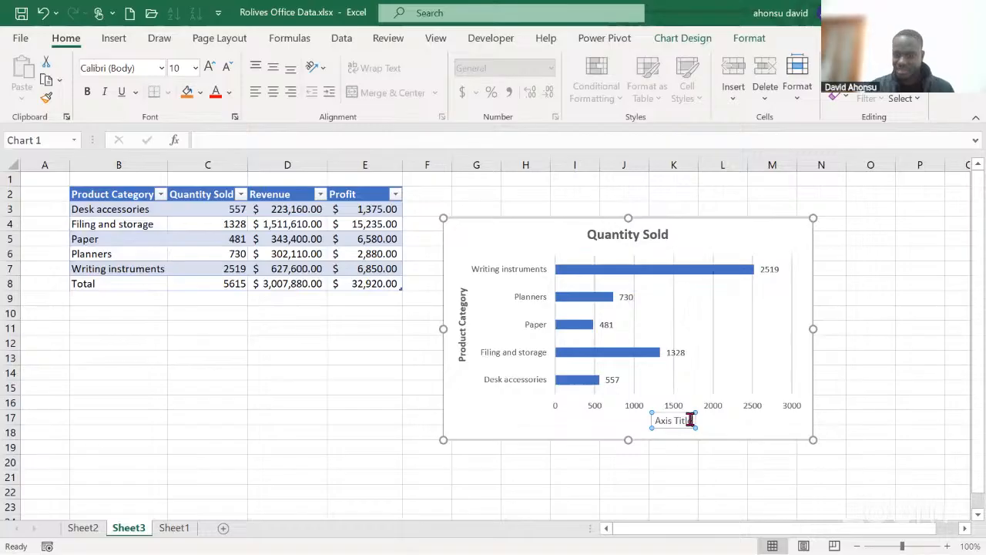
pyautogui.click(690, 420)
pyautogui.press('BackSpace')
pyautogui.press('BackSpace')
pyautogui.press('BackSpace')
pyautogui.press('BackSpace')
pyautogui.press('BackSpace')
pyautogui.press('BackSpace')
pyautogui.press('BackSpace')
pyautogui.press('BackSpace')
pyautogui.press('BackSpace')
pyautogui.press('BackSpace')
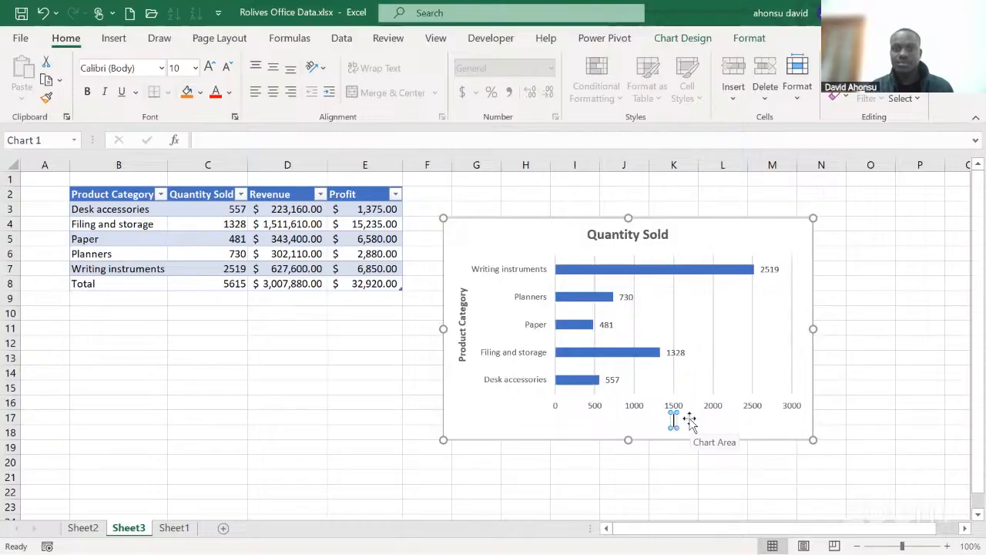
pyautogui.write('Qu')
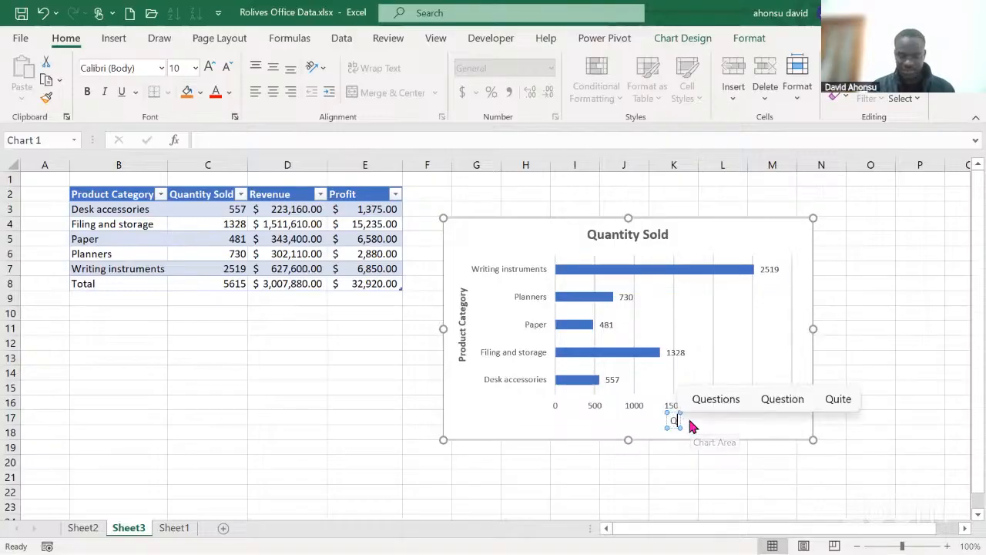
pyautogui.write('a')
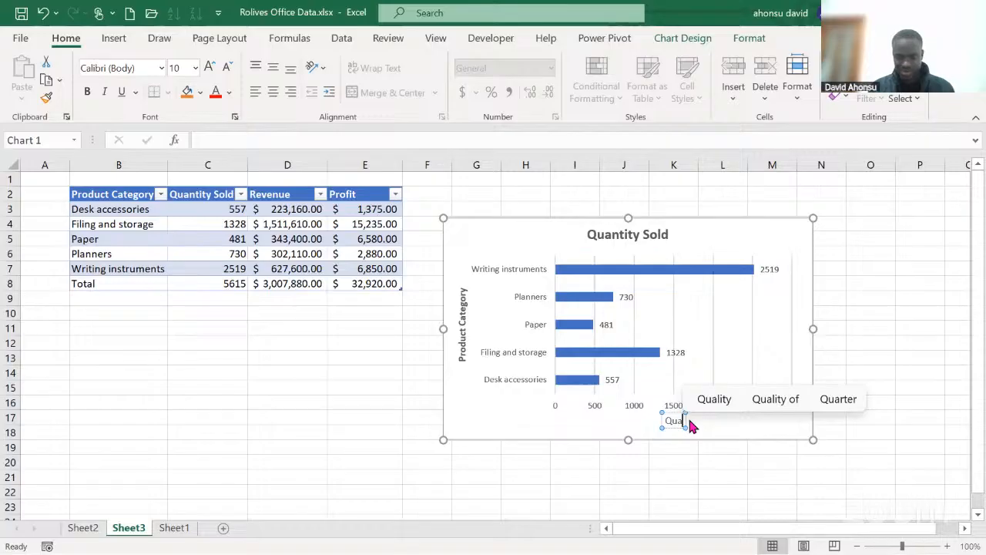
pyautogui.write('ntity')
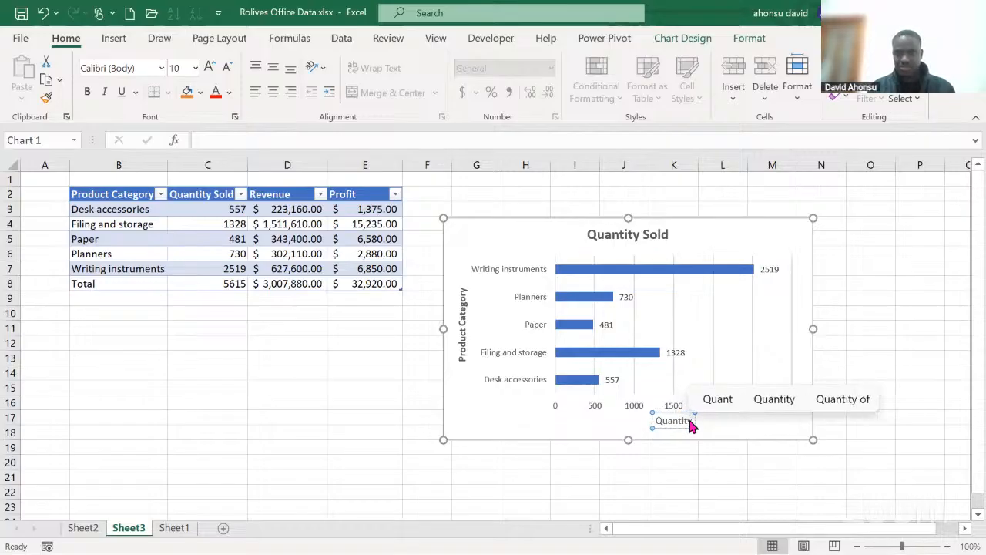
pyautogui.click(637, 423)
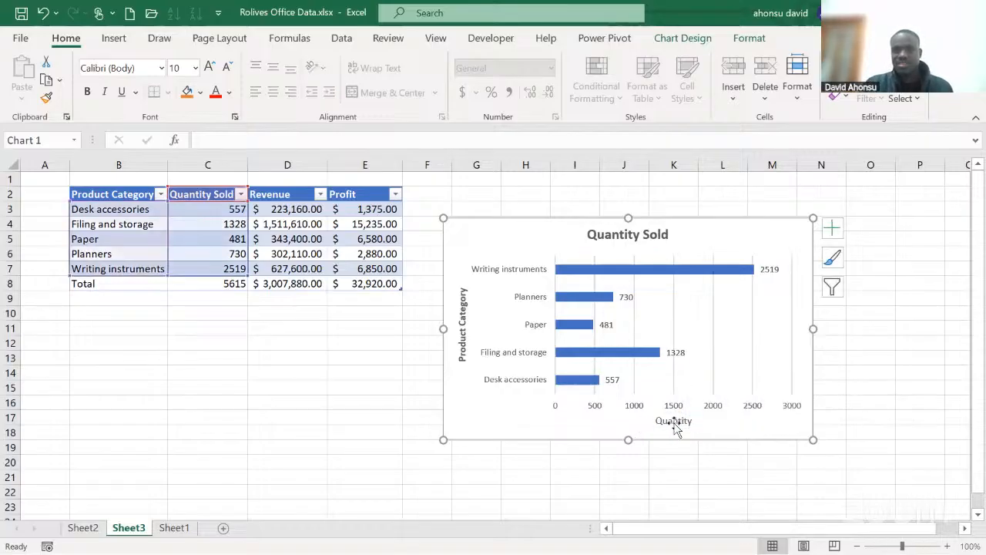
pyautogui.click(675, 422)
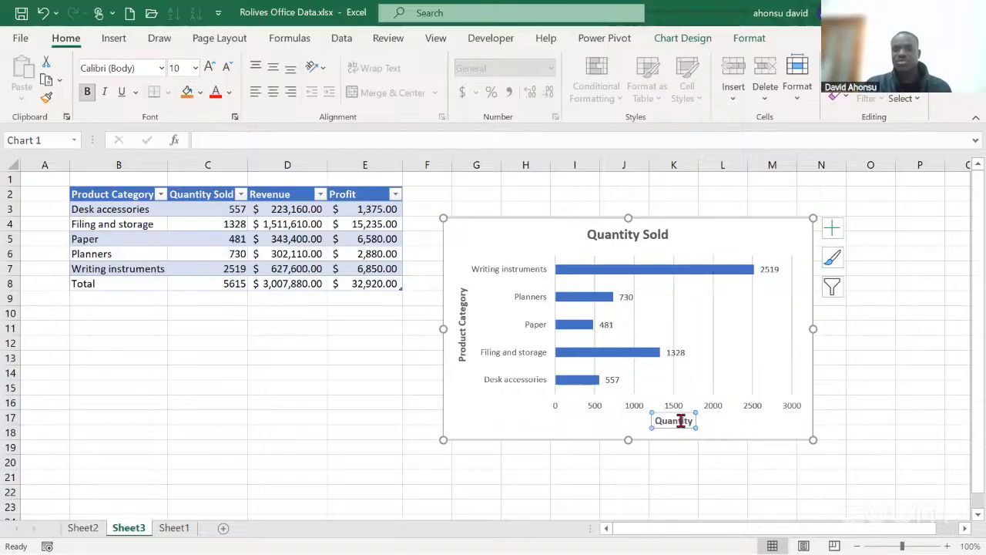
pyautogui.click(744, 434)
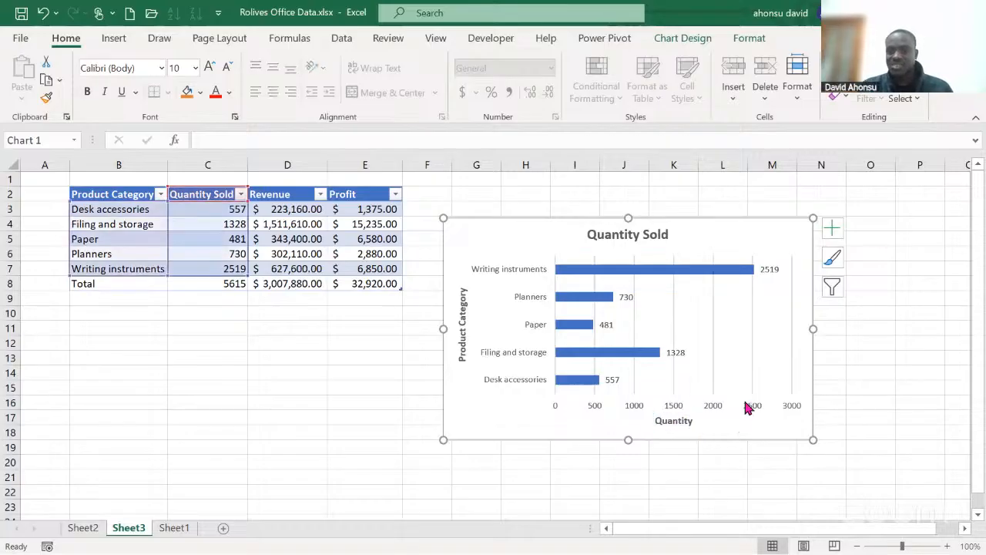
# Delete the horizontal value axis from the chart and extend the chart's height down to about row 20
pyautogui.click(749, 407)
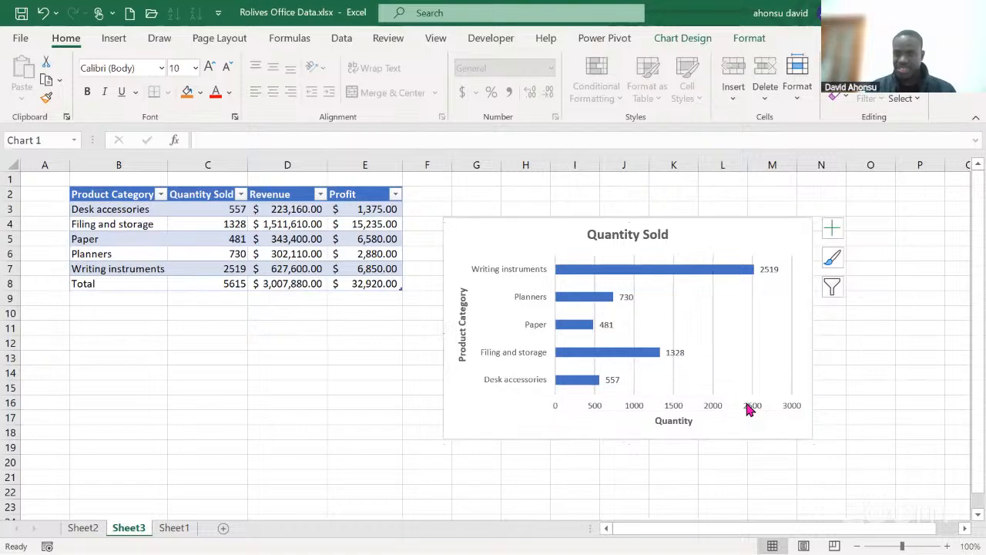
pyautogui.press('Delete')
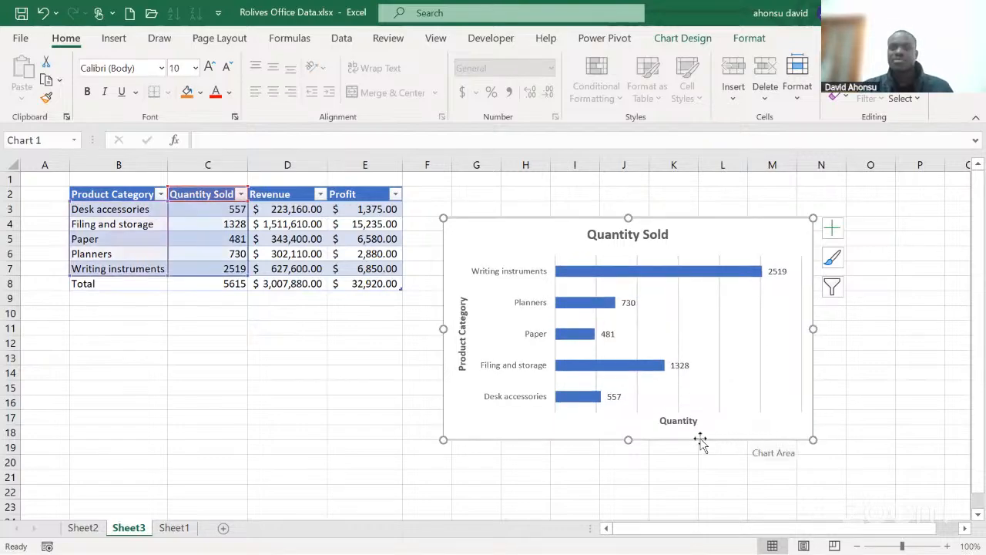
pyautogui.moveTo(628, 439); pyautogui.dragTo(628, 459)
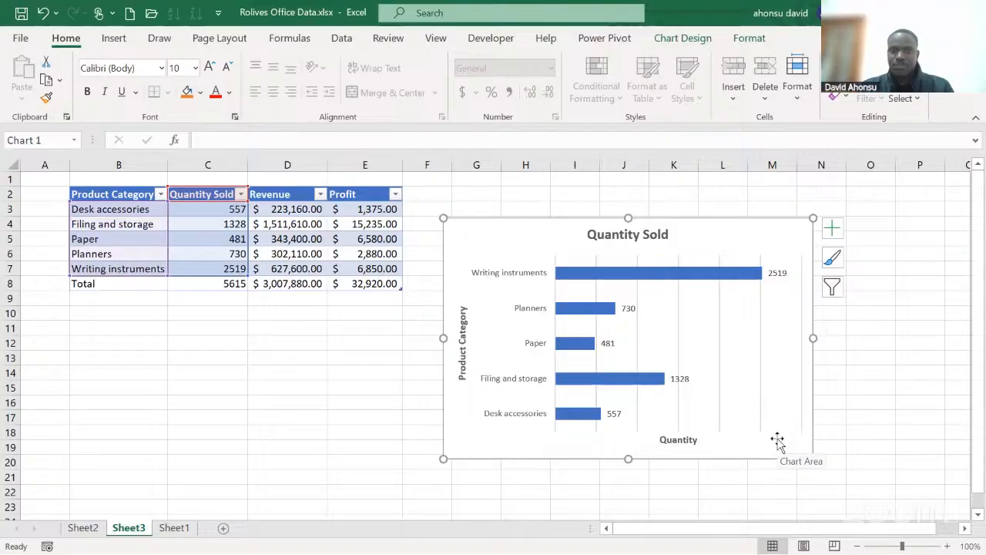
# Make the product category labels on the Quantity Sold chart's vertical axis bold
pyautogui.click(519, 274)
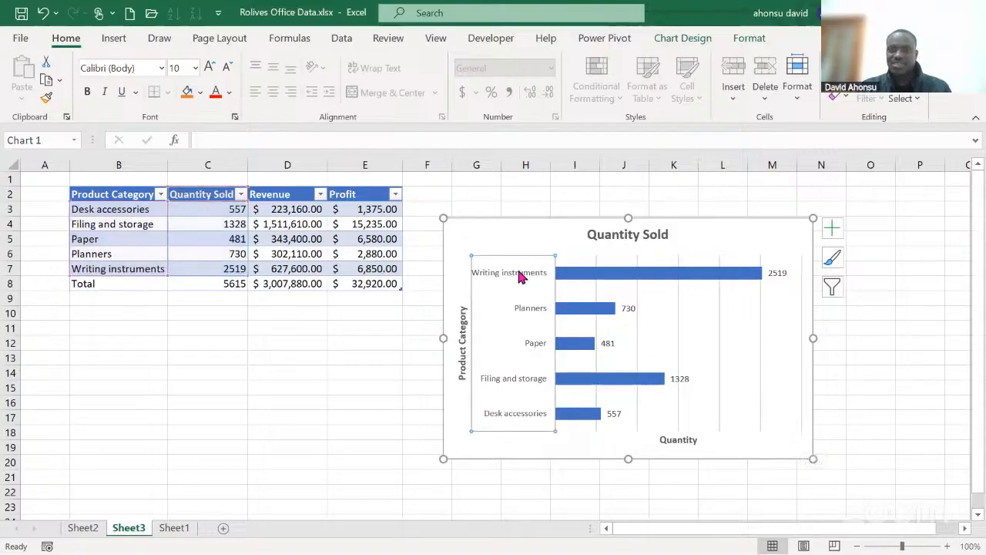
pyautogui.hotkey('ctrl', 'b')
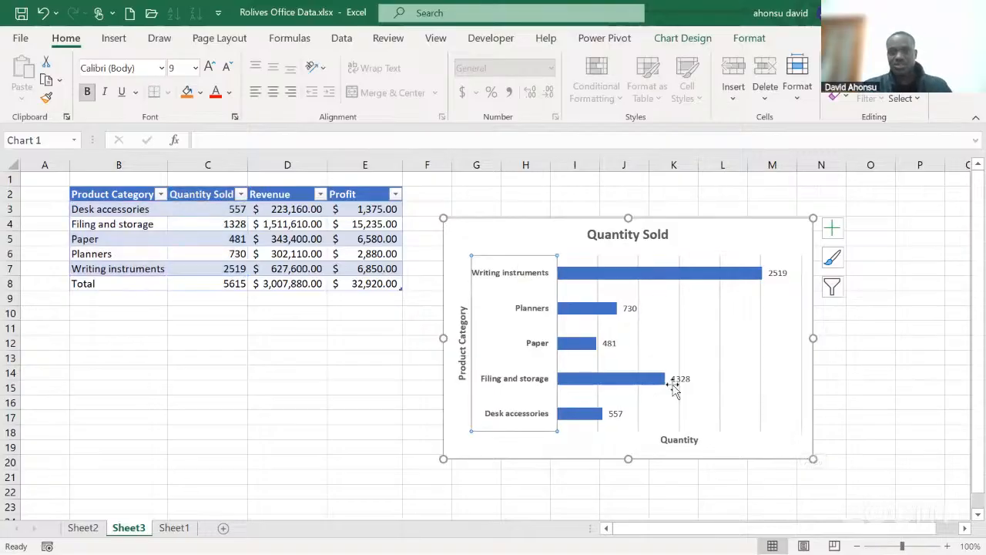
pyautogui.click(790, 454)
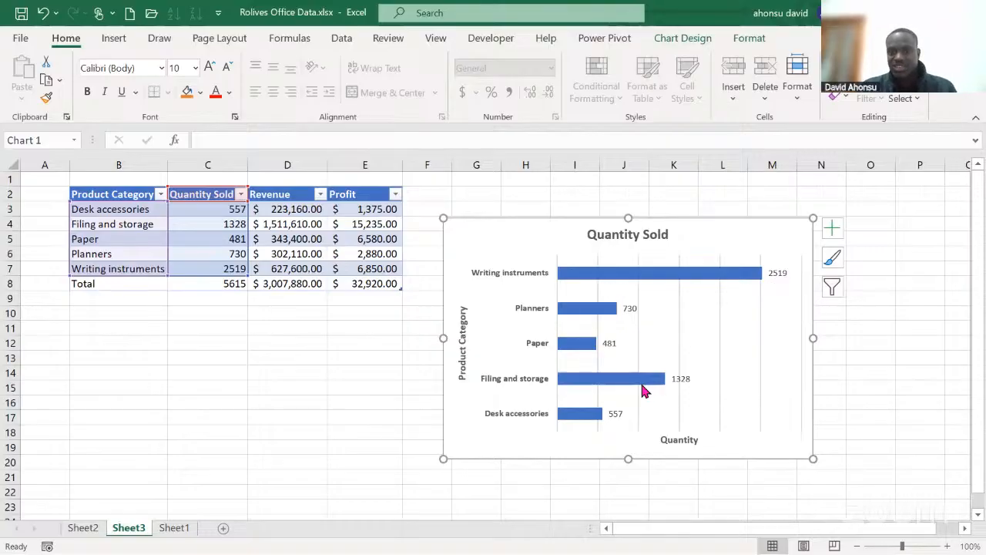
# Sort the five product categories by Quantity Sold from smallest to largest, leaving the Total row out of the sorted range
pyautogui.moveTo(647, 385)
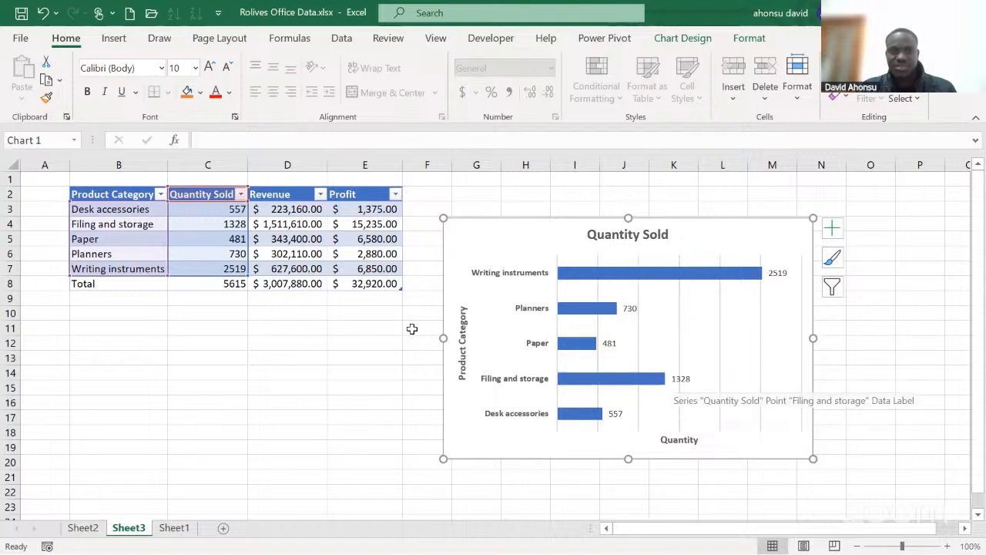
pyautogui.click(203, 211)
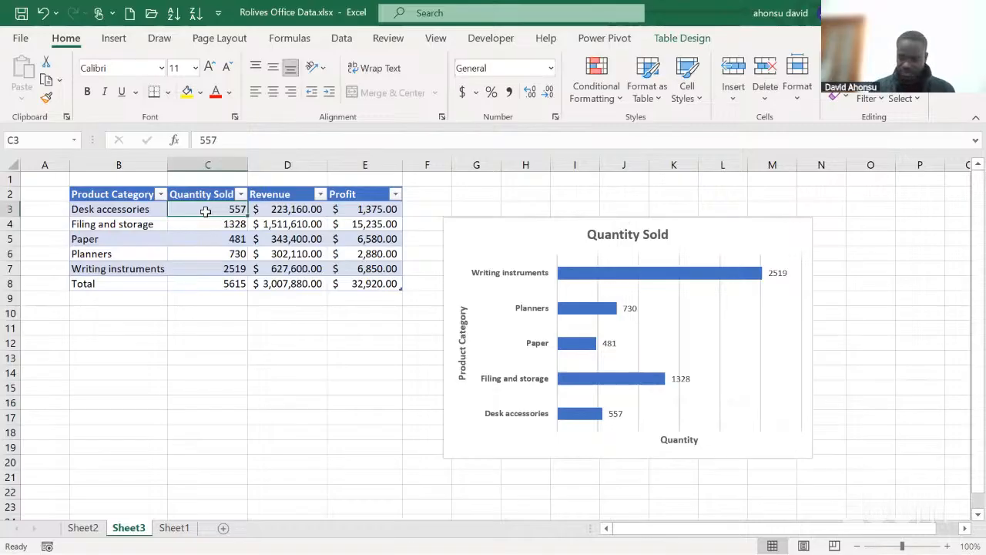
pyautogui.hotkey('shift', 'Down')
pyautogui.hotkey('shift', 'Down')
pyautogui.hotkey('shift', 'Down')
pyautogui.hotkey('shift', 'Down')
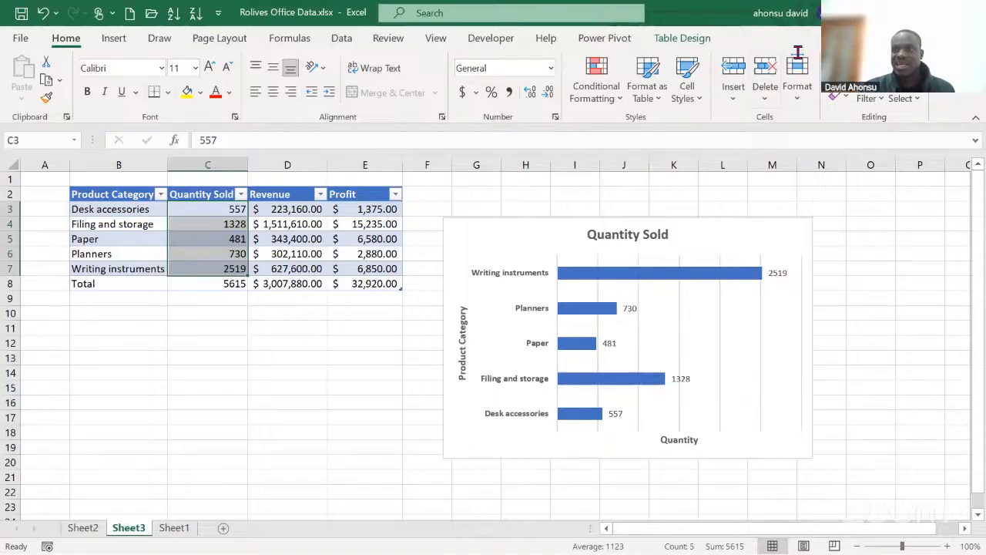
pyautogui.click(874, 96)
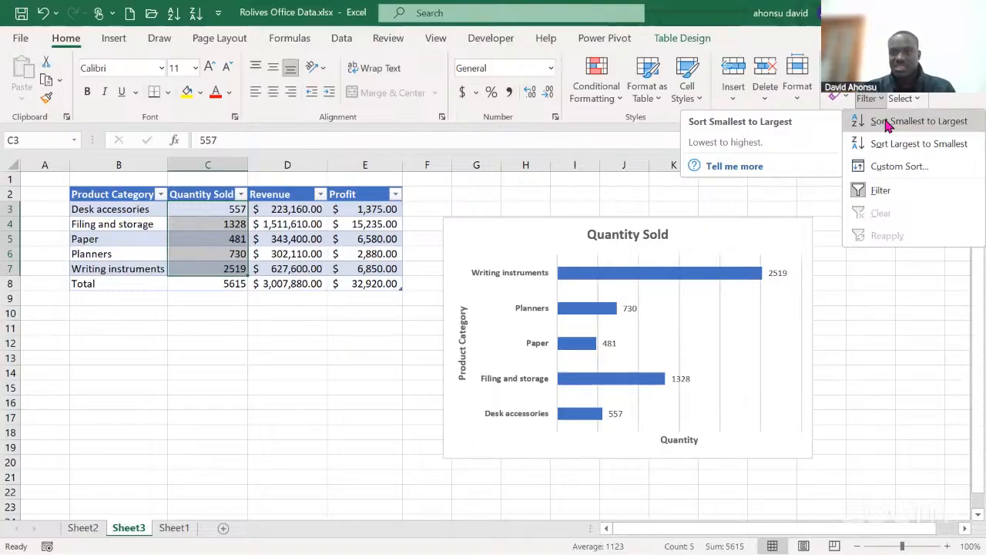
pyautogui.click(886, 126)
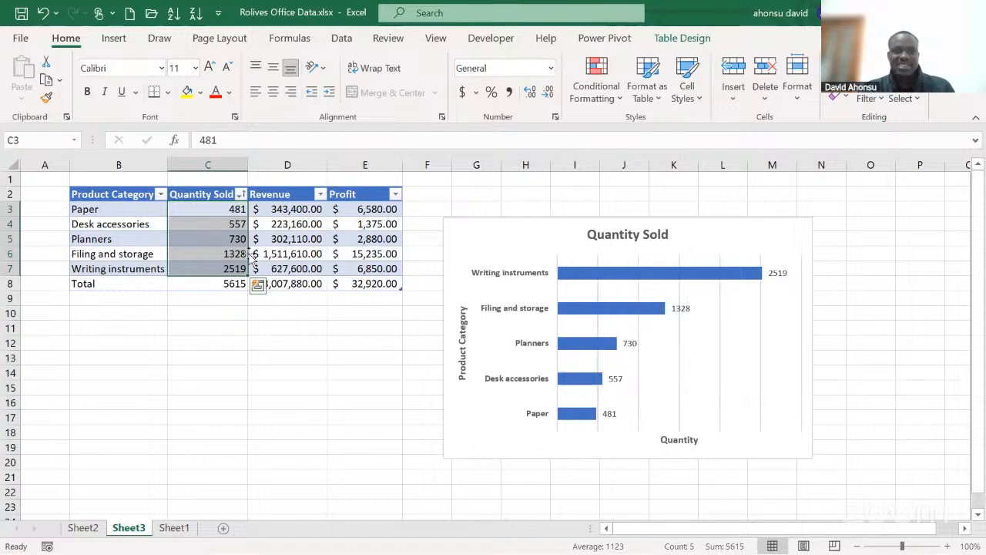
# Shrink the Quantity Sold chart to about the table's width and place it directly below the table, spanning roughly rows 10 to 21
pyautogui.click(497, 233)
pyautogui.moveTo(496, 233); pyautogui.dragTo(480, 208)
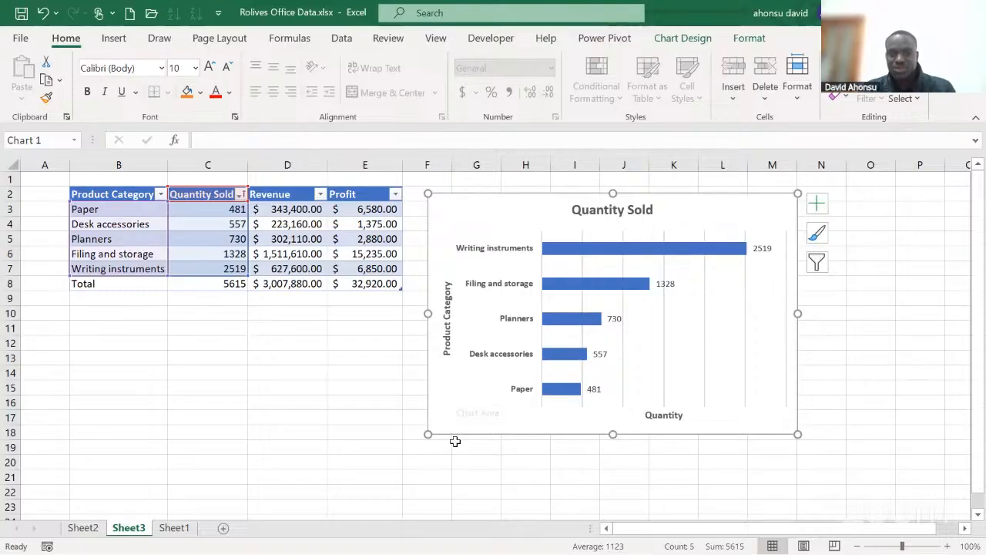
pyautogui.moveTo(429, 434)
pyautogui.mouseDown()
pyautogui.moveTo(464, 411)
pyautogui.moveTo(498, 408)
pyautogui.moveTo(434, 432)
pyautogui.mouseUp()
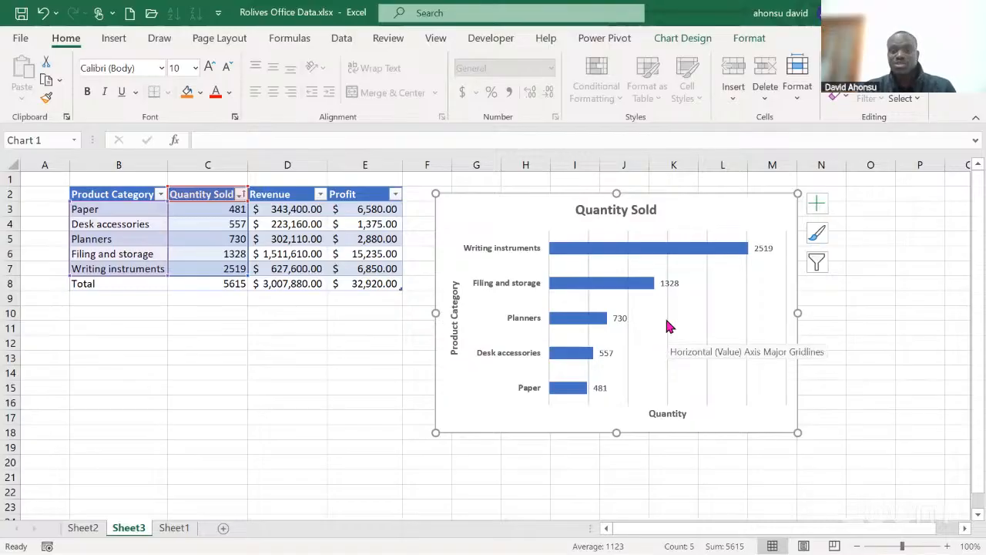
pyautogui.moveTo(676, 209); pyautogui.dragTo(486, 307)
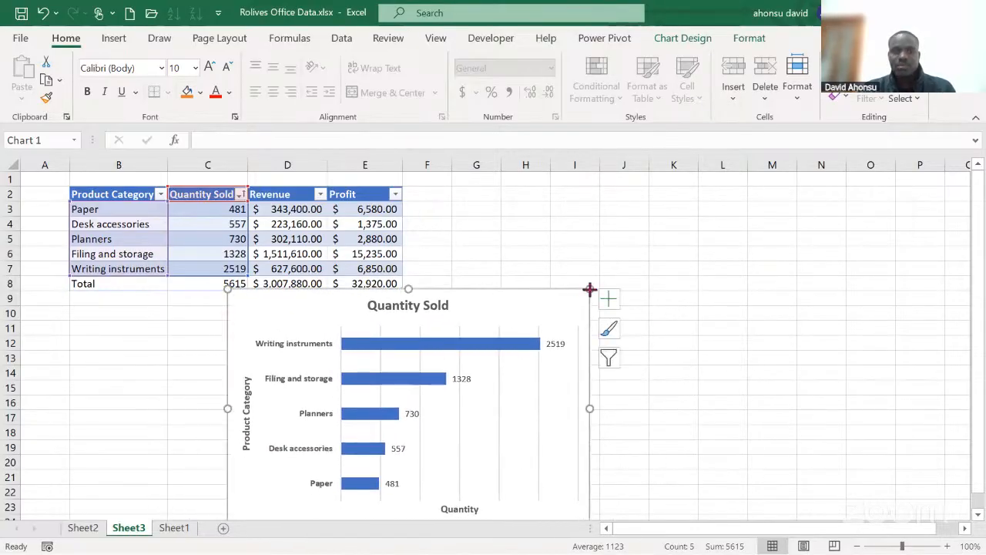
pyautogui.moveTo(589, 290); pyautogui.dragTo(574, 346)
pyautogui.moveTo(510, 354); pyautogui.dragTo(336, 316)
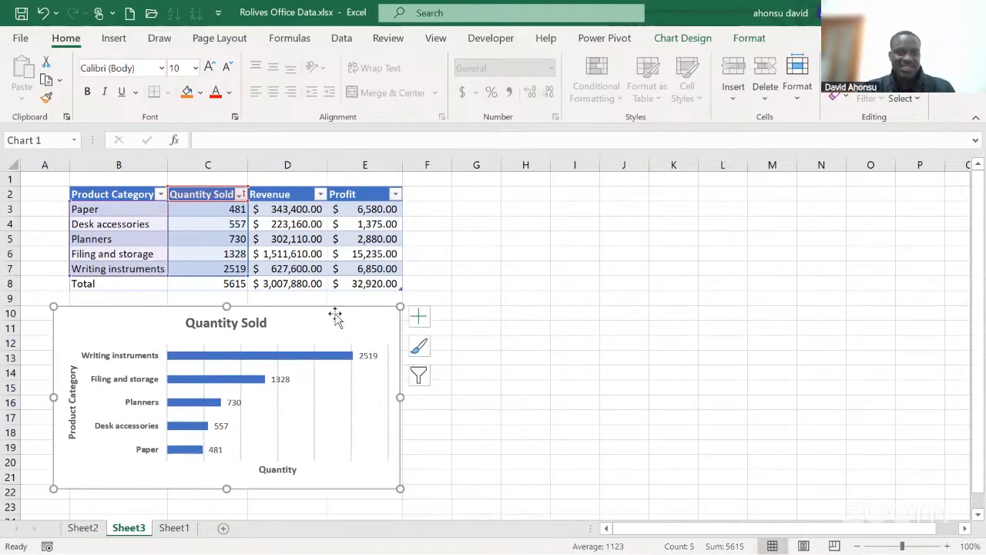
pyautogui.click(295, 242)
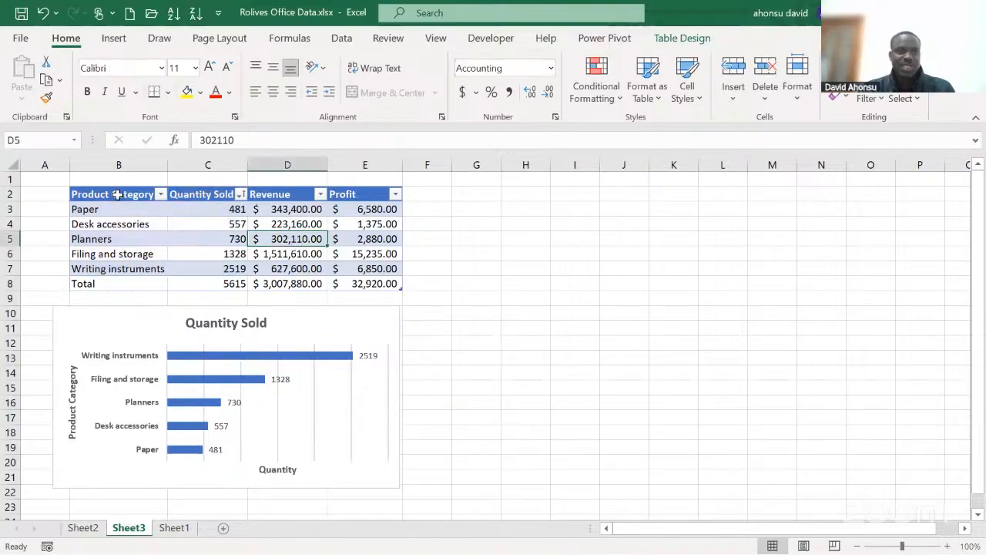
pyautogui.click(118, 194)
pyautogui.hotkey('shift', 'Down')
pyautogui.hotkey('shift', 'Down')
pyautogui.hotkey('shift', 'Down')
pyautogui.hotkey('shift', 'Down')
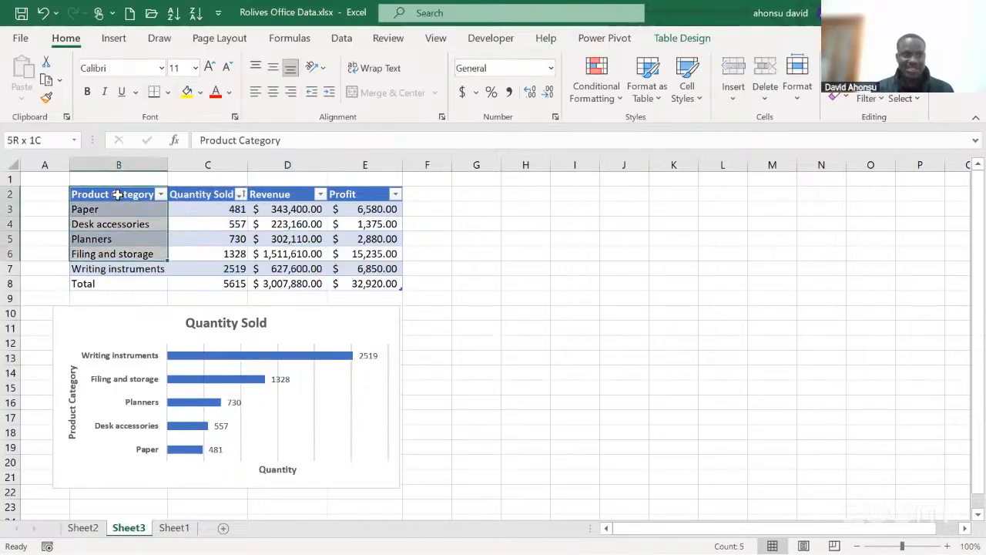
pyautogui.hotkey('shift', 'Down')
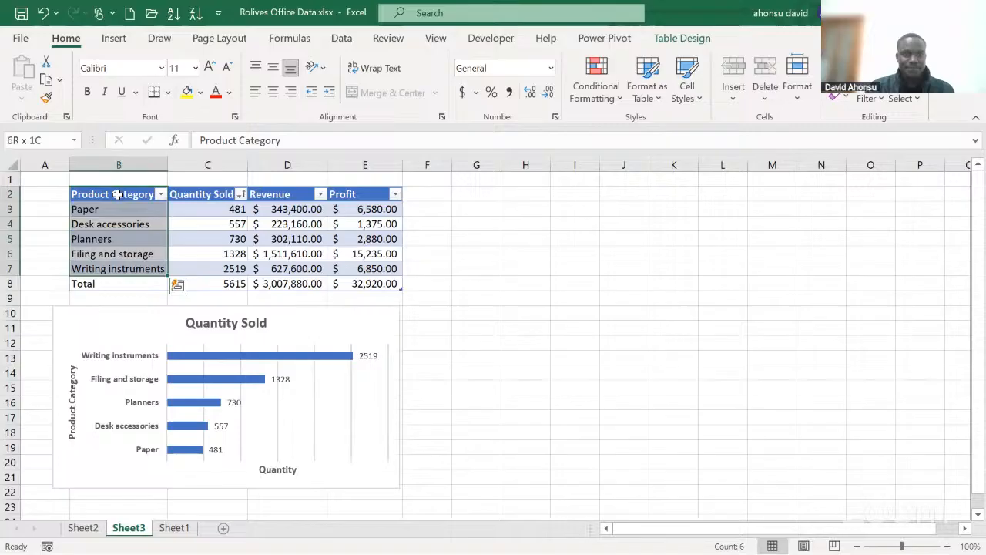
pyautogui.keyDown('shift'); pyautogui.click(278, 192); pyautogui.keyUp('shift')
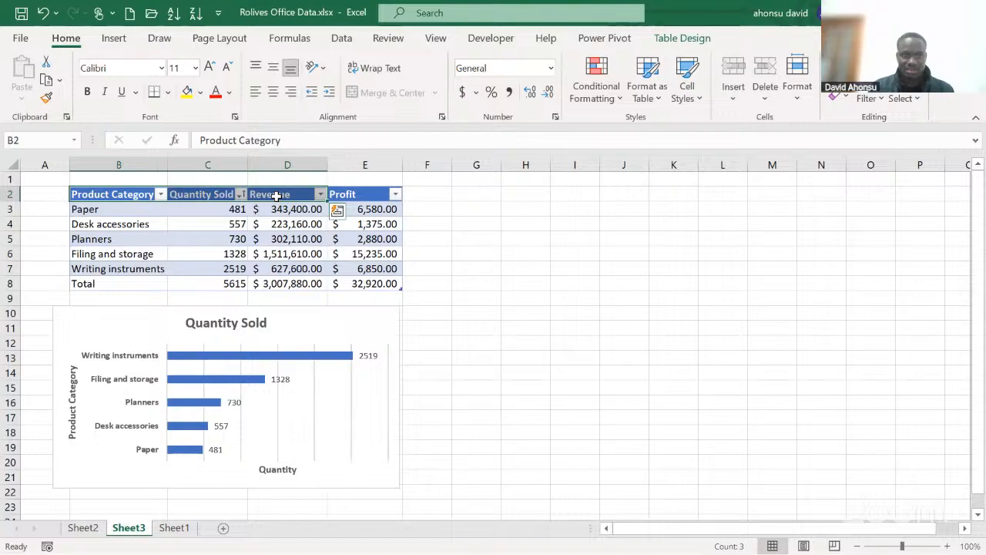
pyautogui.hotkey('shift', 'Down')
pyautogui.hotkey('shift', 'Down')
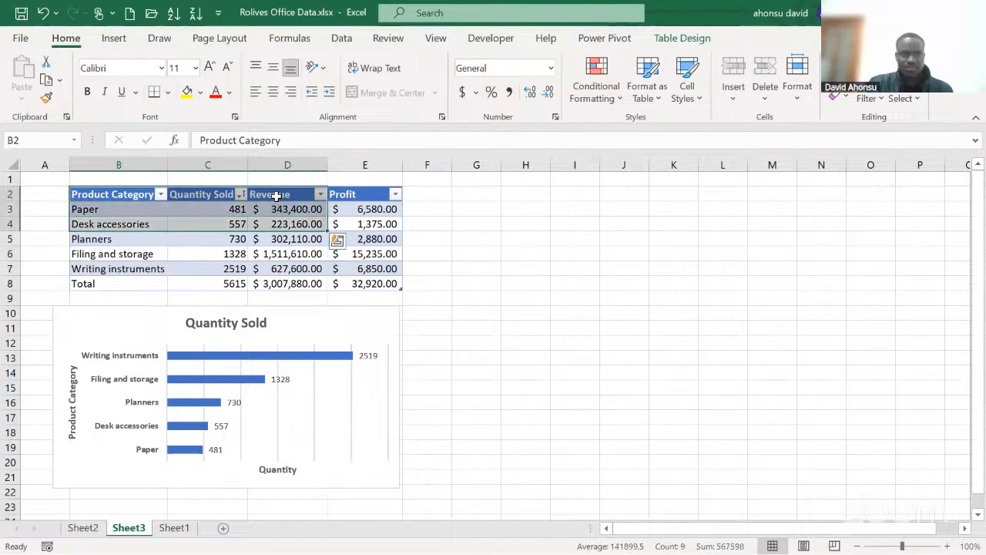
pyautogui.click(119, 185)
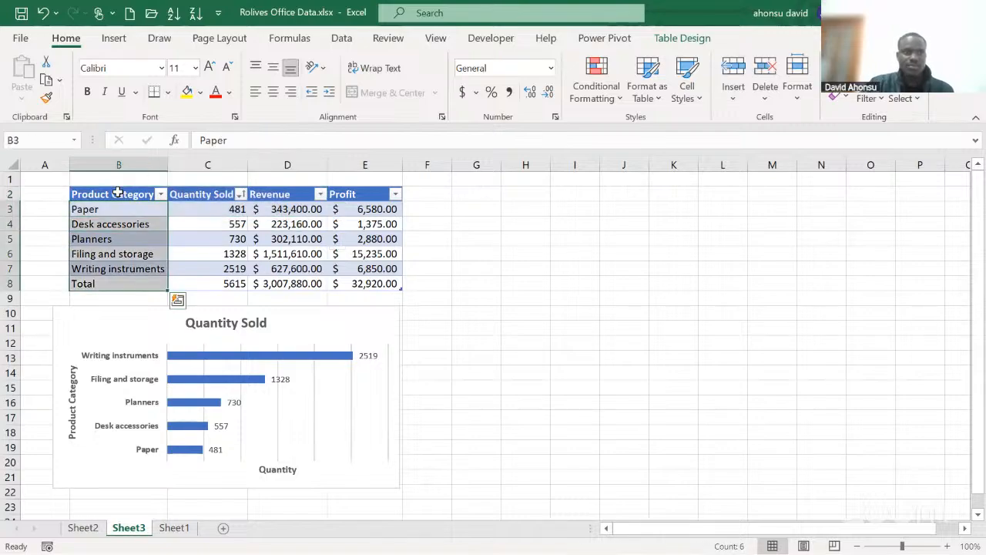
# Select the Product Category and Revenue columns together, from their headers down to the Writing instruments row
pyautogui.click(118, 193)
pyautogui.hotkey('shift', 'Down')
pyautogui.hotkey('shift', 'Down')
pyautogui.hotkey('shift', 'Down')
pyautogui.hotkey('shift', 'Down')
pyautogui.hotkey('shift', 'Down')
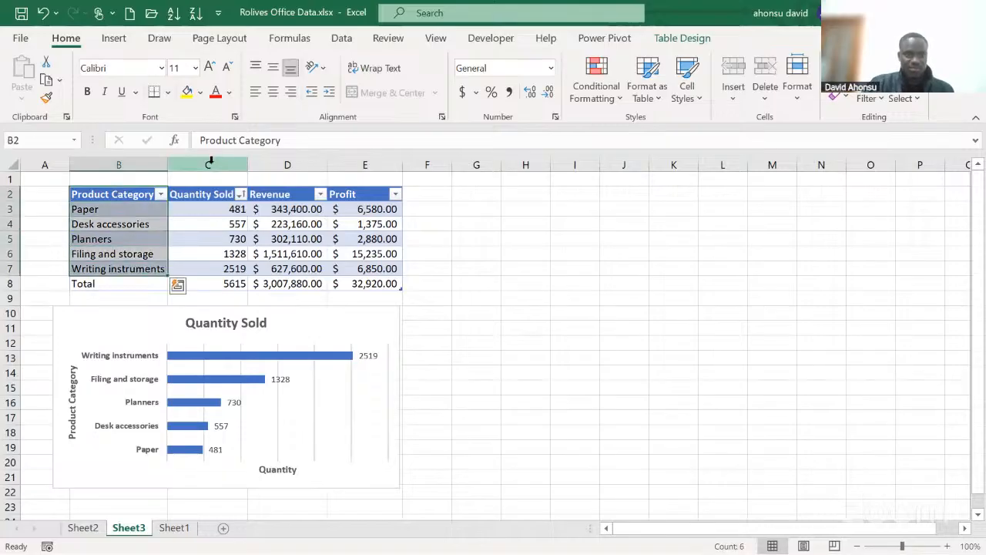
pyautogui.keyDown('ctrl'); pyautogui.click(273, 195); pyautogui.keyUp('ctrl')
pyautogui.keyDown('ctrl'); pyautogui.click(294, 207); pyautogui.keyUp('ctrl')
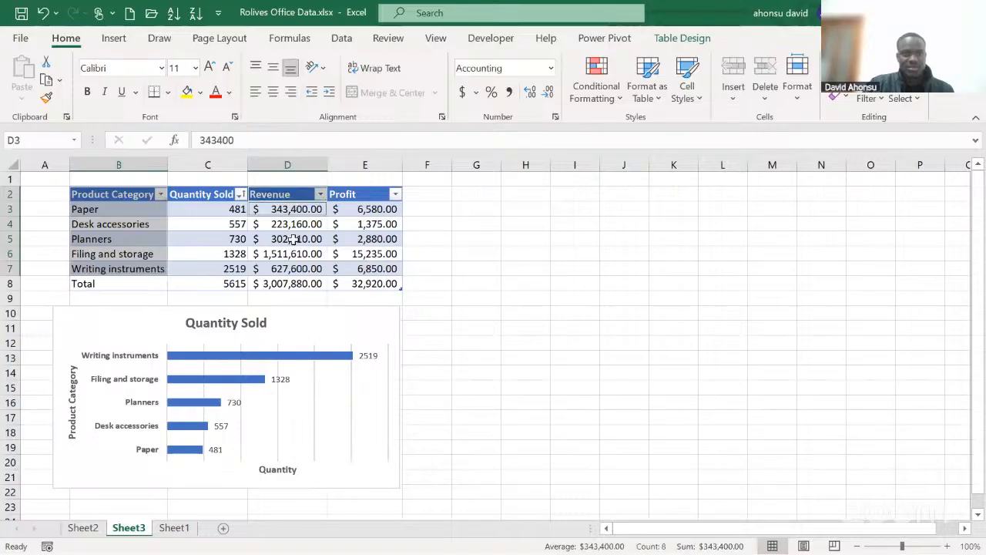
pyautogui.keyDown('ctrl'); pyautogui.click(297, 223); pyautogui.keyUp('ctrl')
pyautogui.keyDown('ctrl'); pyautogui.click(296, 238); pyautogui.keyUp('ctrl')
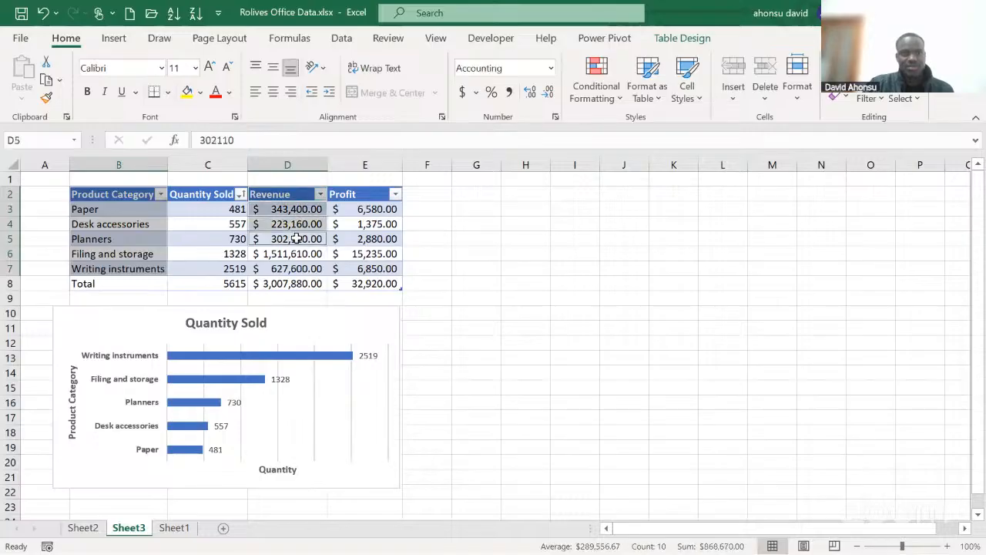
pyautogui.keyDown('ctrl'); pyautogui.click(293, 252); pyautogui.keyUp('ctrl')
pyautogui.keyDown('ctrl'); pyautogui.click(292, 267); pyautogui.keyUp('ctrl')
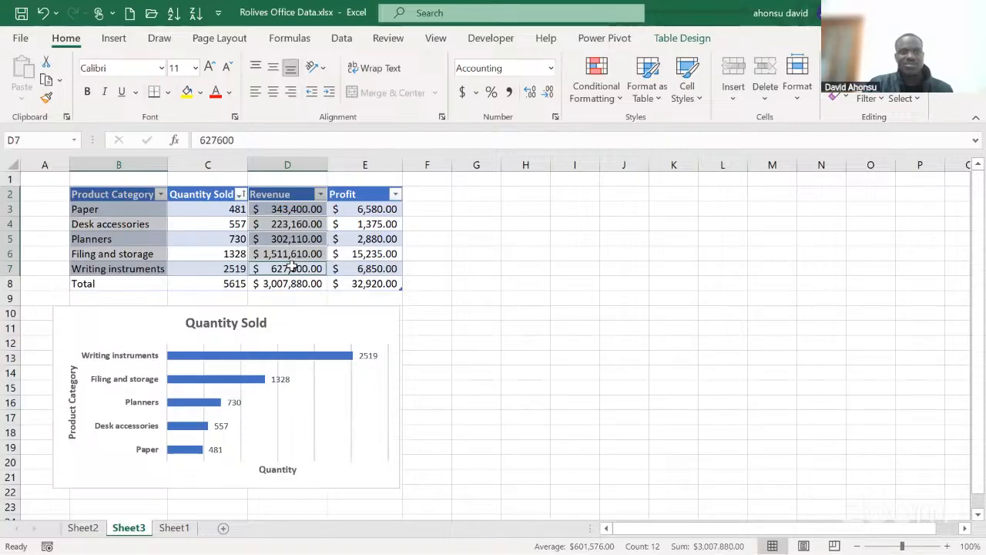
# Try to insert a Clustered Column chart from the selected Product Category and Revenue cells
pyautogui.click(113, 38)
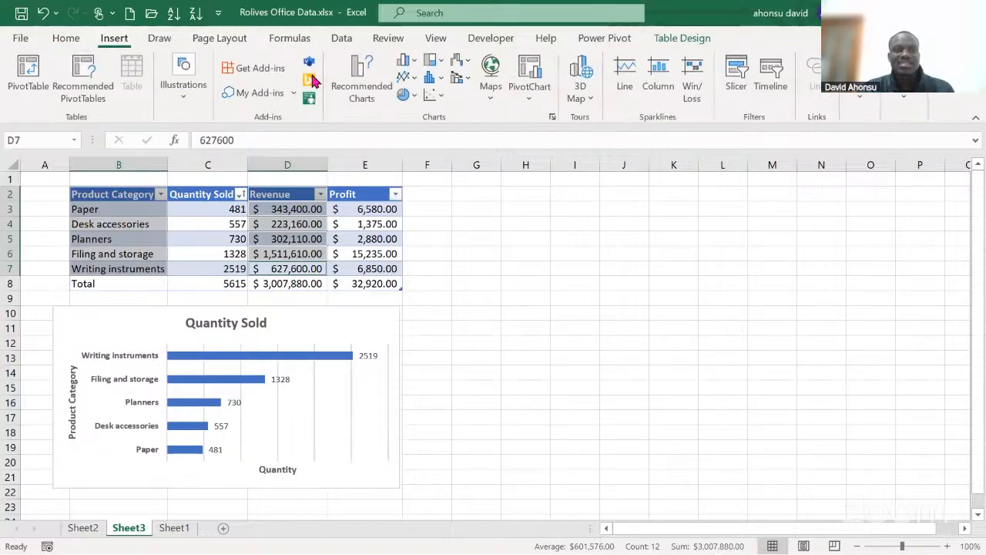
pyautogui.click(362, 91)
pyautogui.click(359, 80)
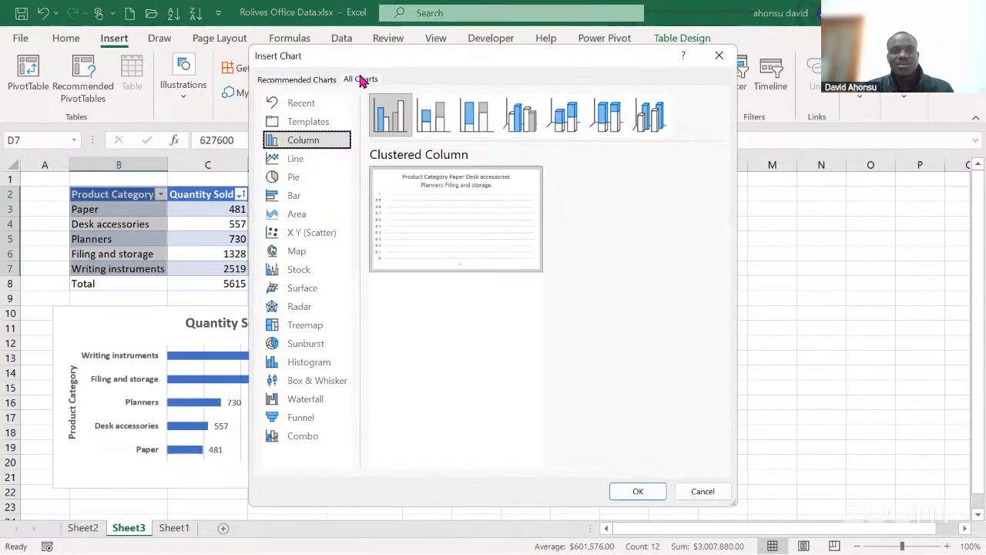
pyautogui.click(383, 117)
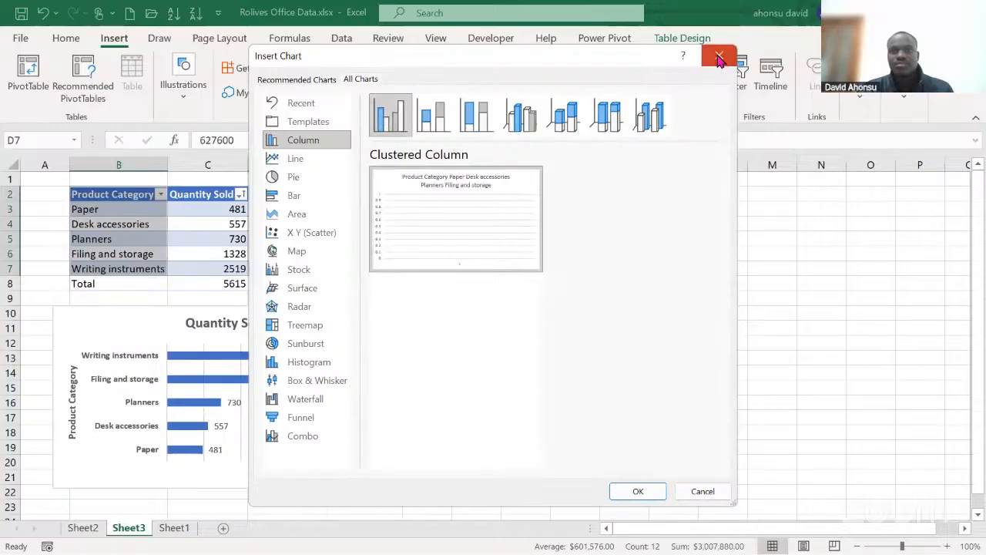
pyautogui.click(291, 268)
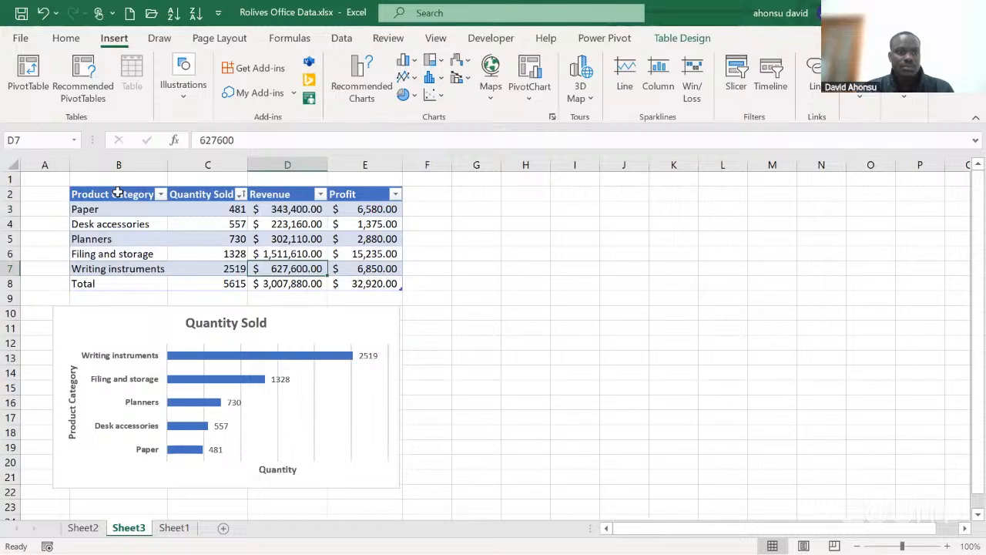
# Insert a recommended Stacked Bar chart of the whole table, place it beside the data around columns F to M, and delete it again
pyautogui.click(117, 192)
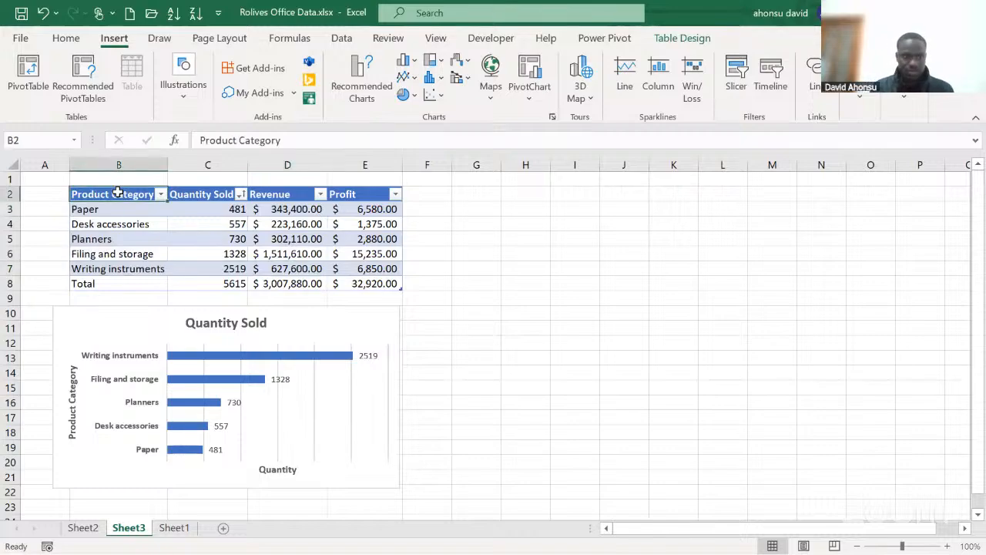
pyautogui.moveTo(117, 192); pyautogui.dragTo(116, 210)
pyautogui.click(269, 236)
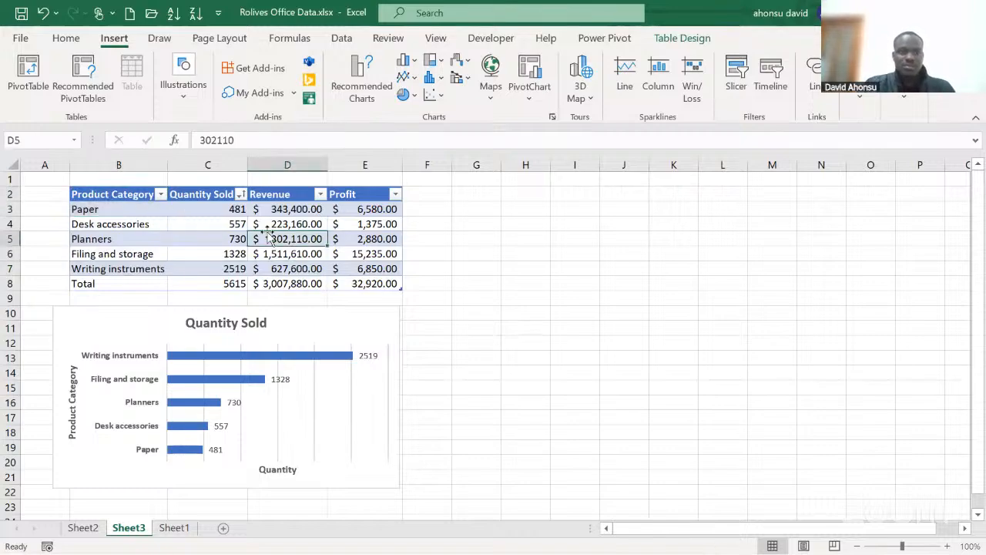
pyautogui.click(357, 80)
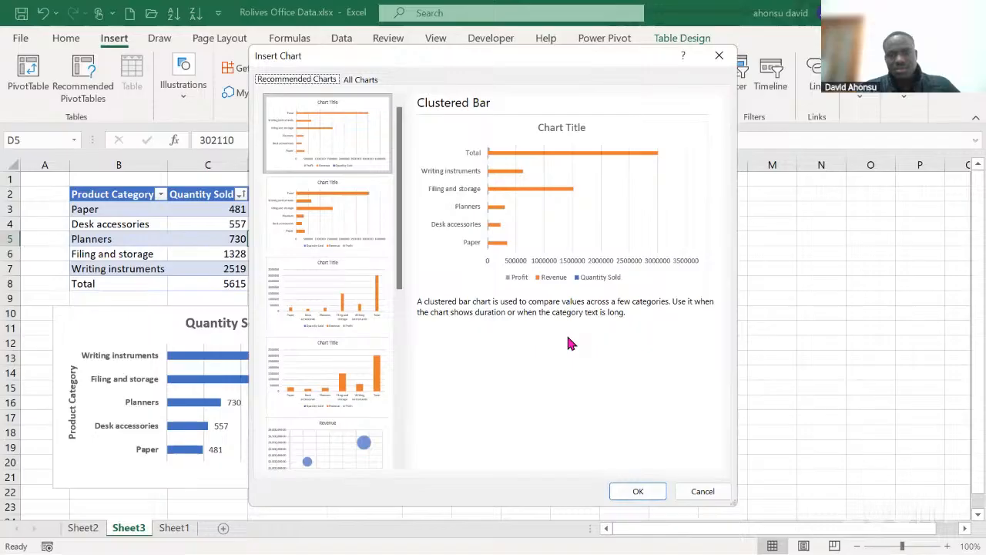
pyautogui.click(327, 214)
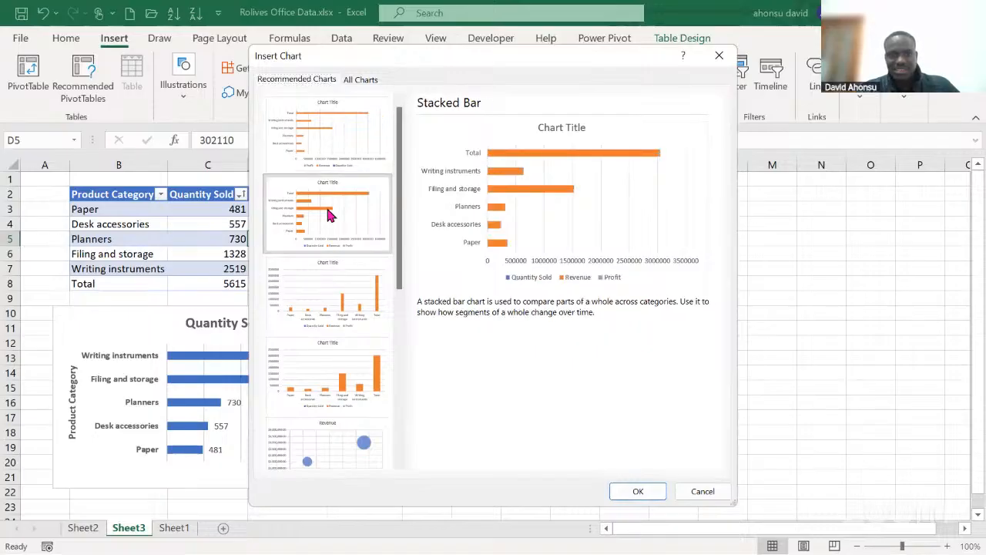
pyautogui.click(632, 492)
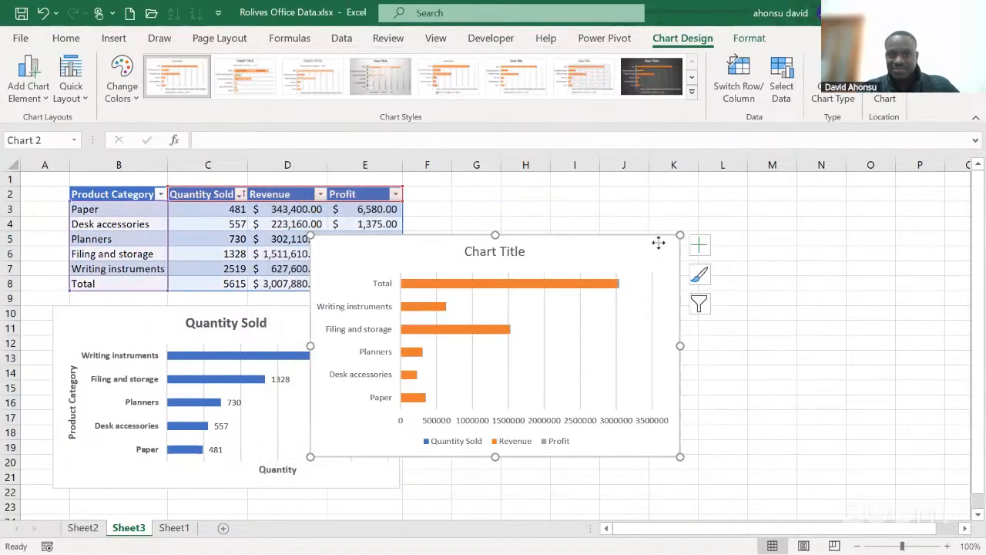
pyautogui.moveTo(658, 244); pyautogui.dragTo(721, 228)
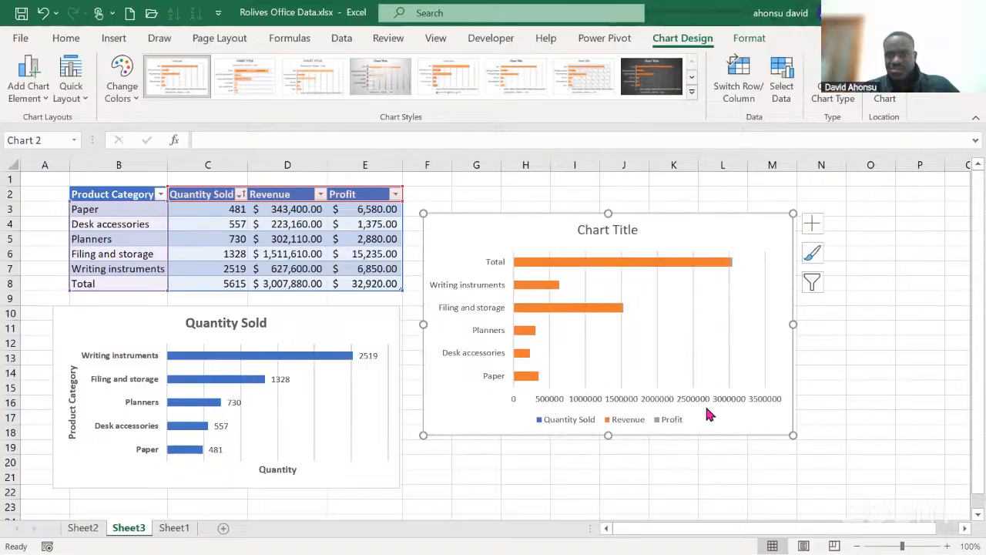
pyautogui.click(814, 230)
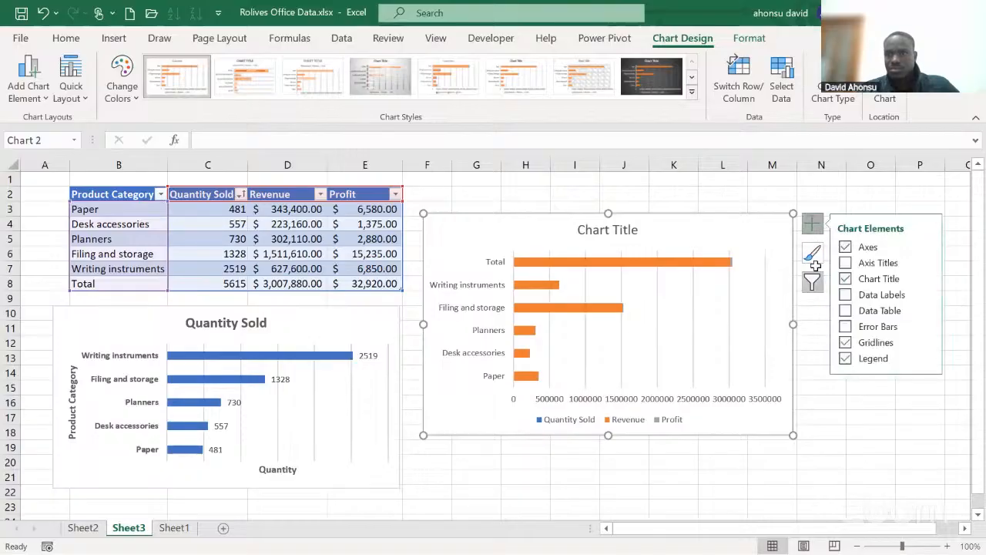
pyautogui.press('Delete')
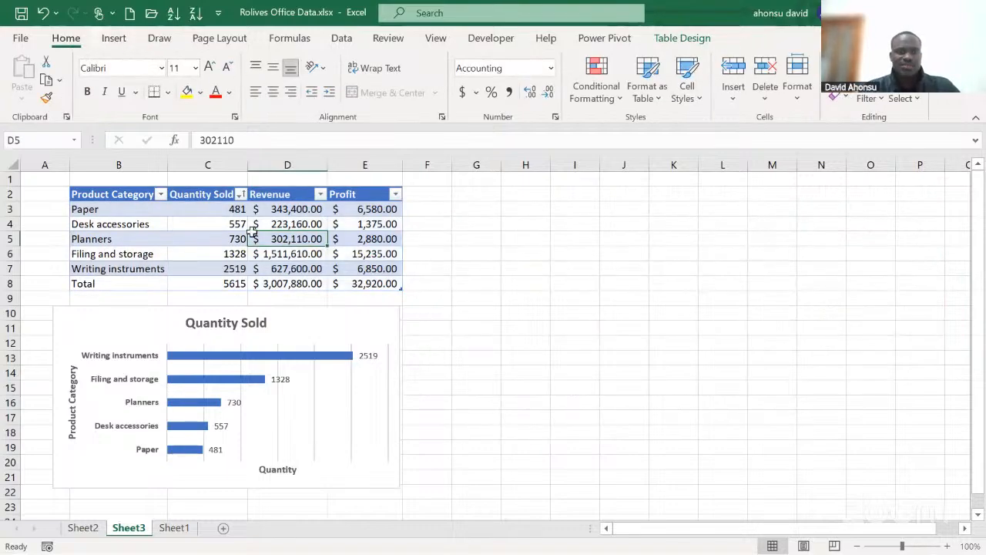
# Try to select the Product Category and Revenue columns together, starting from their header cells
pyautogui.click(129, 196)
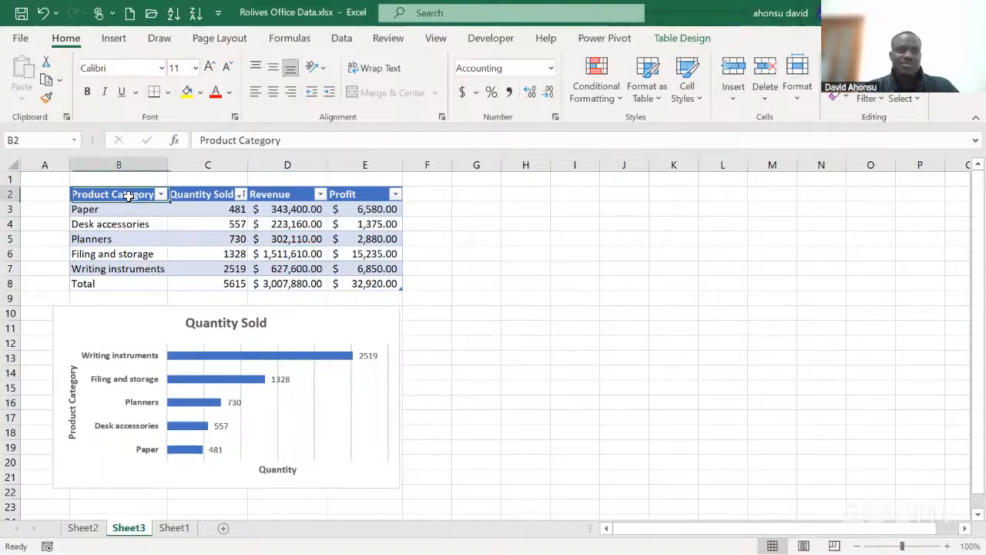
pyautogui.hotkey('shift', 'Down')
pyautogui.hotkey('shift', 'Down')
pyautogui.hotkey('shift', 'Down')
pyautogui.hotkey('shift', 'Down')
pyautogui.hotkey('shift', 'Down')
pyautogui.hotkey('shift', 'Down')
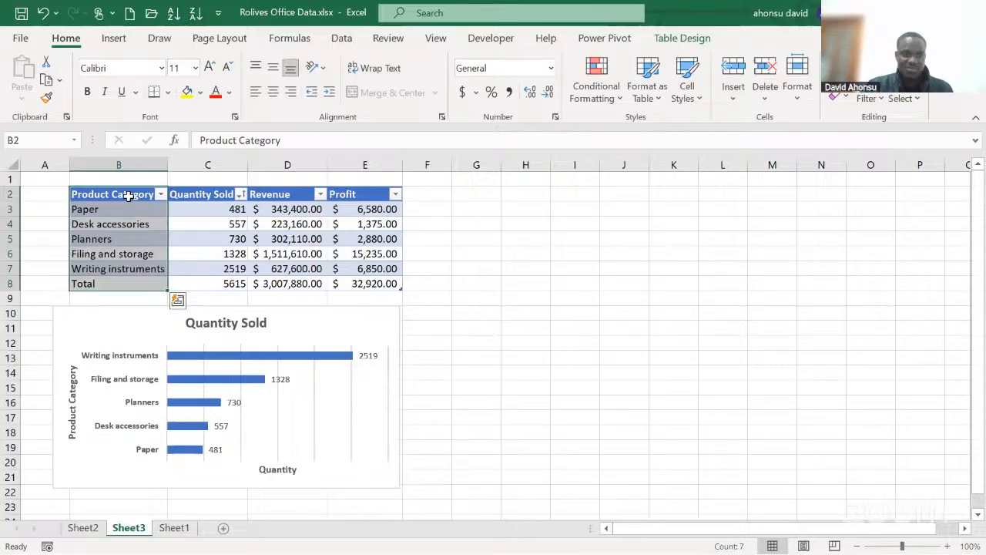
pyautogui.keyDown('ctrl'); pyautogui.click(273, 191); pyautogui.keyUp('ctrl')
pyautogui.hotkey('ctrl', 'Down')
pyautogui.hotkey('ctrl', 'Down')
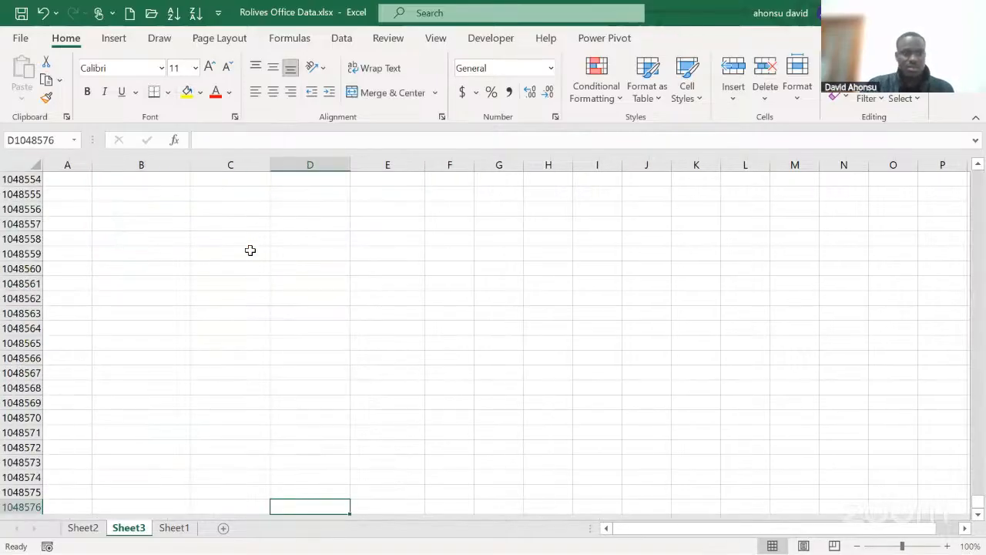
# Undo the deletion of the stacked bar chart and delete that chart again
pyautogui.hotkey('ctrl', 'z')
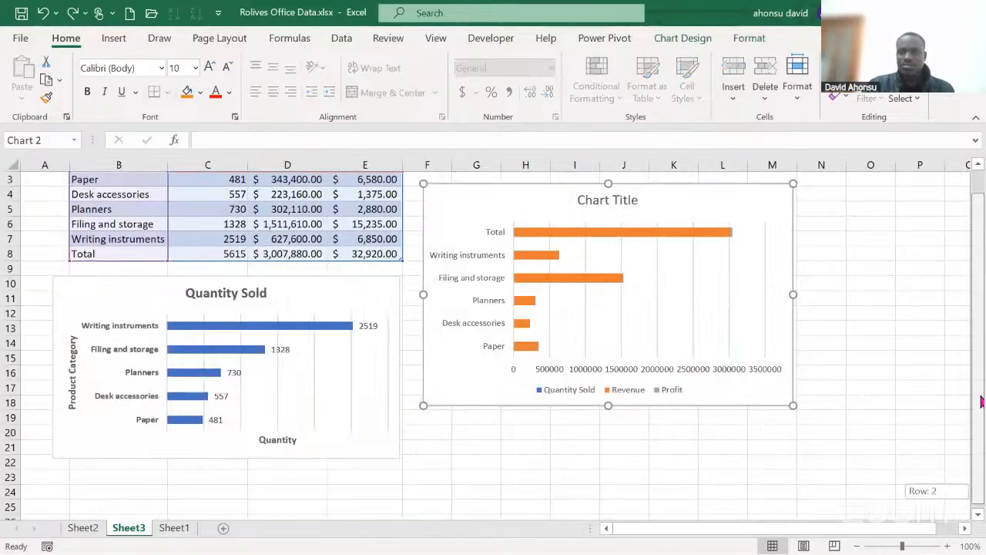
pyautogui.scroll(1, 979, 372)
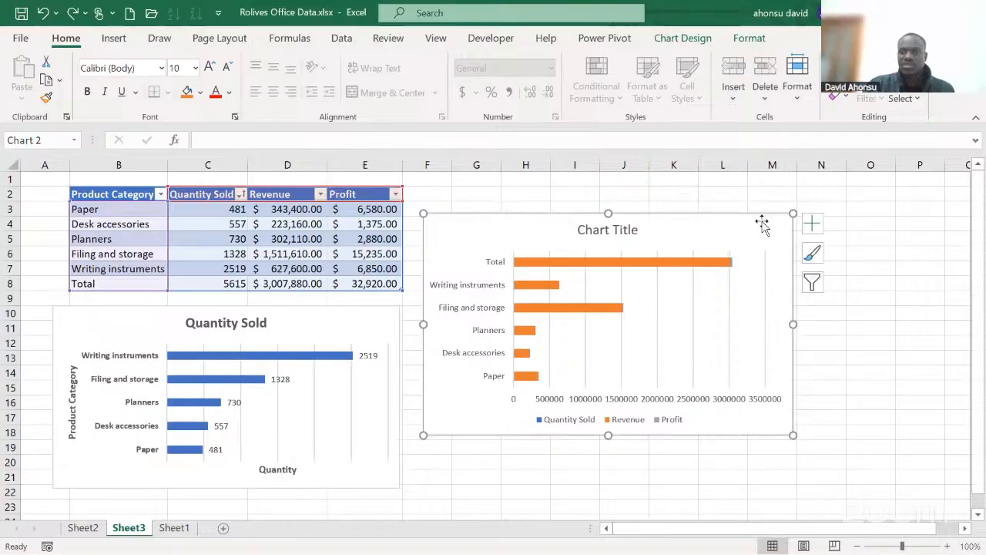
pyautogui.press('Delete')
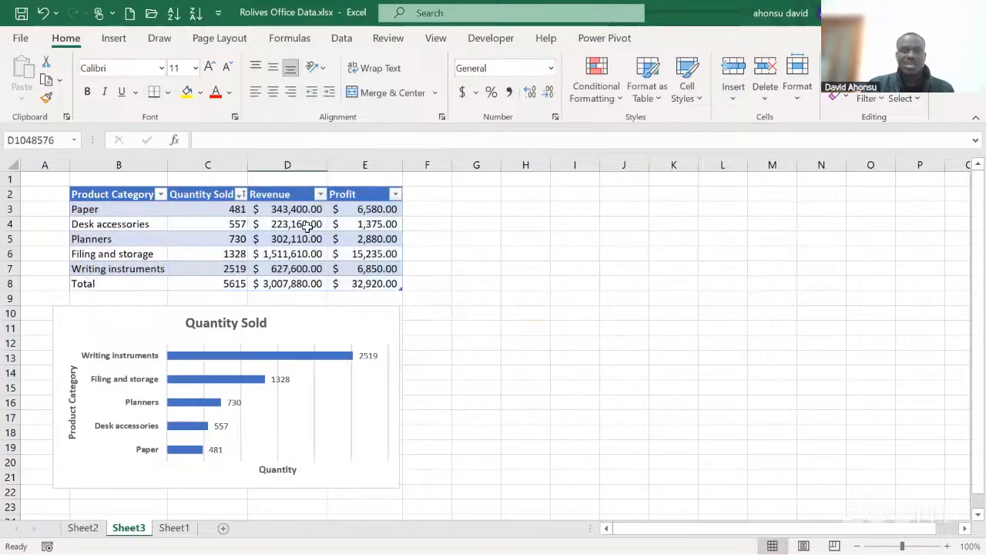
pyautogui.click(115, 185)
pyautogui.click(115, 194)
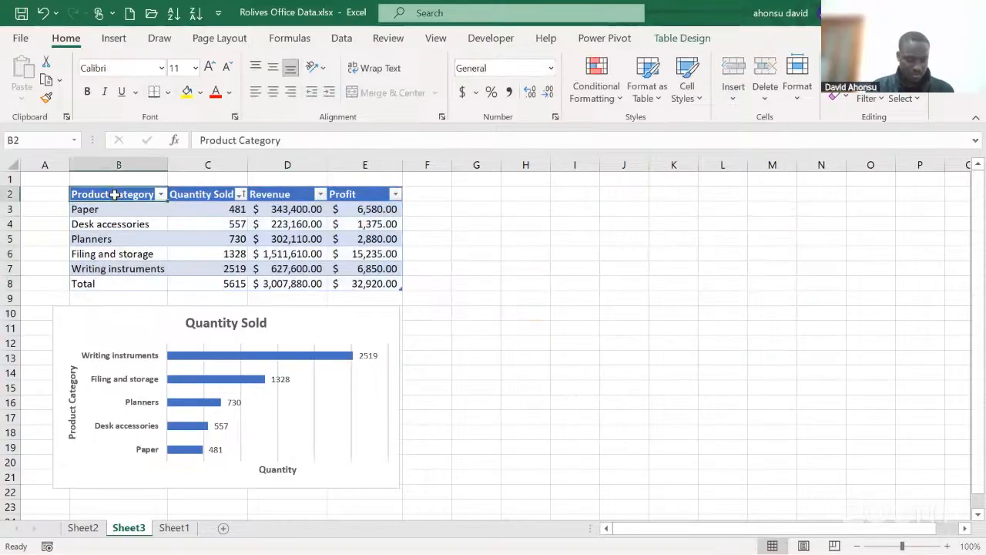
pyautogui.hotkey('shift', 'Down')
pyautogui.hotkey('shift', 'Down')
pyautogui.hotkey('shift', 'Down')
pyautogui.hotkey('shift', 'Down')
pyautogui.hotkey('shift', 'Down')
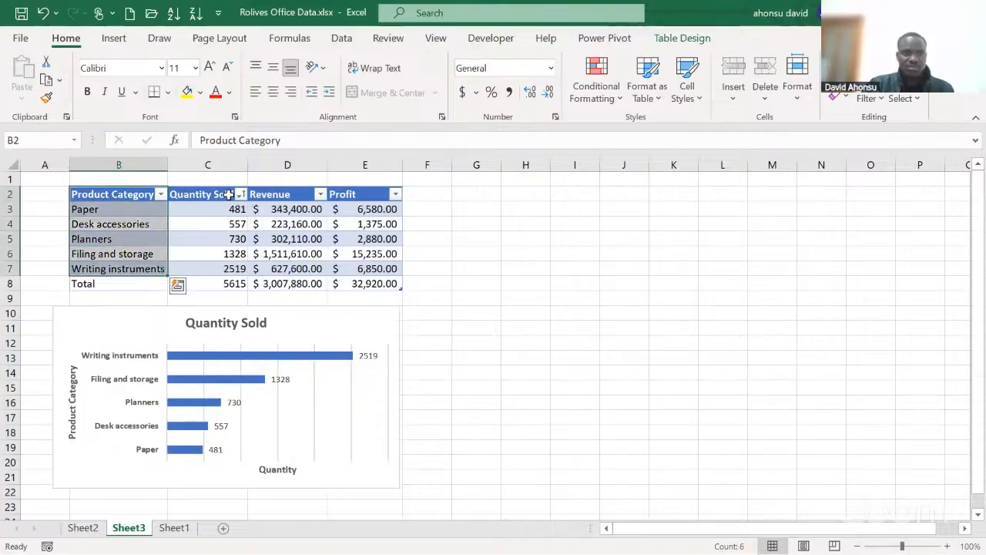
pyautogui.click(213, 223)
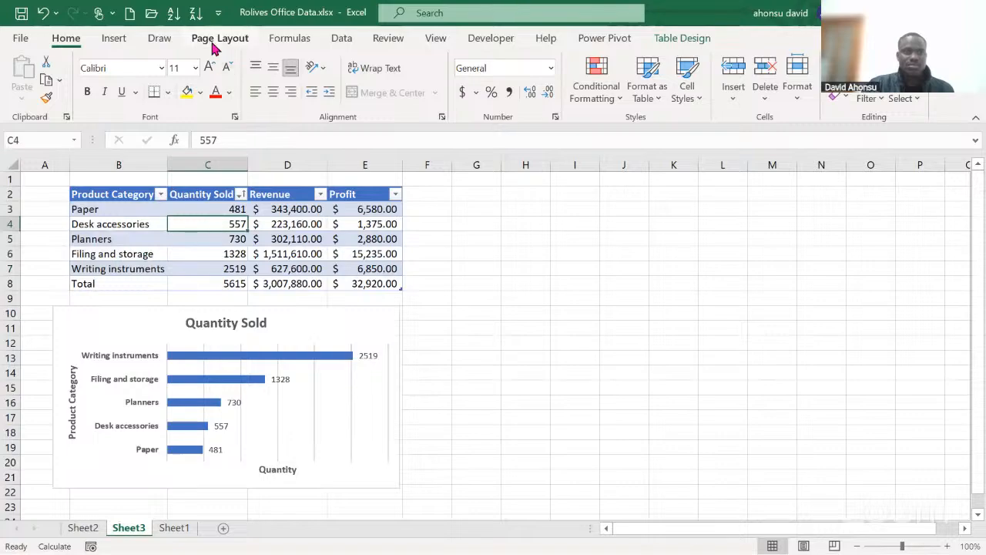
pyautogui.click(132, 199)
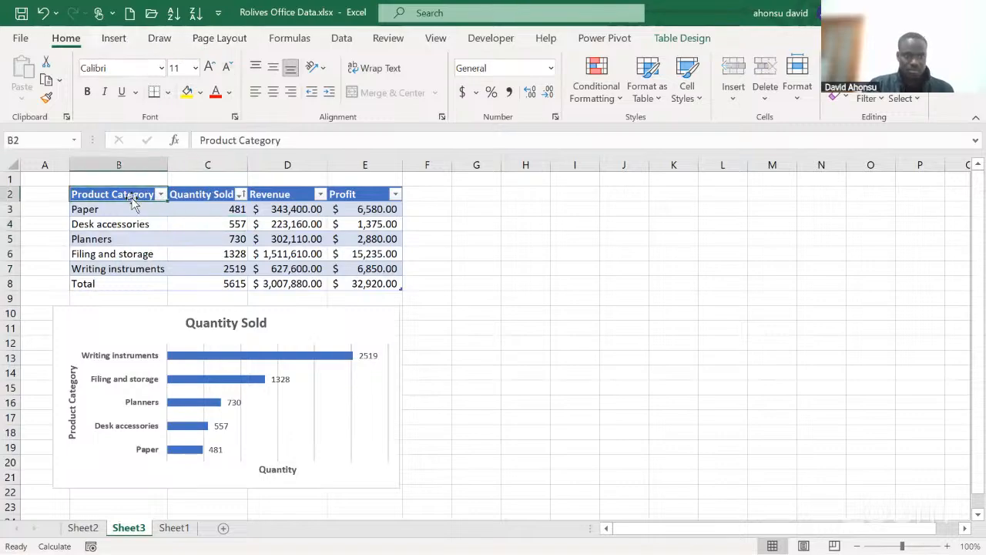
pyautogui.moveTo(132, 199); pyautogui.dragTo(131, 268)
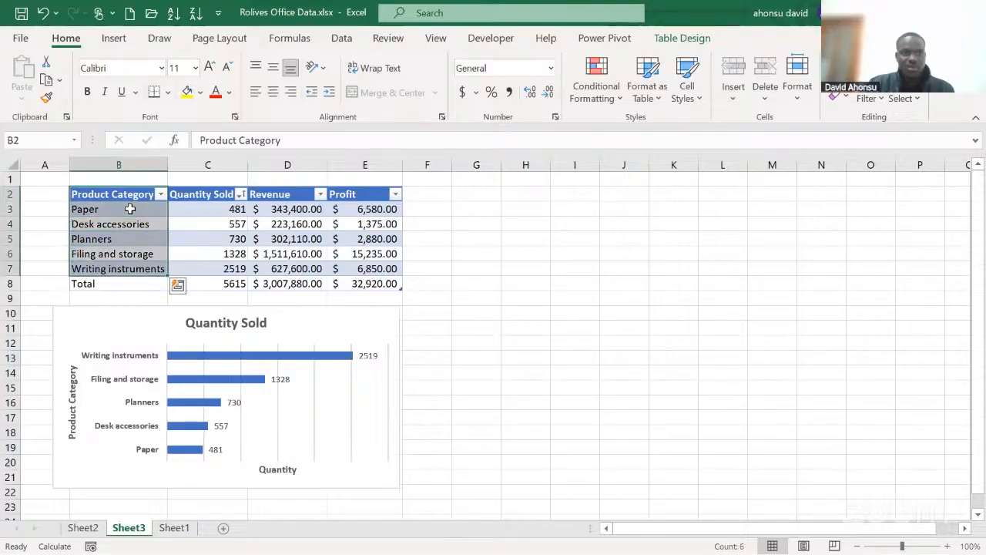
pyautogui.keyDown('shift'); pyautogui.click(260, 193); pyautogui.keyUp('shift')
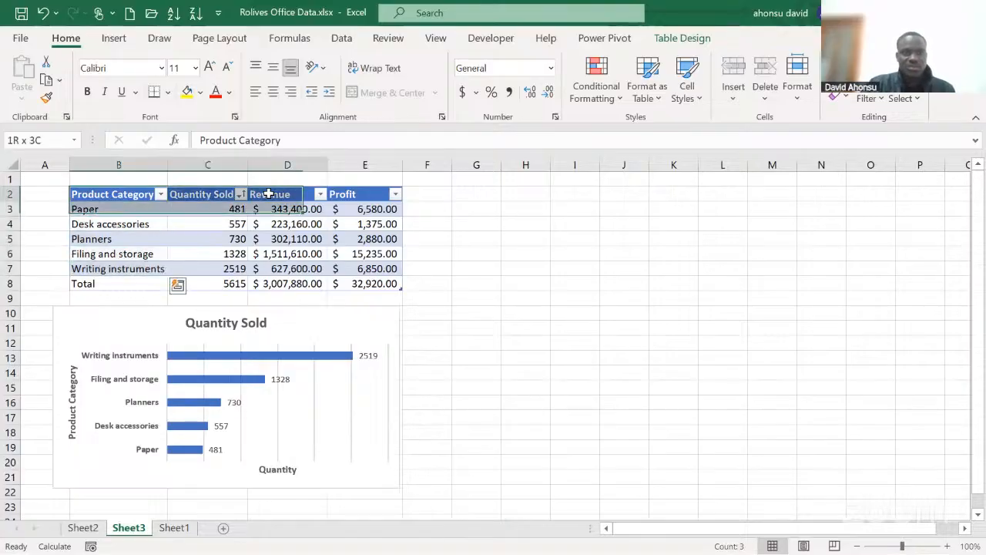
# Select the Product Category cells and, as additional selections, the Revenue cells, each from the header down to the Writing instruments row
pyautogui.click(136, 195)
pyautogui.hotkey('shift', 'Down')
pyautogui.hotkey('shift', 'Down')
pyautogui.hotkey('shift', 'Down')
pyautogui.hotkey('shift', 'Down')
pyautogui.hotkey('shift', 'Down')
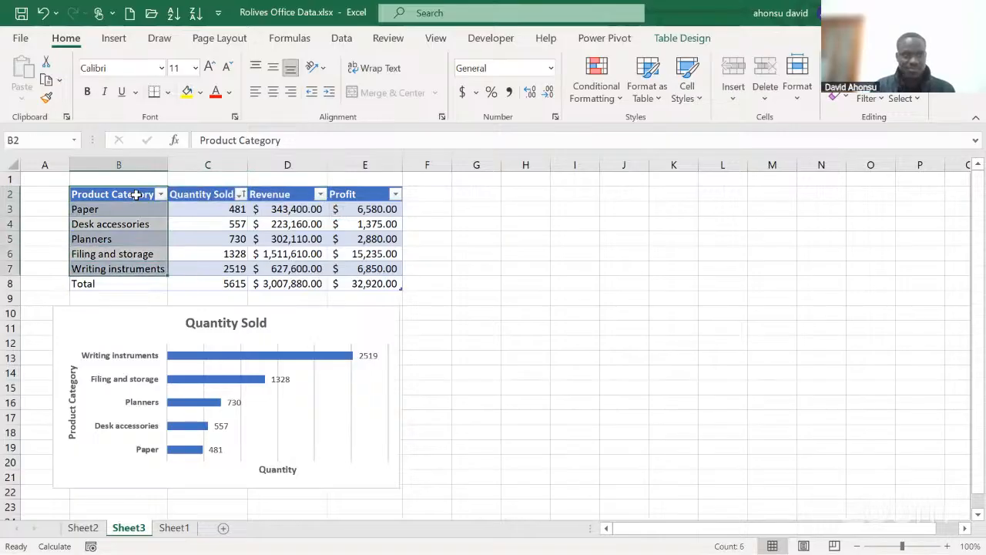
pyautogui.keyDown('ctrl'); pyautogui.click(283, 196); pyautogui.keyUp('ctrl')
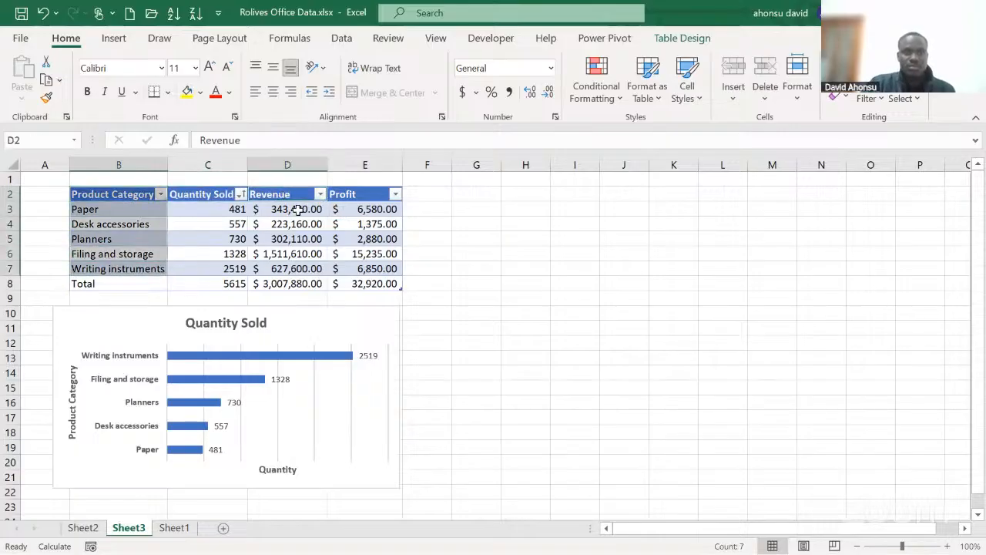
pyautogui.keyDown('ctrl'); pyautogui.click(300, 210); pyautogui.keyUp('ctrl')
pyautogui.keyDown('ctrl'); pyautogui.click(299, 225); pyautogui.keyUp('ctrl')
pyautogui.keyDown('ctrl'); pyautogui.click(299, 240); pyautogui.keyUp('ctrl')
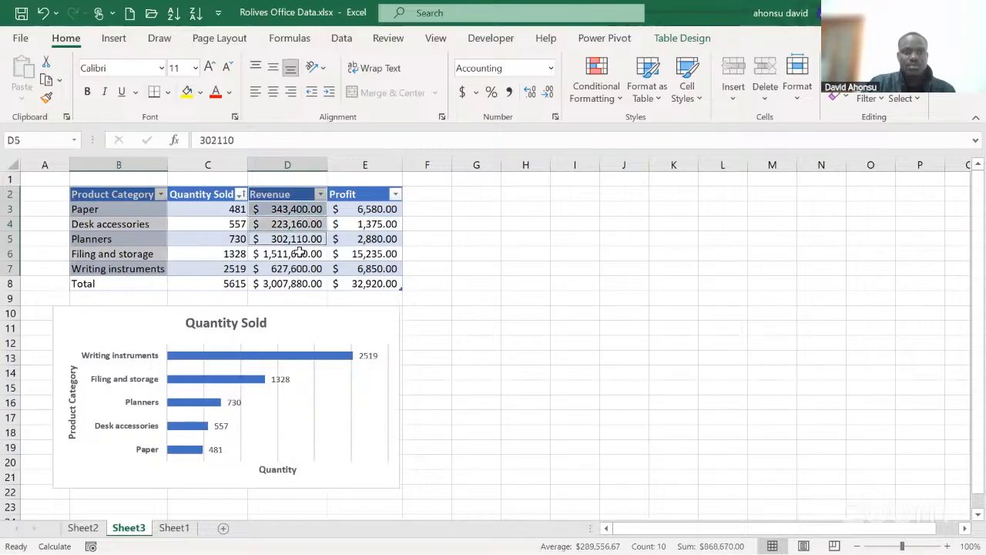
pyautogui.keyDown('ctrl'); pyautogui.click(299, 254); pyautogui.keyUp('ctrl')
pyautogui.keyDown('ctrl'); pyautogui.click(299, 268); pyautogui.keyUp('ctrl')
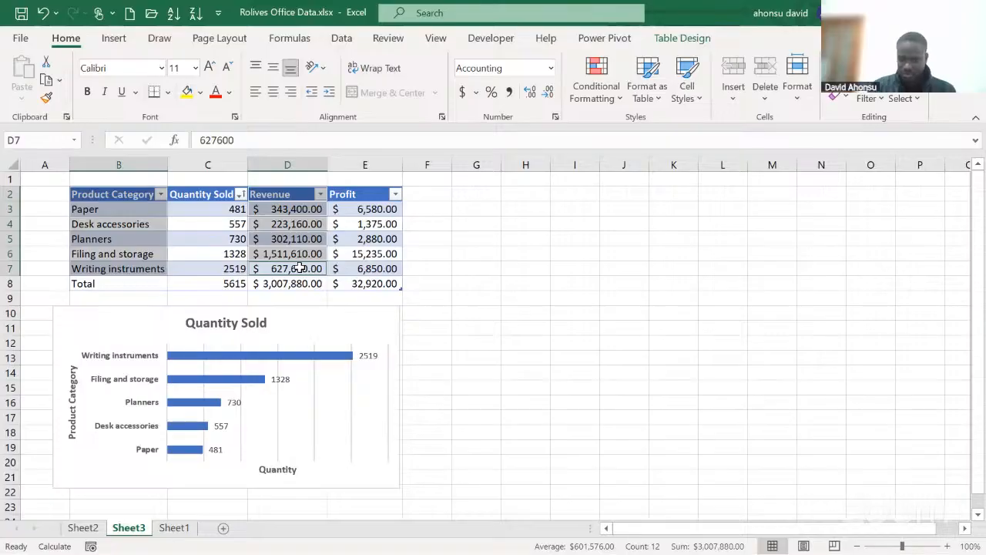
# Try to chart the non-adjacent Product Category and Revenue selection with a Clustered Column chart and with Quick Analysis
pyautogui.click(115, 39)
pyautogui.click(343, 71)
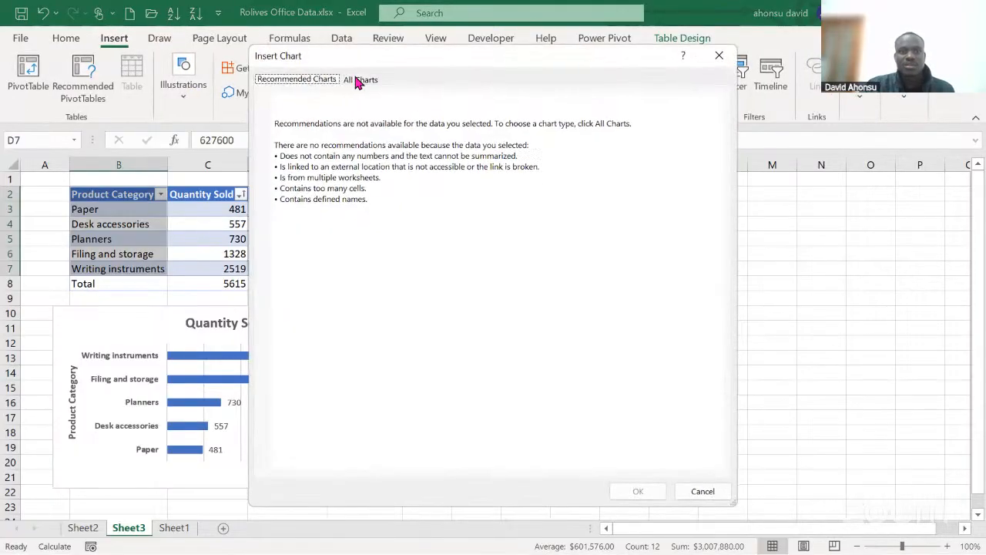
pyautogui.click(360, 79)
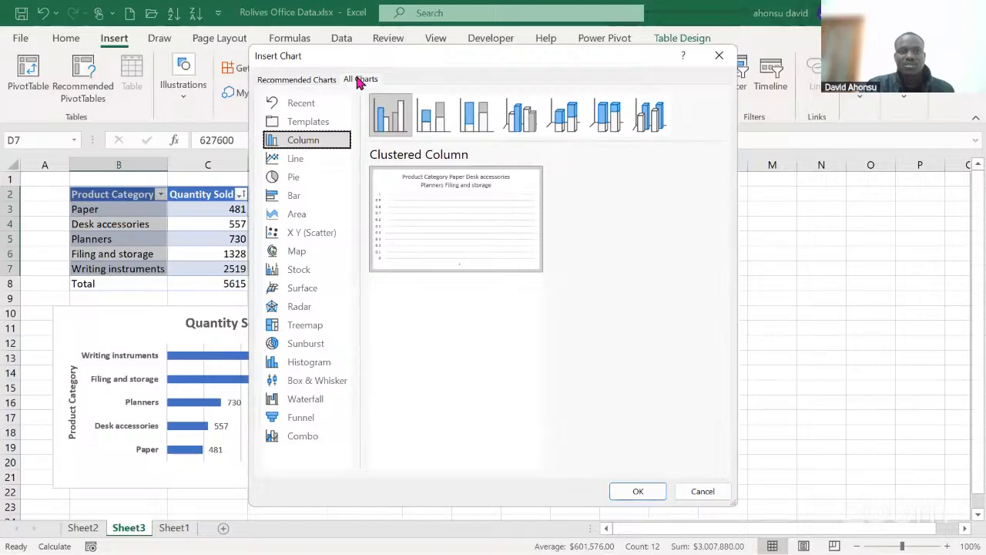
pyautogui.click(719, 56)
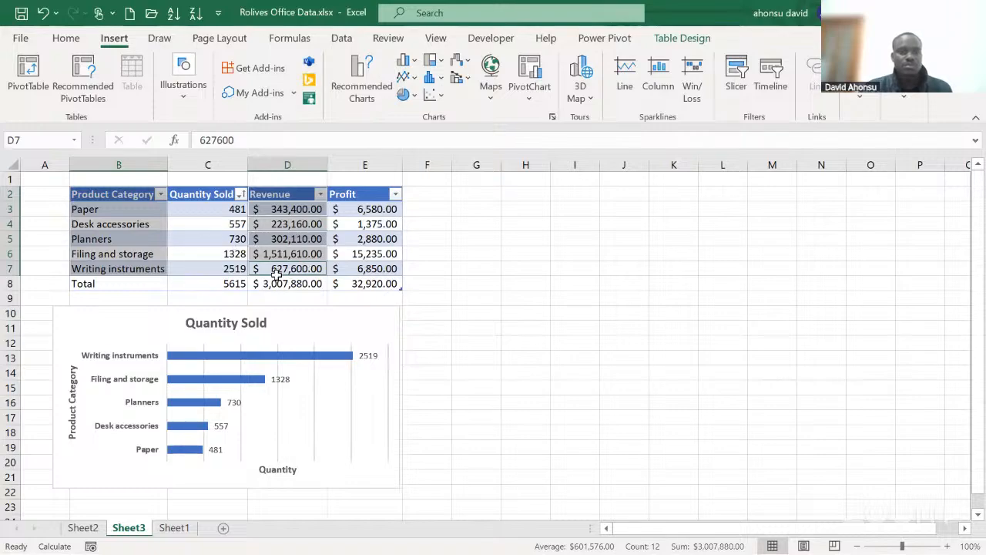
pyautogui.hotkey('ctrl', 'q')
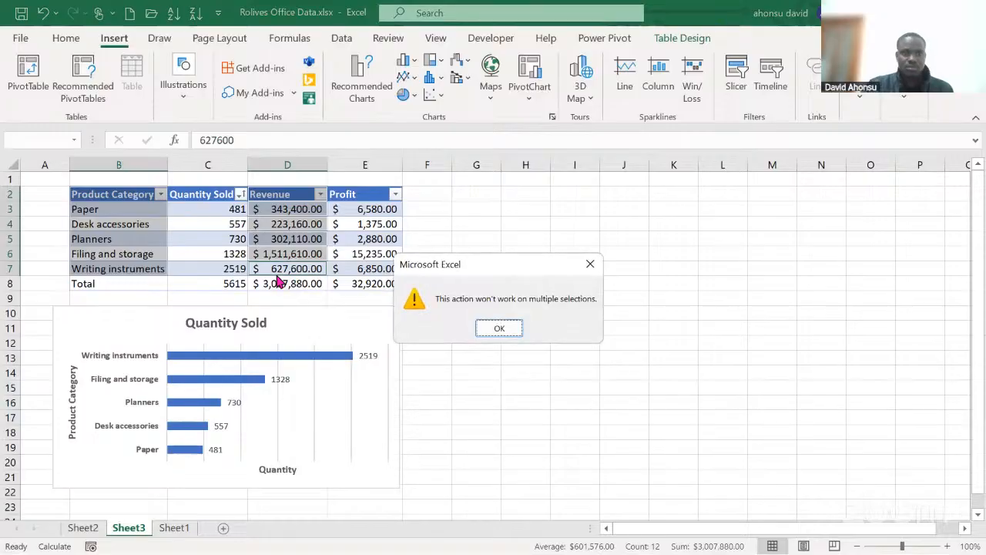
pyautogui.click(590, 264)
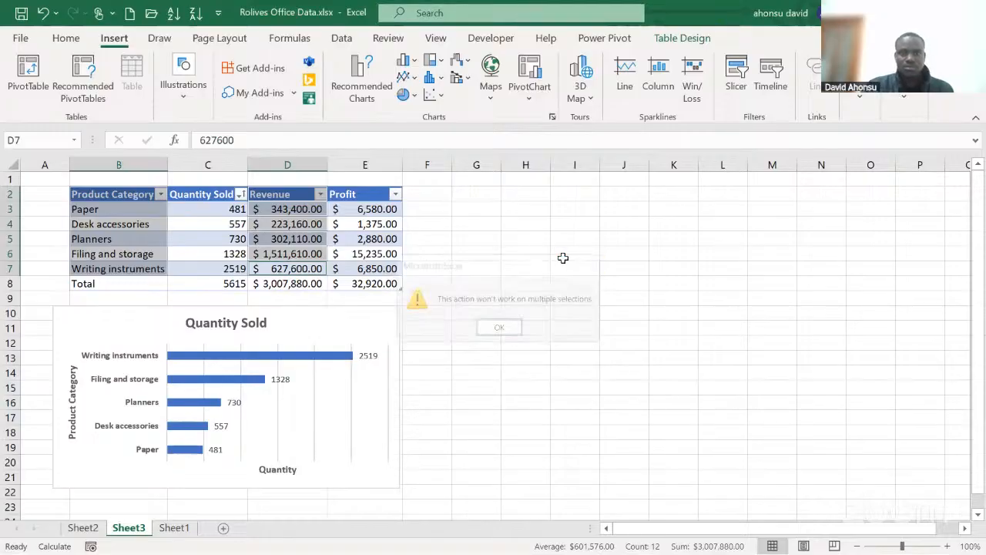
# Move the Quantity Sold chart away from below the table to around columns H to N, rows 7 to 18
pyautogui.click(139, 194)
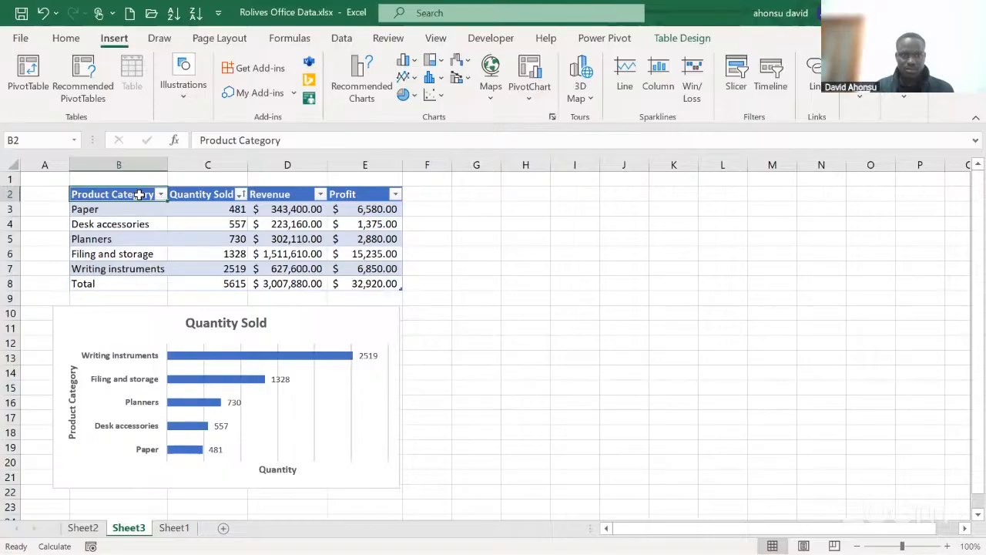
pyautogui.moveTo(282, 321); pyautogui.dragTo(729, 271)
pyautogui.click(247, 372)
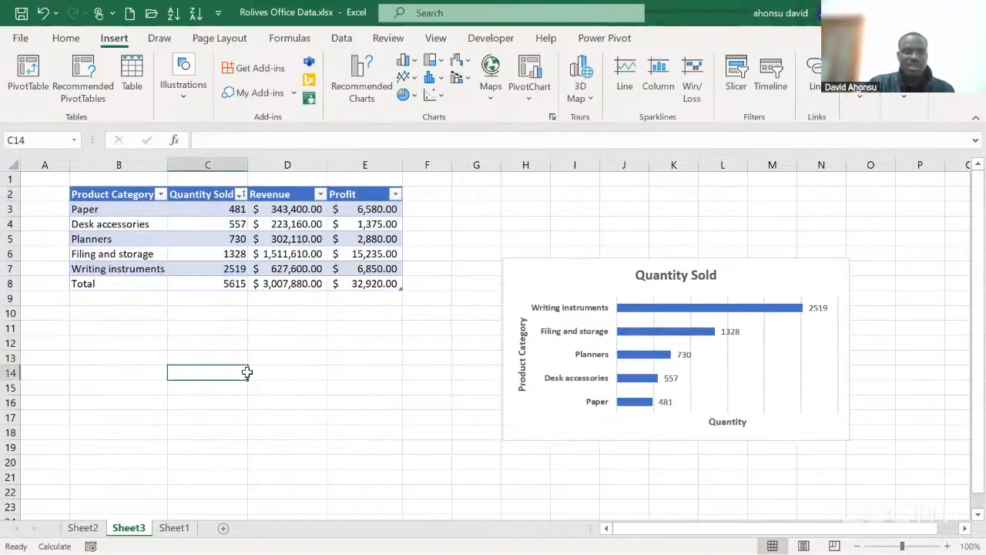
# Hide column C, which holds Quantity Sold
pyautogui.click(236, 163)
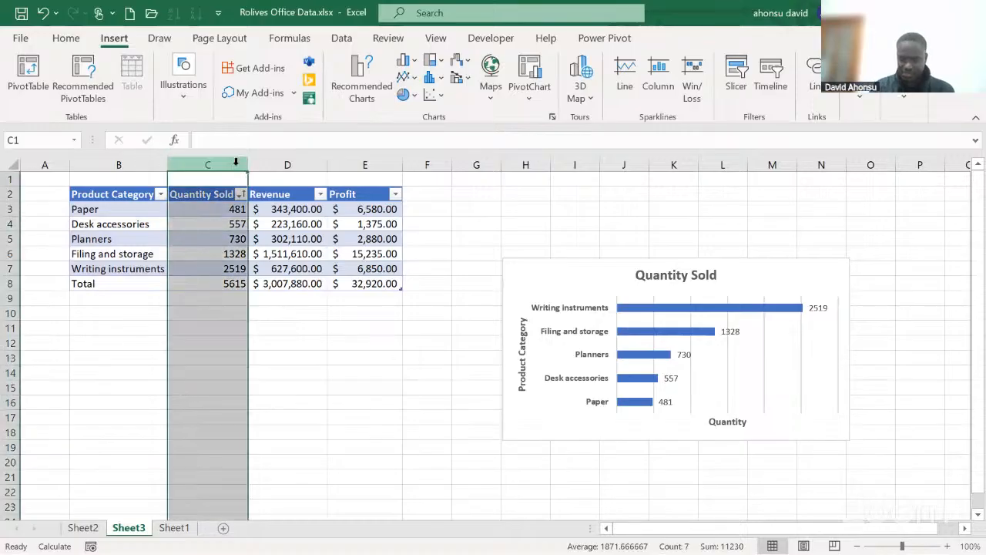
pyautogui.rightClick(235, 163)
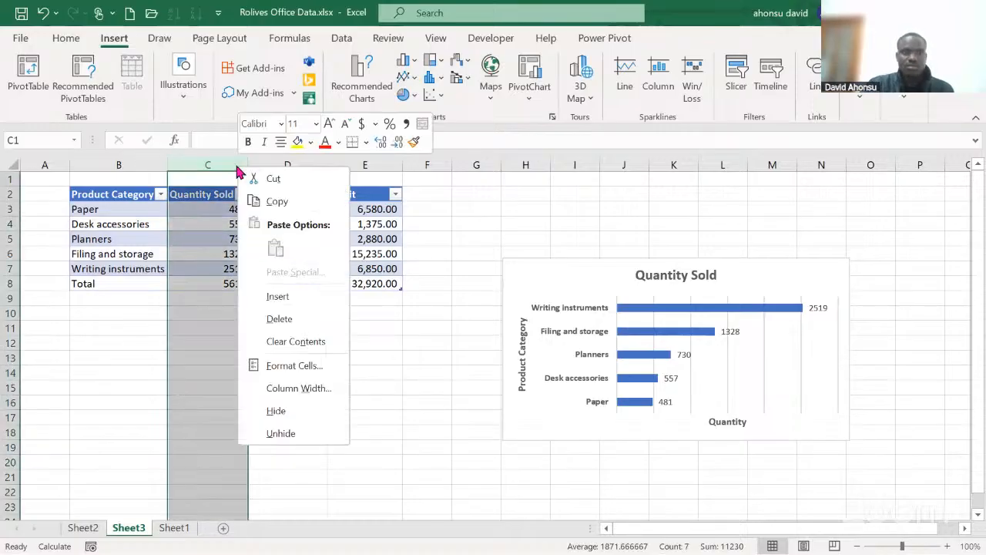
pyautogui.click(284, 410)
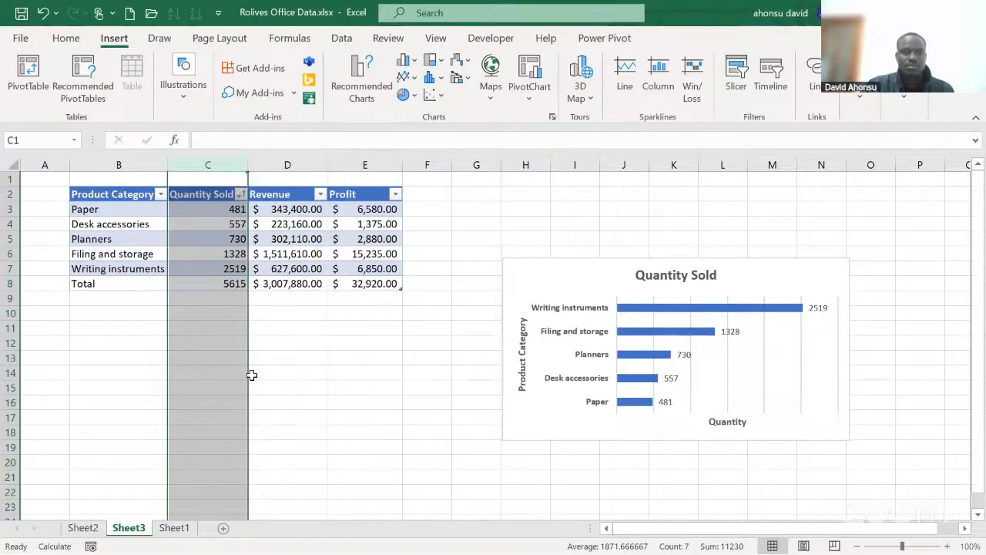
# Insert the recommended Clustered Bar chart of Product Category and Revenue, excluding the Total row, and place it below the table from row 10
pyautogui.click(110, 192)
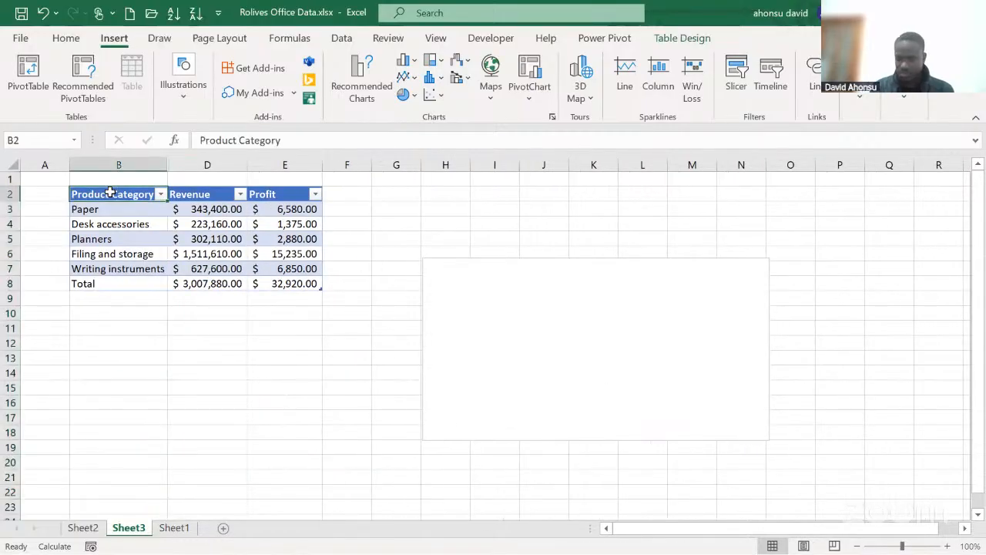
pyautogui.hotkey('shift', 'Right')
pyautogui.hotkey('shift', 'Down')
pyautogui.hotkey('shift', 'Down')
pyautogui.hotkey('shift', 'Down')
pyautogui.hotkey('shift', 'Down')
pyautogui.hotkey('shift', 'Down')
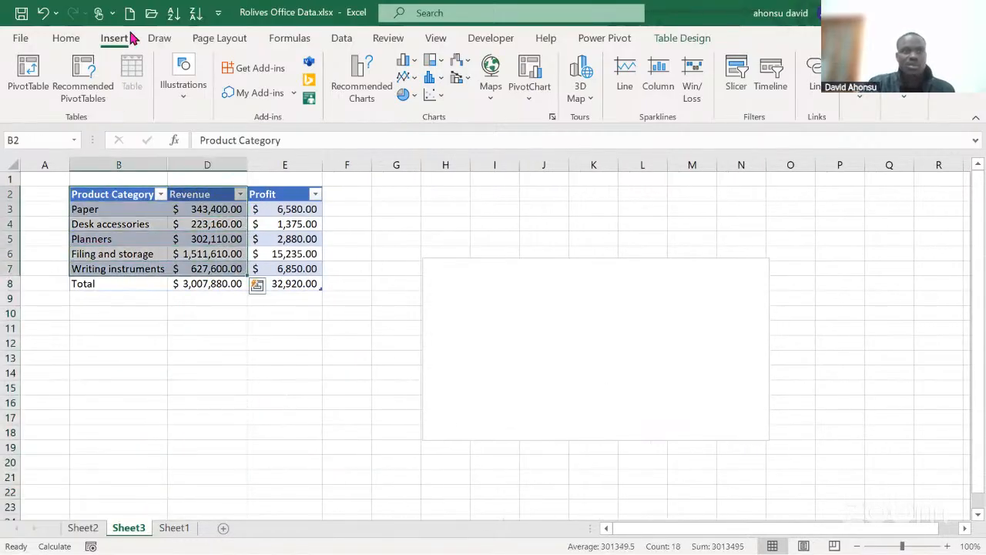
pyautogui.click(348, 84)
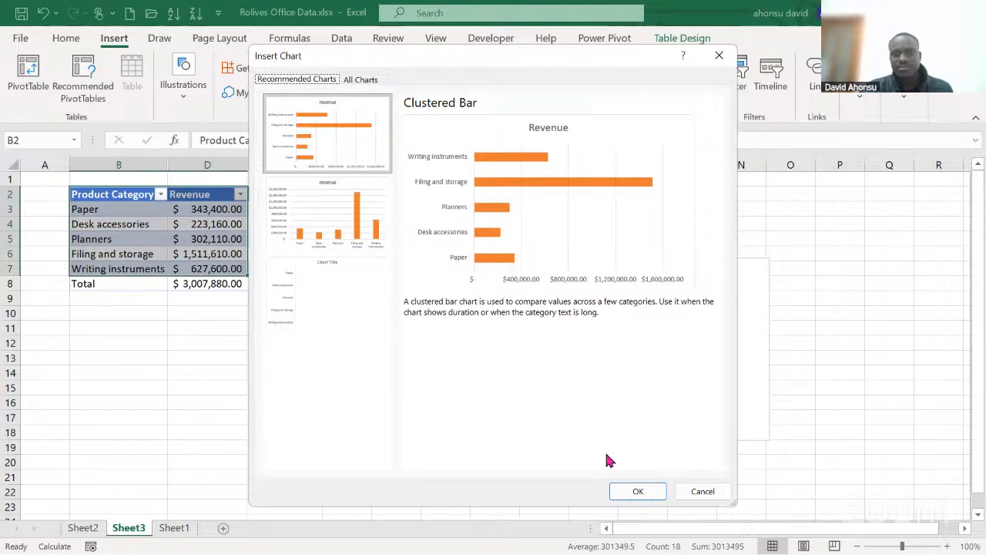
pyautogui.click(634, 491)
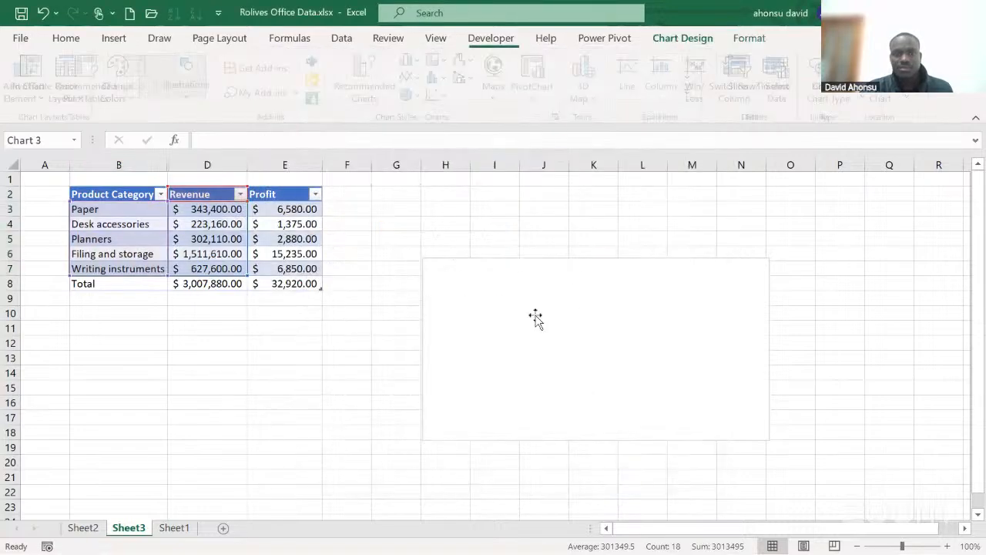
pyautogui.moveTo(568, 261); pyautogui.dragTo(418, 338)
# Unhide the Quantity Sold column between columns B and D
pyautogui.click(667, 328)
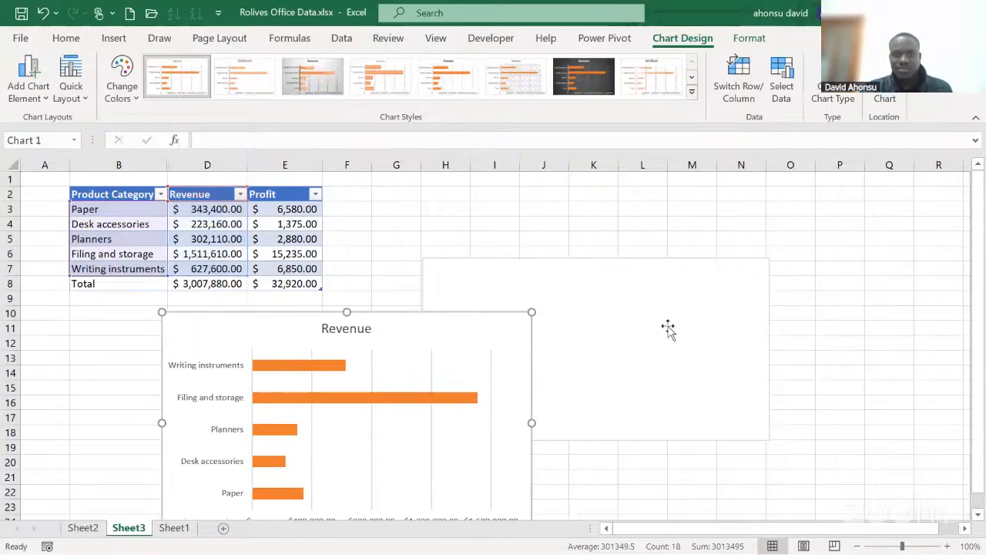
pyautogui.doubleClick(169, 164)
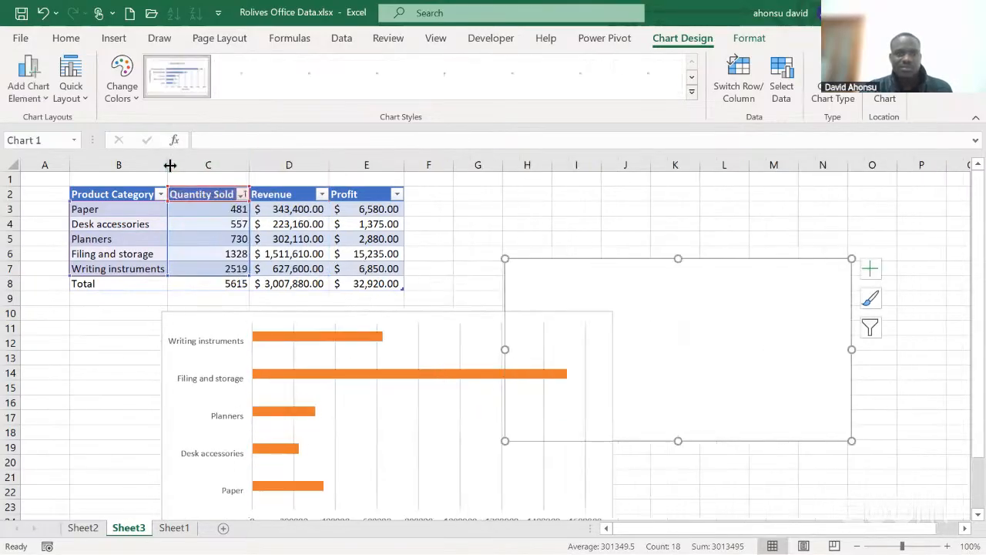
# Try to reposition the revenue bar chart and undo the shift of its plot area
pyautogui.click(446, 322)
pyautogui.moveTo(387, 259); pyautogui.dragTo(387, 260)
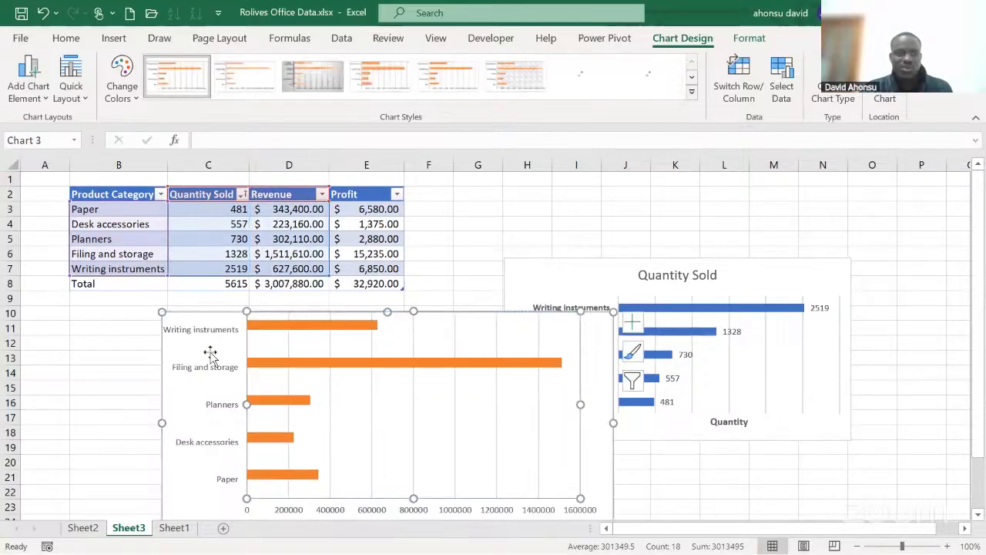
pyautogui.moveTo(192, 408); pyautogui.dragTo(138, 391)
pyautogui.hotkey('ctrl', 'z')
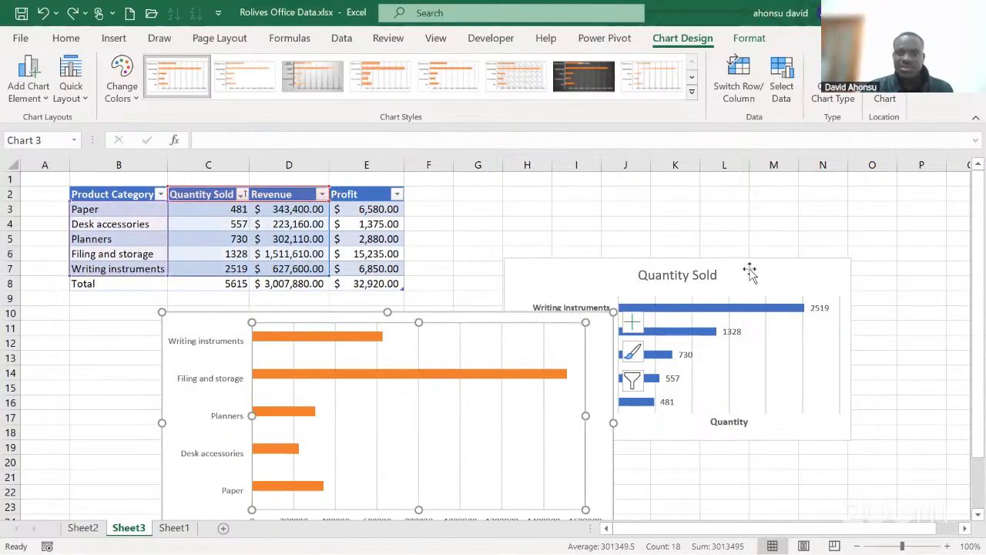
# Move the Quantity Sold chart clear of the revenue bar chart, starting at column K around rows 12 to 23
pyautogui.moveTo(802, 271); pyautogui.dragTo(951, 346)
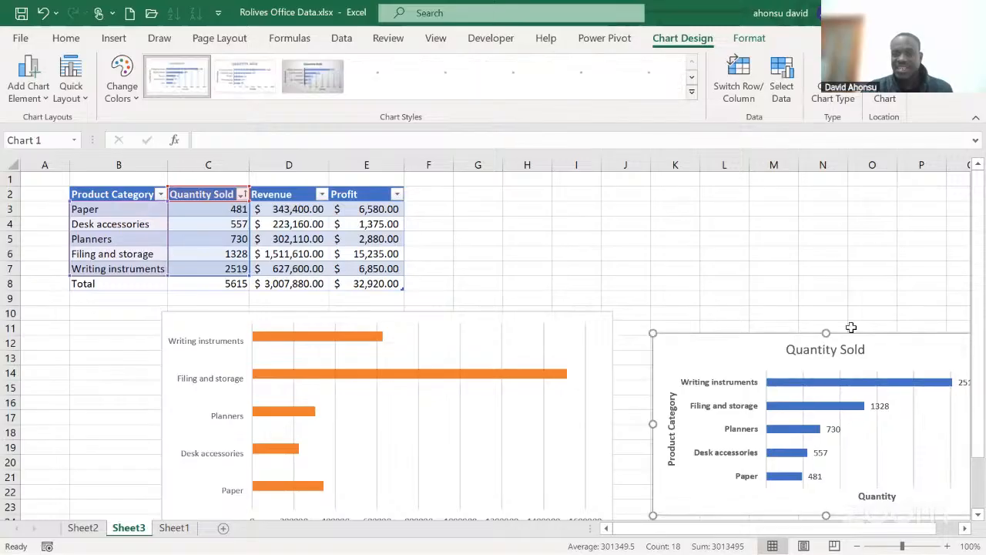
# Add axis titles, a chart title and data labels to the revenue bar chart and move it up to start around cell E3
pyautogui.click(603, 337)
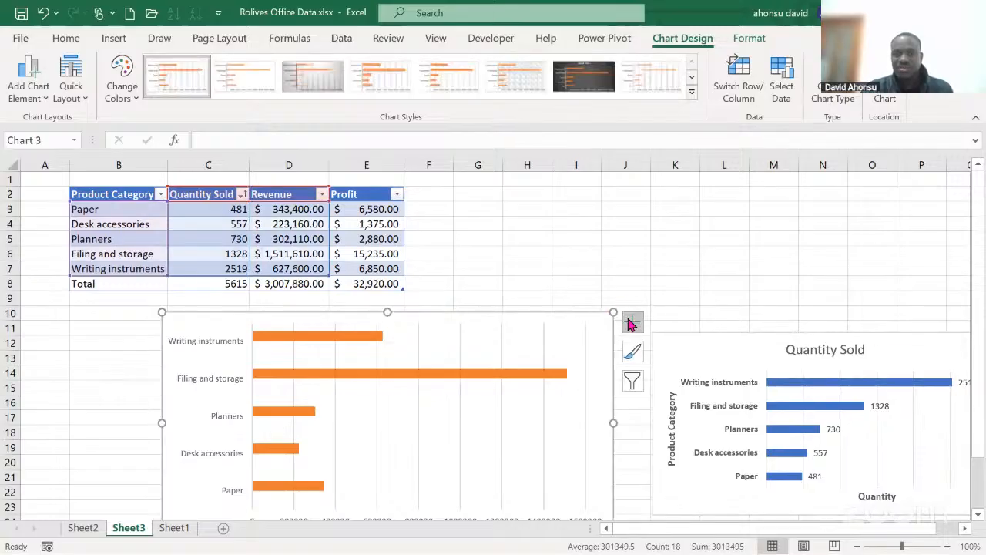
pyautogui.click(632, 322)
pyautogui.click(666, 362)
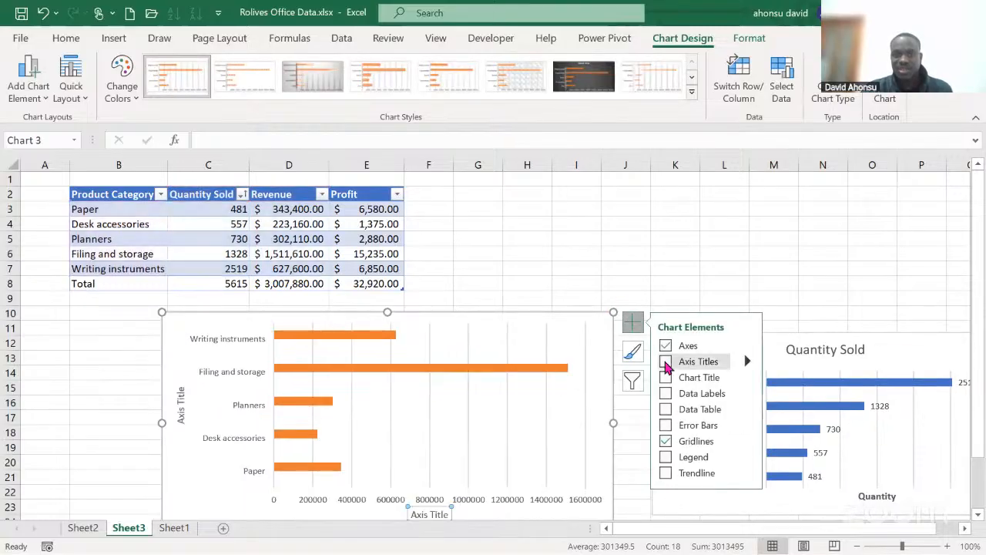
pyautogui.click(665, 378)
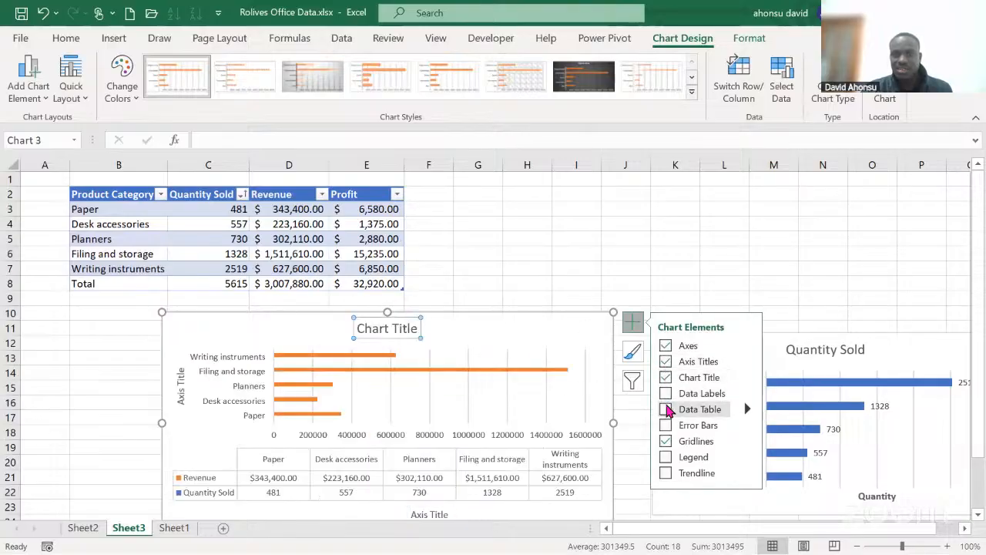
pyautogui.click(665, 394)
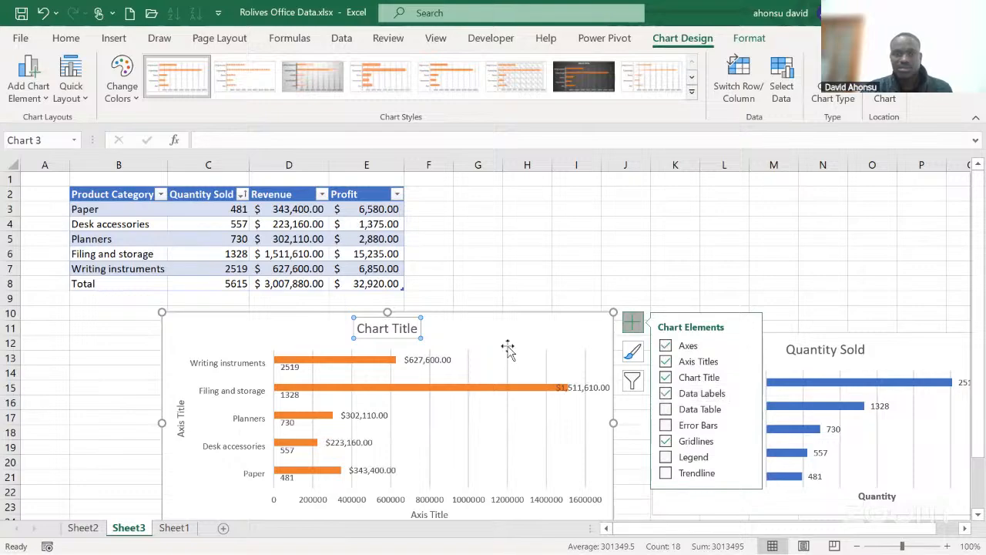
pyautogui.moveTo(504, 321); pyautogui.dragTo(689, 214)
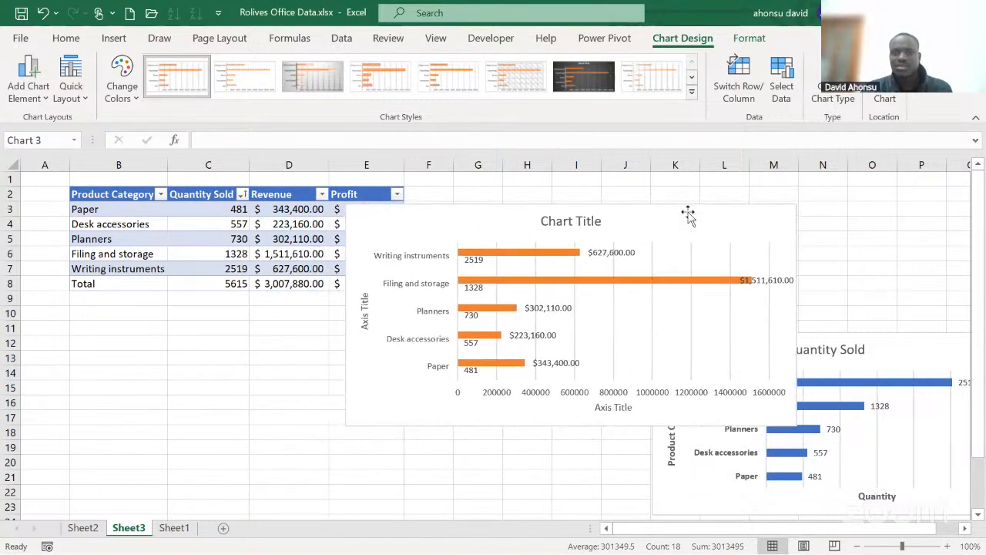
# Replace the revenue bar chart's placeholder title with "Revenue"
pyautogui.click(594, 220)
pyautogui.doubleClick(594, 220)
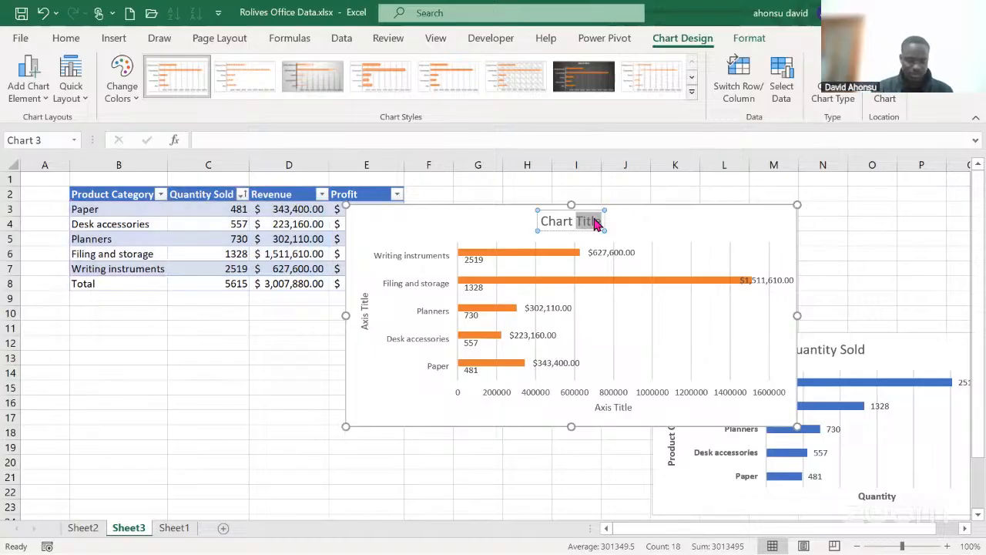
pyautogui.press('BackSpace')
pyautogui.press('BackSpace')
pyautogui.press('BackSpace')
pyautogui.press('BackSpace')
pyautogui.press('BackSpace')
pyautogui.press('BackSpace')
pyautogui.press('BackSpace')
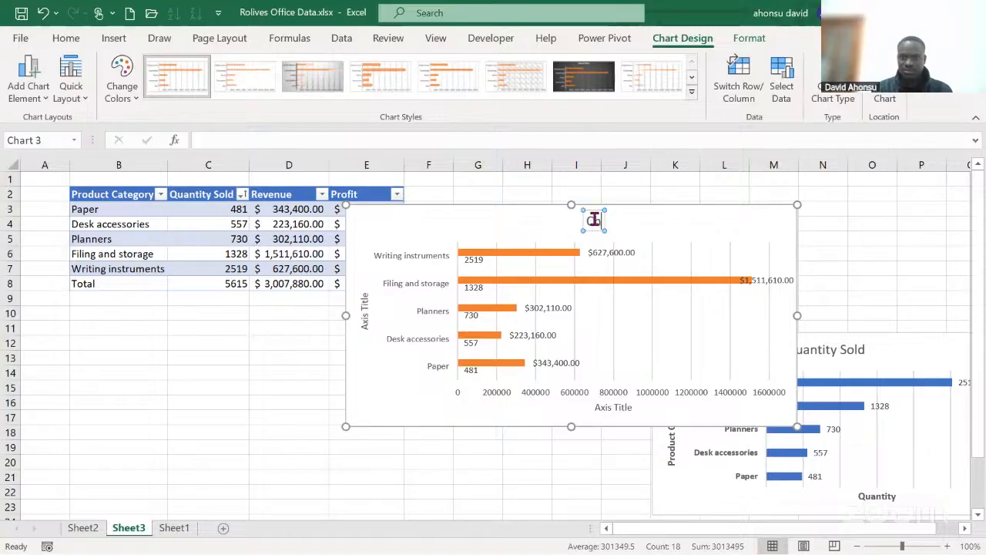
pyautogui.write('Revenue')
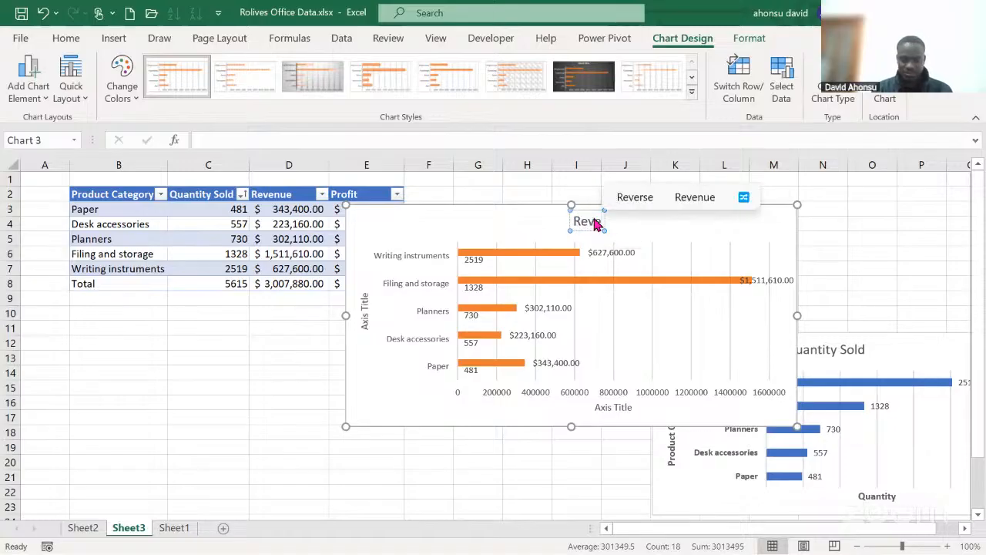
# Rename the revenue chart's vertical axis title to "Product Category"
pyautogui.click(362, 313)
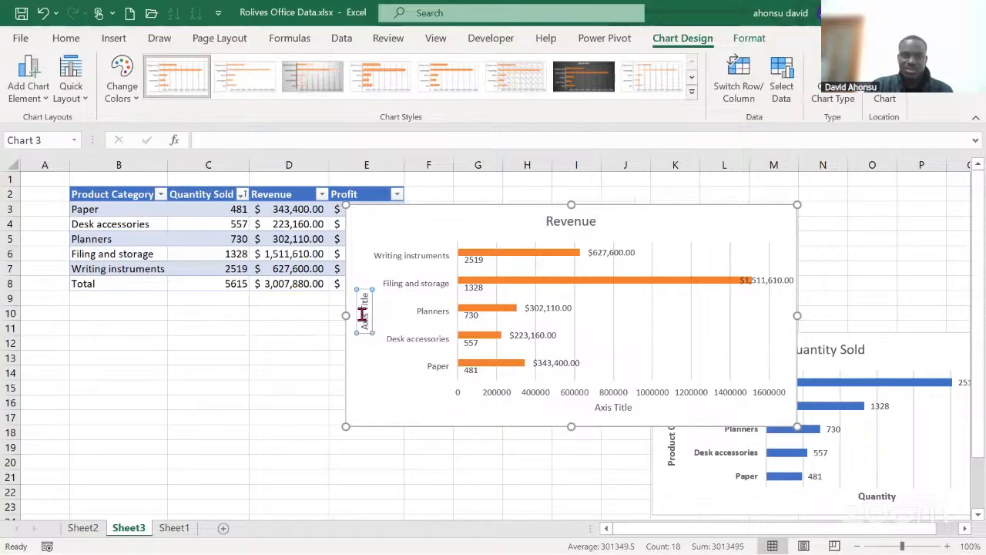
pyautogui.doubleClick(363, 316)
pyautogui.write('P')
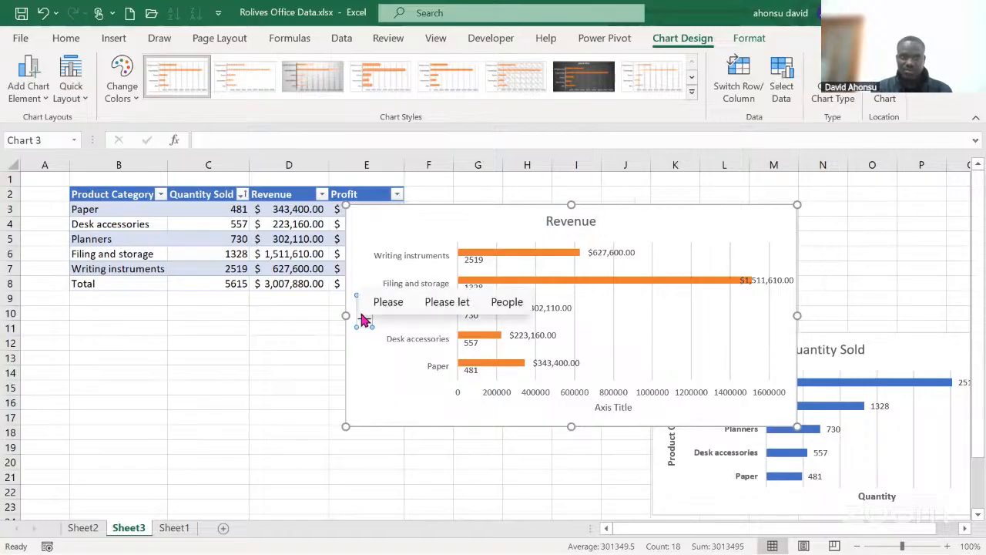
pyautogui.write('roduc')
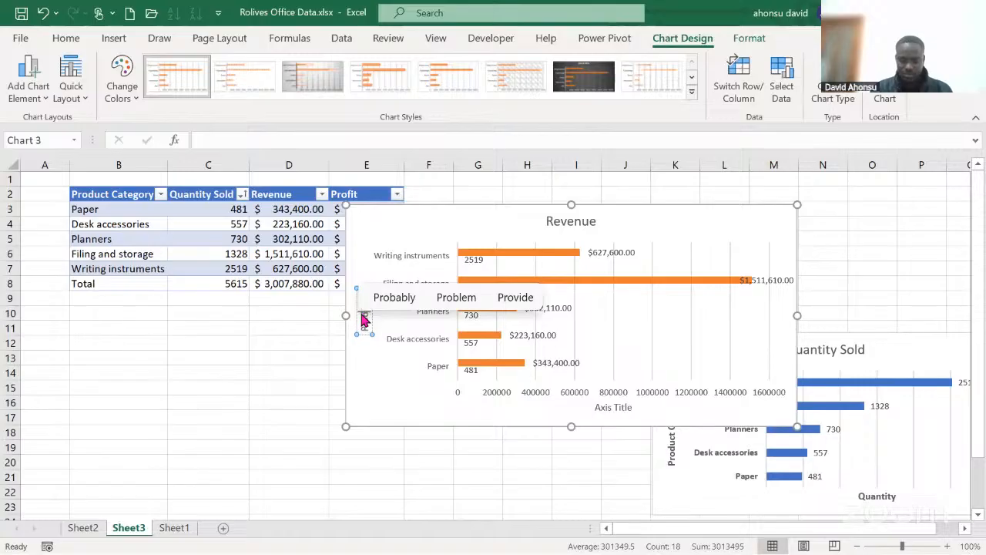
pyautogui.press('Delete')
pyautogui.press('Delete')
pyautogui.press('Delete')
pyautogui.press('Delete')
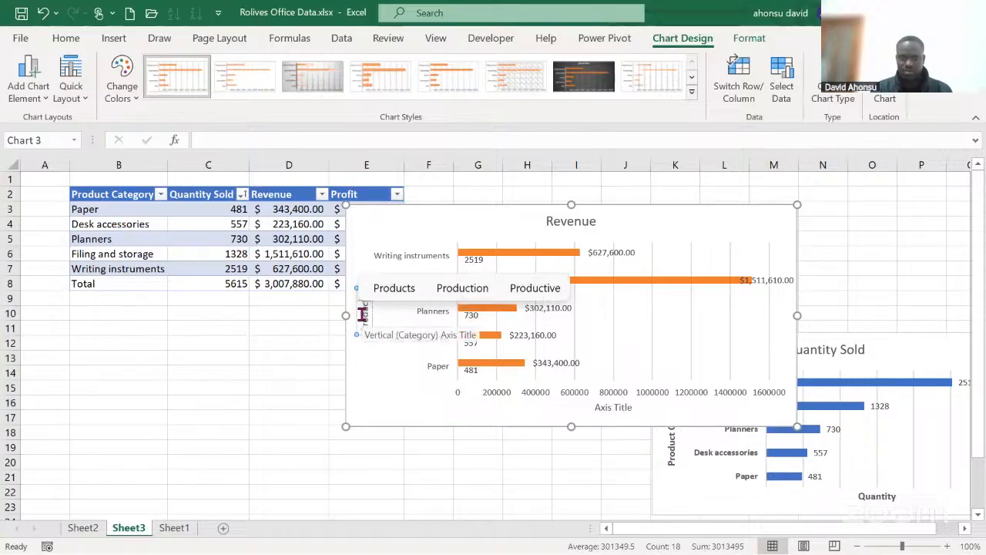
pyautogui.write('Cate')
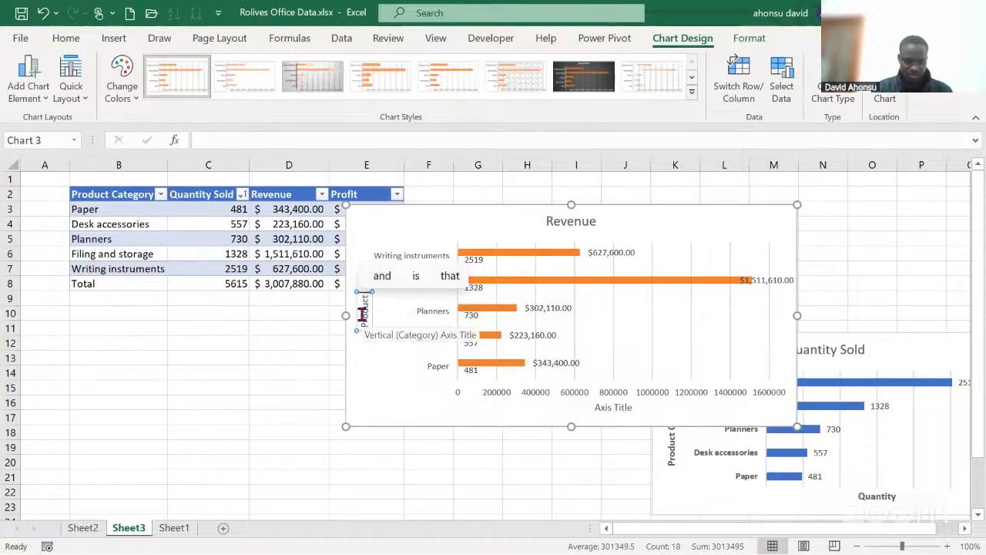
pyautogui.write('gory')
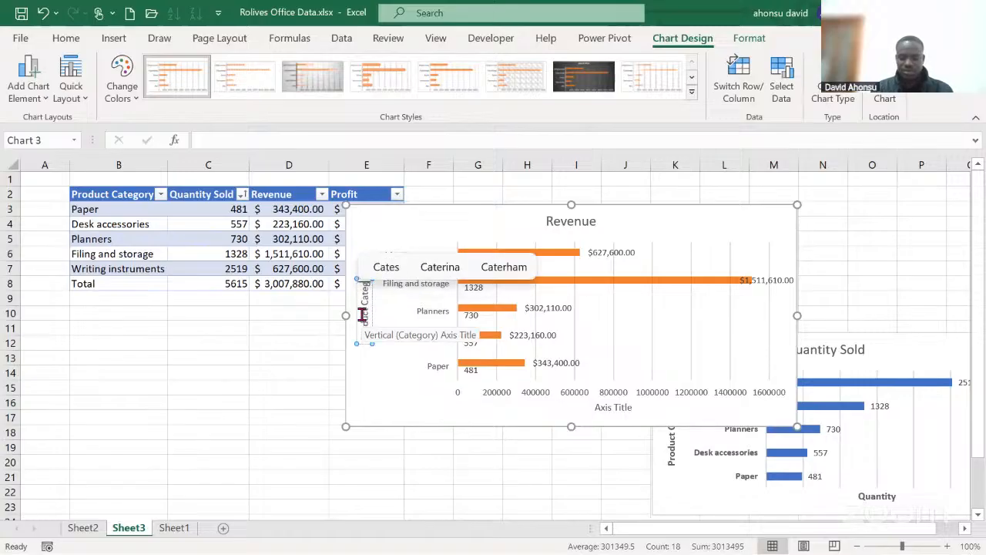
# Rename the revenue chart's horizontal axis title to "Revenue ($)"
pyautogui.click(611, 407)
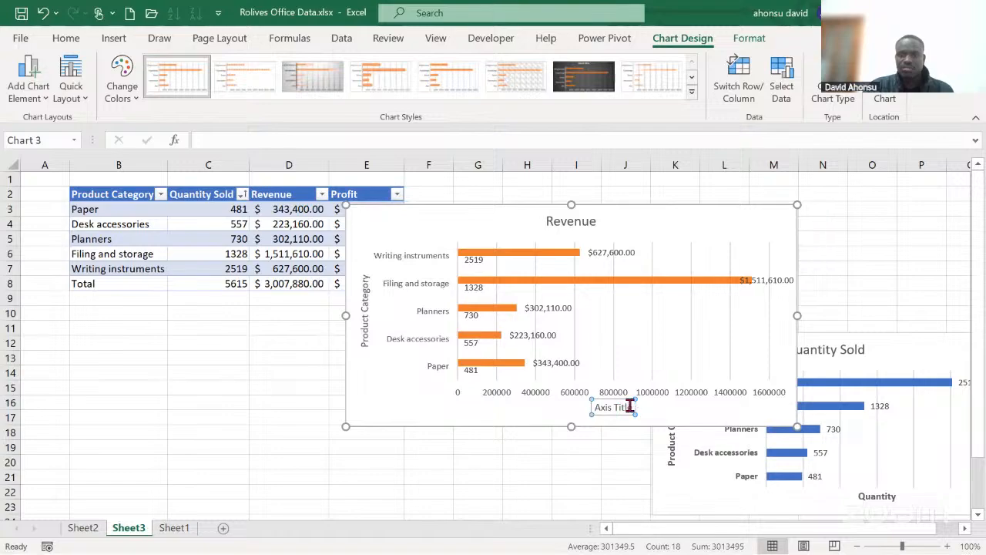
pyautogui.moveTo(629, 406); pyautogui.dragTo(607, 406)
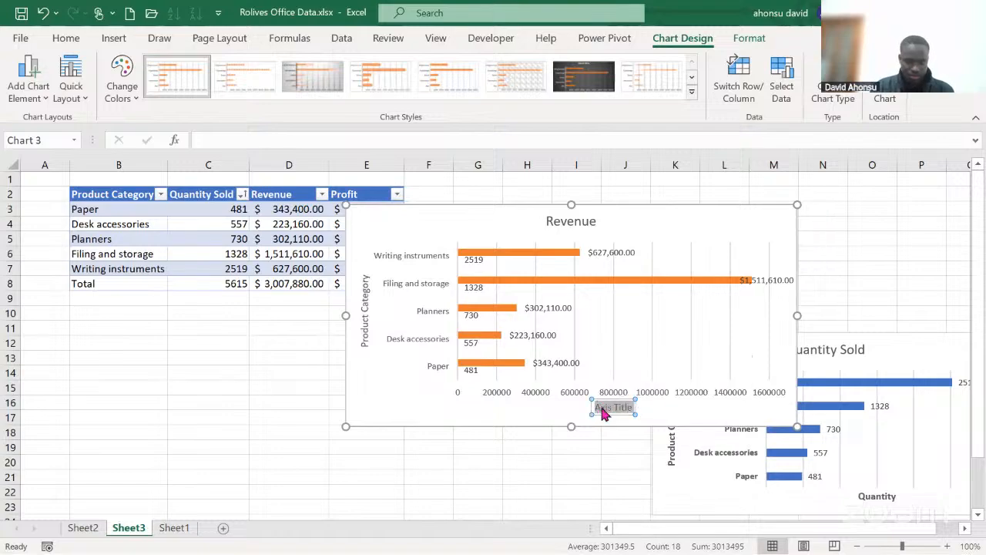
pyautogui.write('Reven')
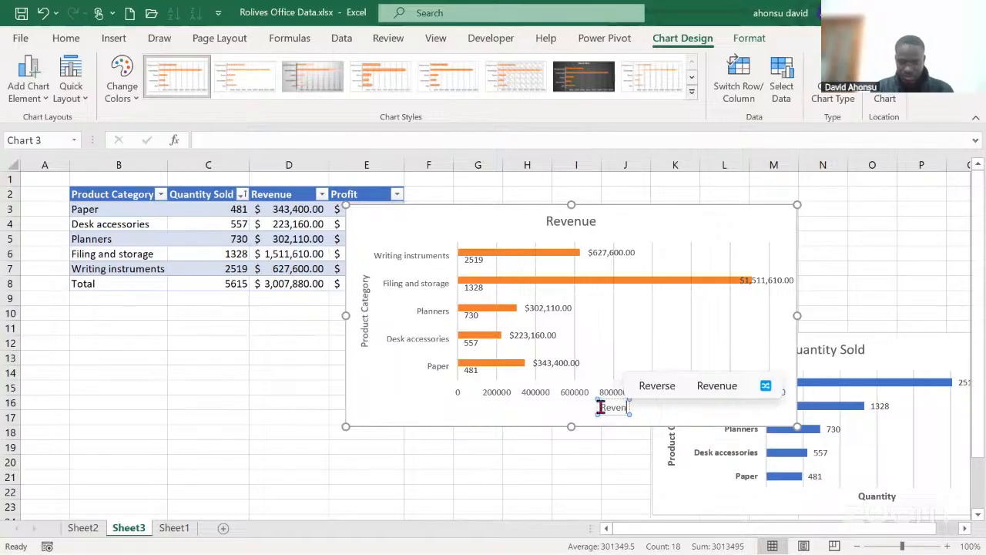
pyautogui.write('ue (')
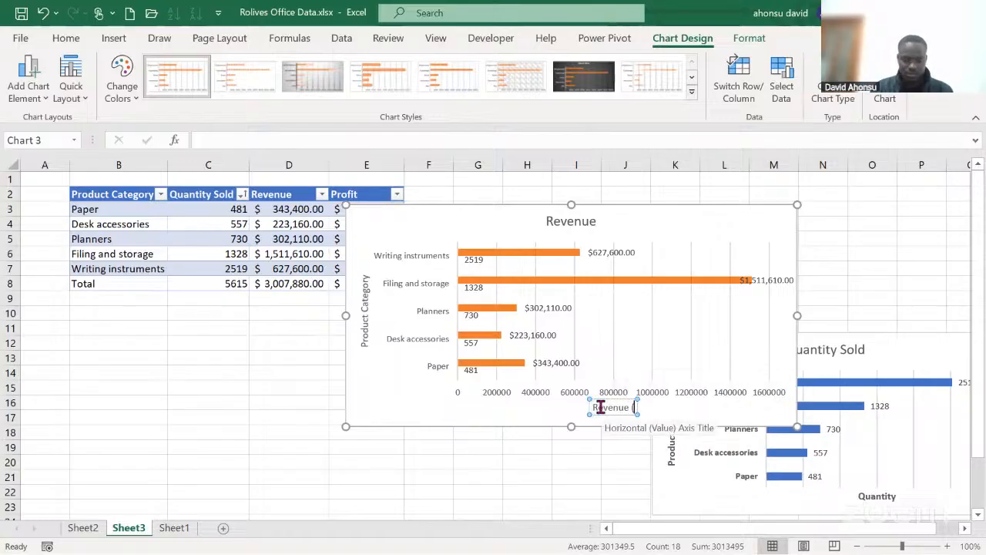
pyautogui.write('$)')
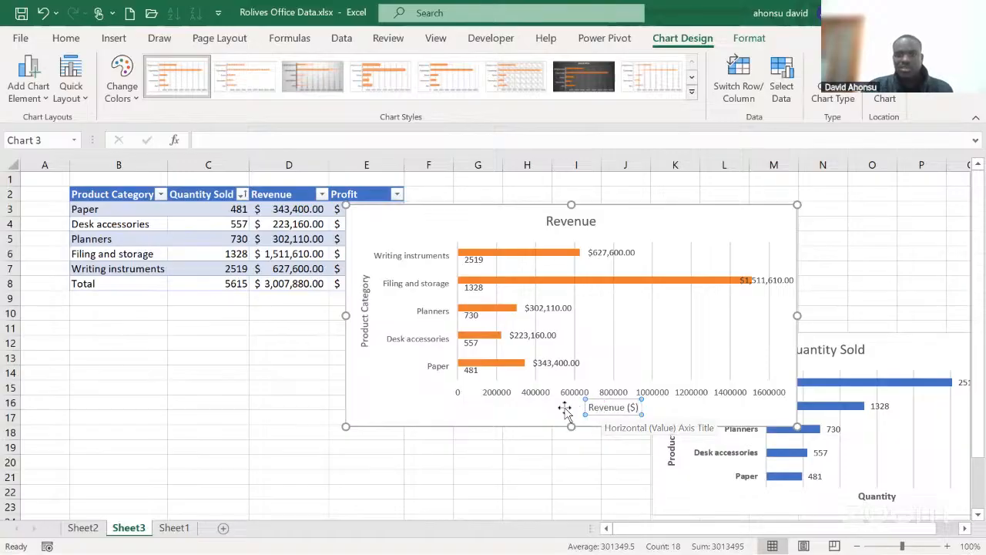
pyautogui.click(537, 416)
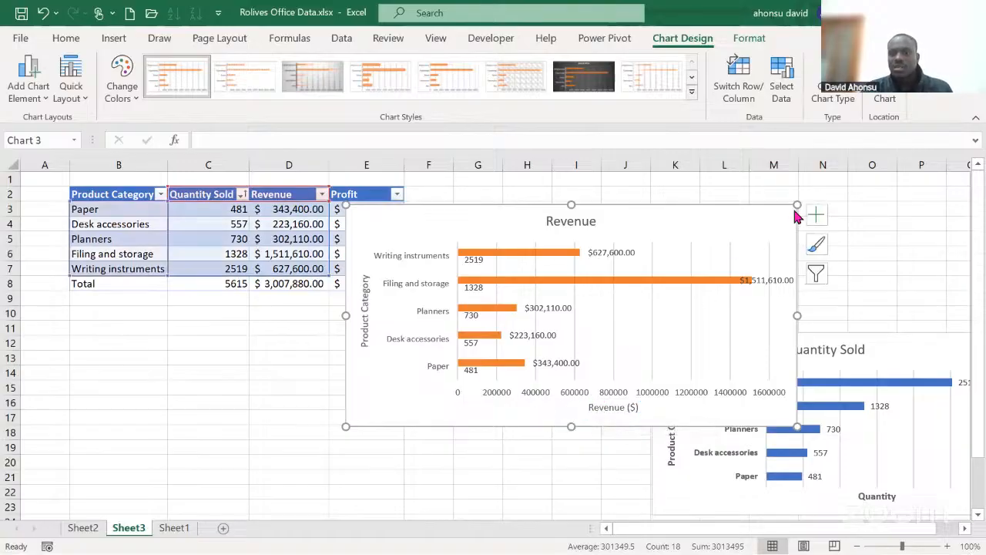
# Extend the revenue chart's title to read "Sales Revenue"
pyautogui.click(594, 221)
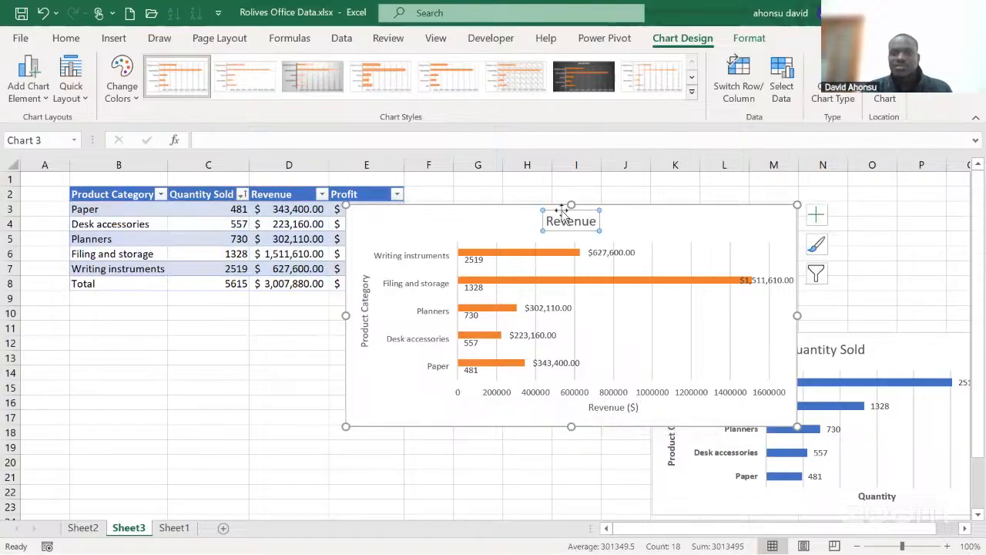
pyautogui.click(546, 219)
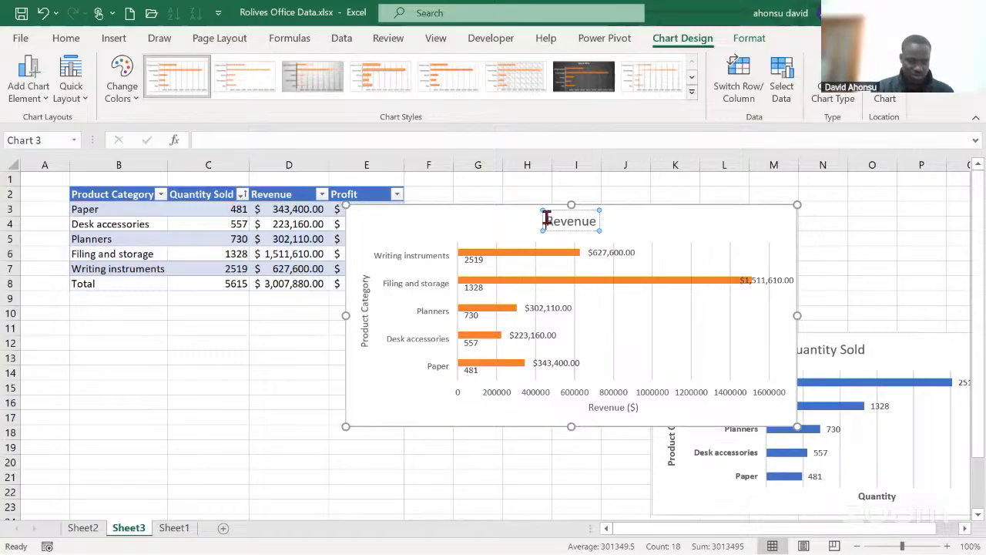
pyautogui.write('Sales')
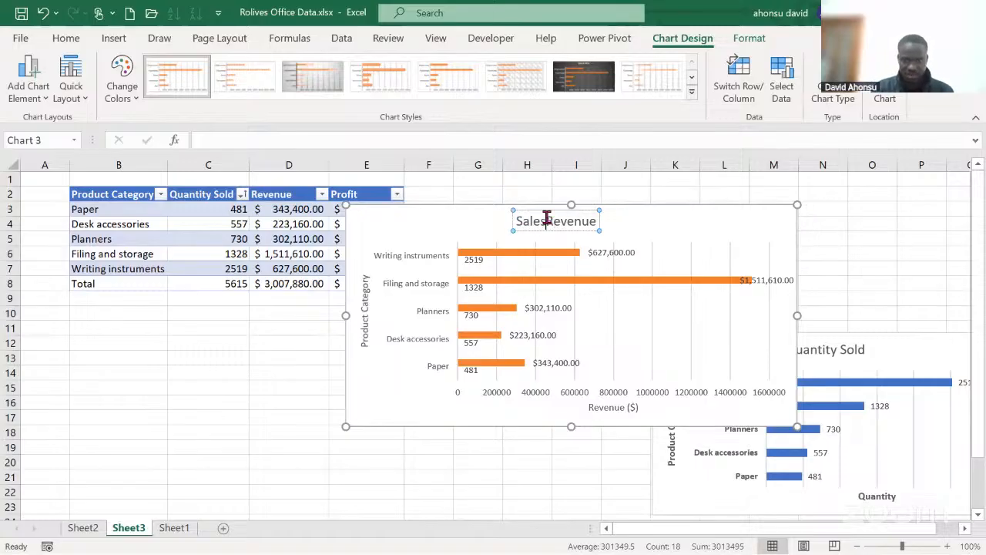
pyautogui.click(464, 231)
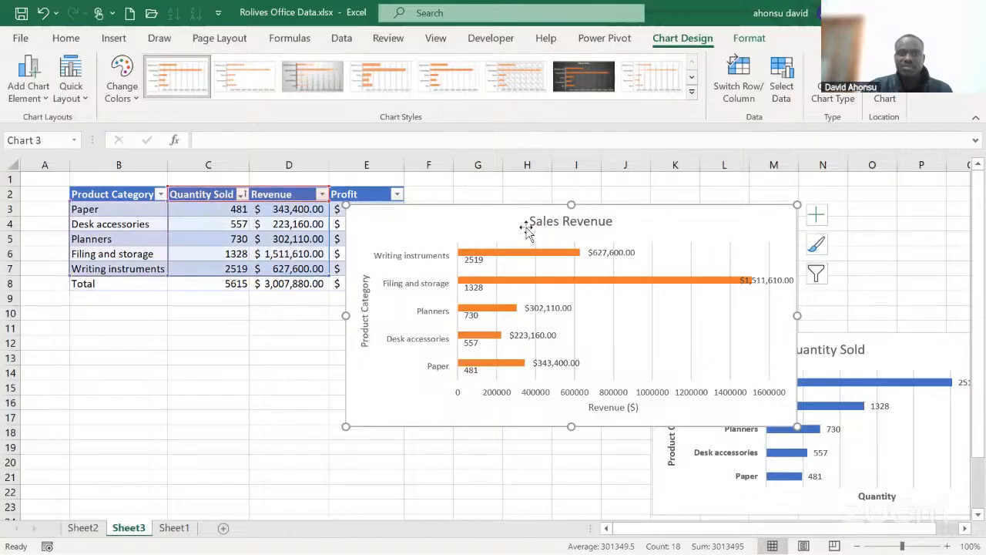
# Bold the Sales Revenue chart title, the Product Category axis title and the category labels on the vertical axis
pyautogui.click(544, 221)
pyautogui.hotkey('ctrl', 'b')
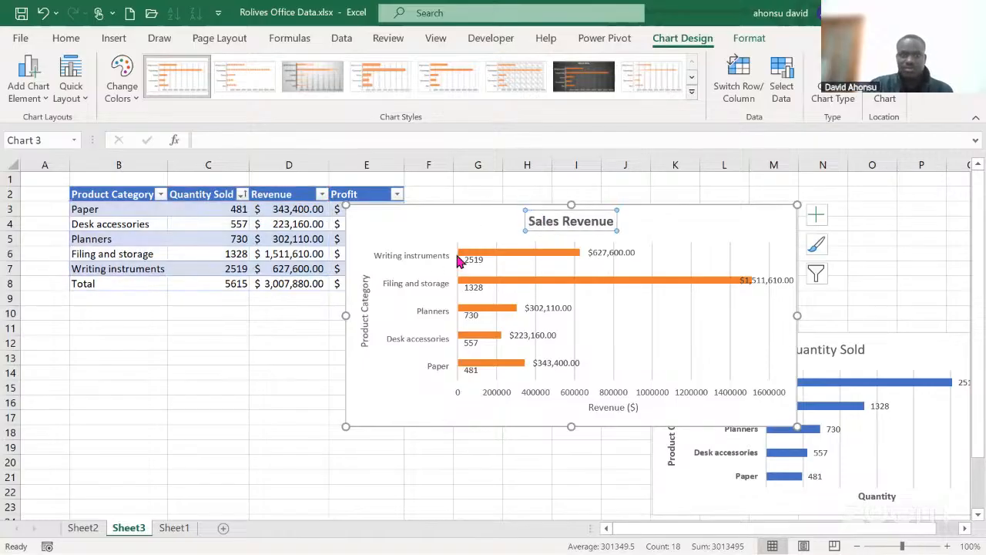
pyautogui.click(365, 312)
pyautogui.hotkey('ctrl', 'b')
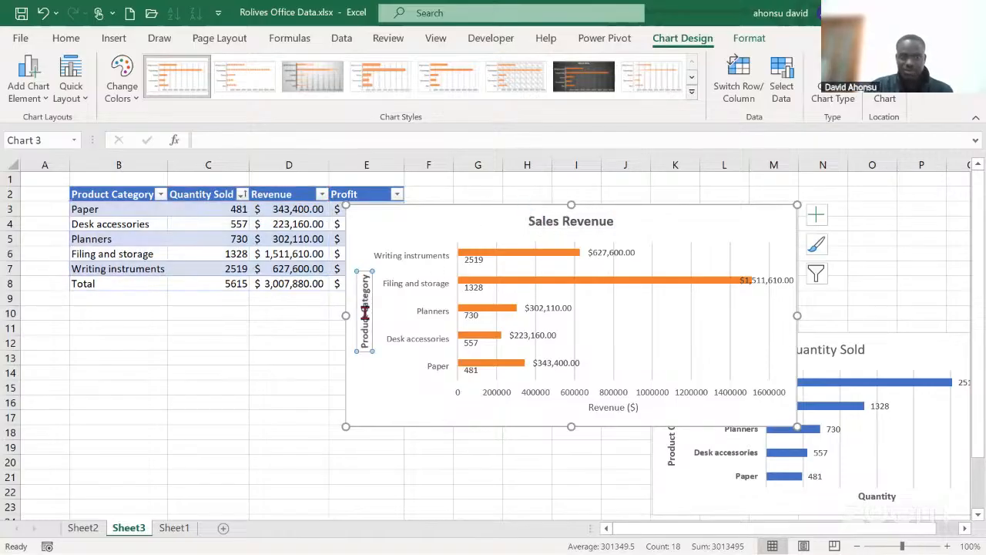
pyautogui.click(412, 283)
pyautogui.hotkey('ctrl', 'b')
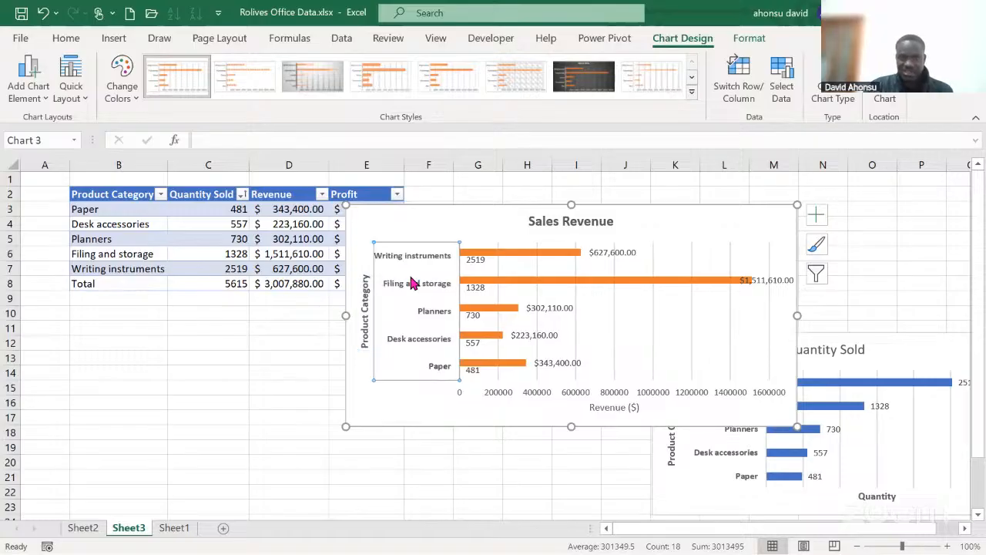
# Delete the horizontal value axis of the Sales Revenue chart and bold its "Revenue ($)" axis title
pyautogui.click(535, 393)
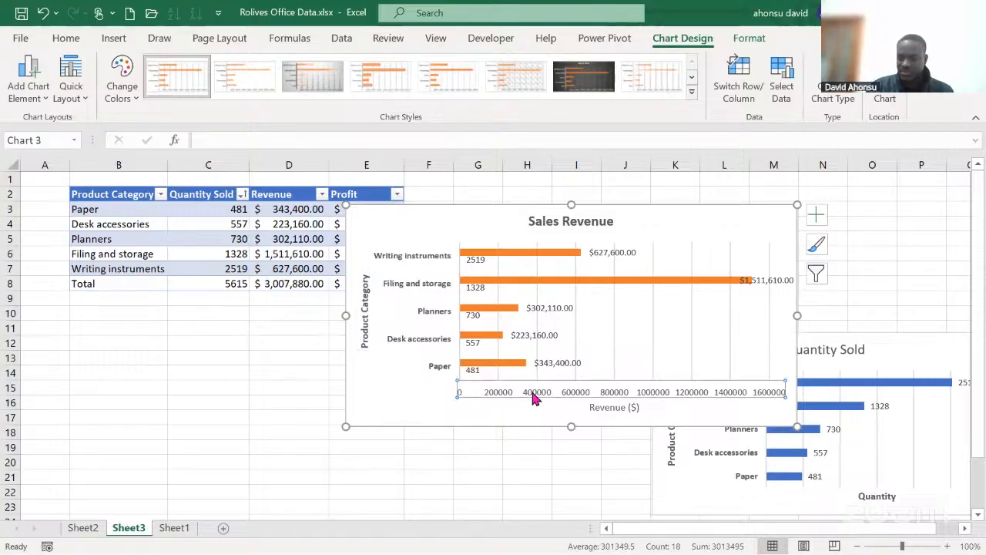
pyautogui.press('Delete')
pyautogui.click(638, 409)
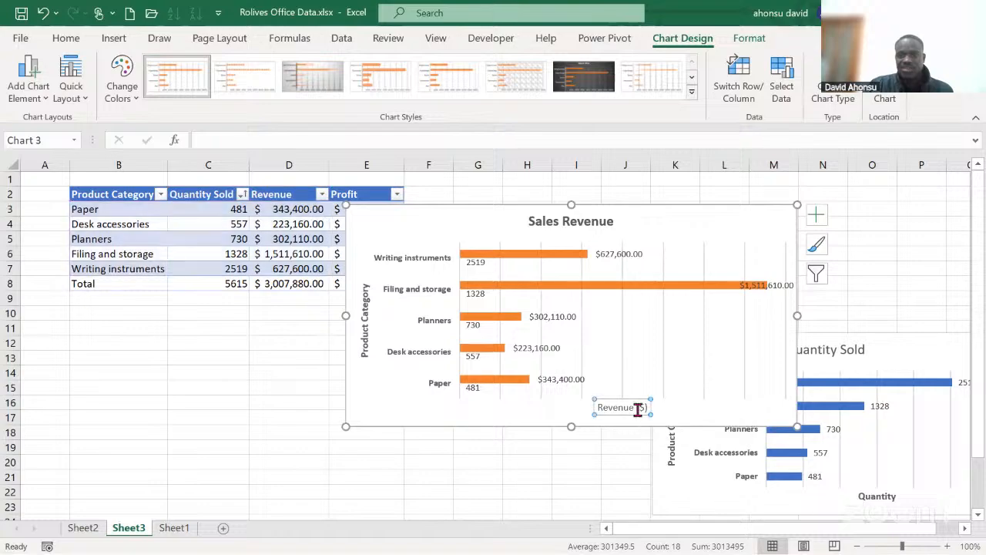
pyautogui.hotkey('ctrl', 'b')
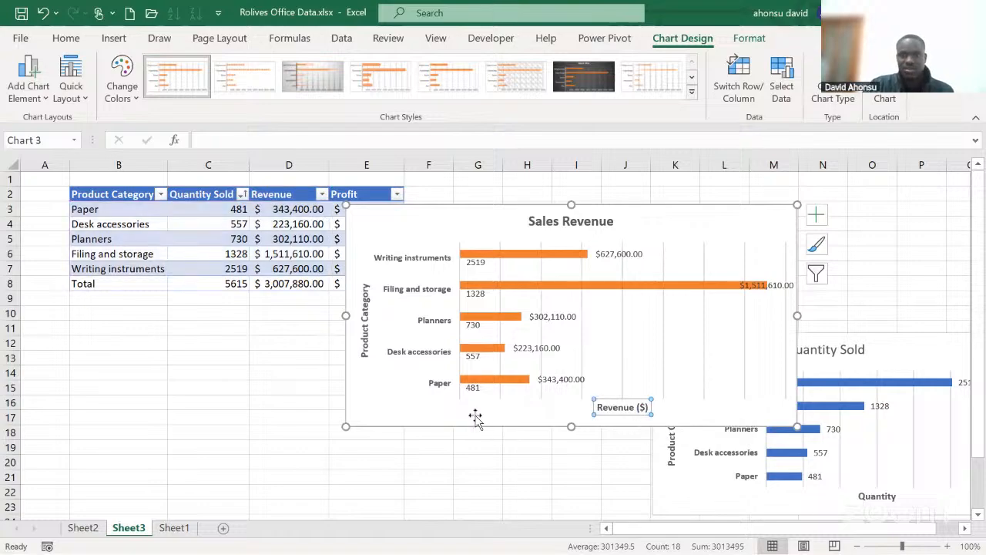
pyautogui.click(426, 404)
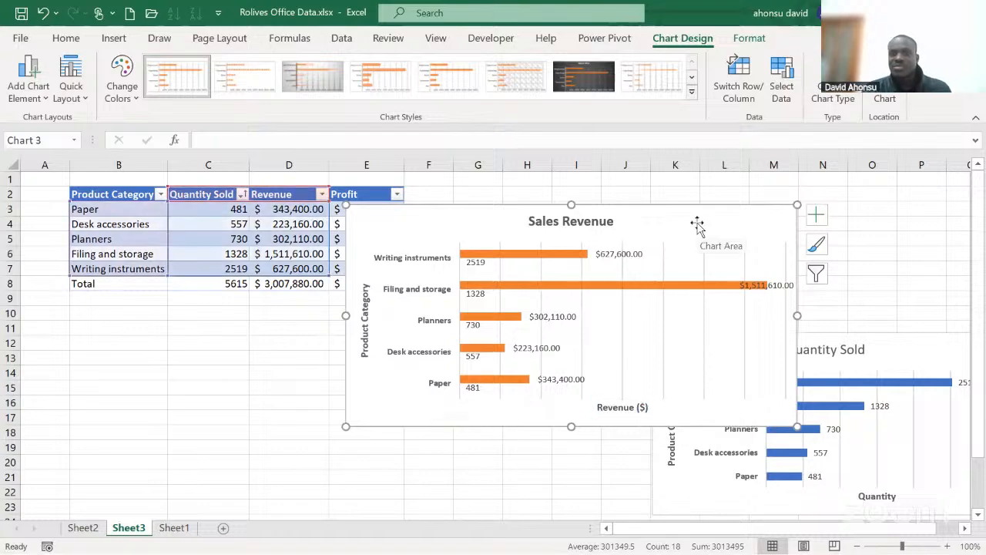
# Shift the Sales Revenue chart sideways so it starts in column D, and remove its gridlines
pyautogui.moveTo(696, 224); pyautogui.dragTo(639, 220)
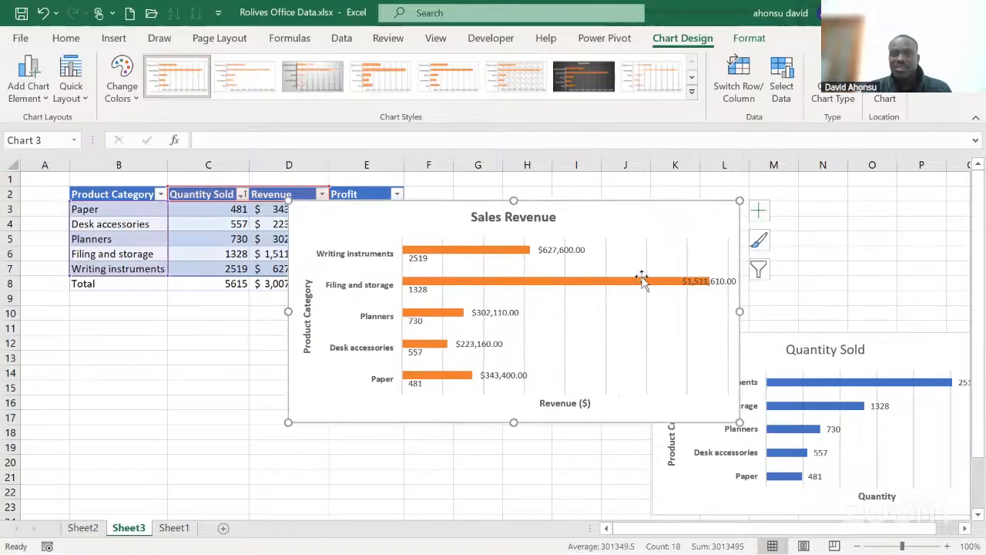
pyautogui.click(759, 211)
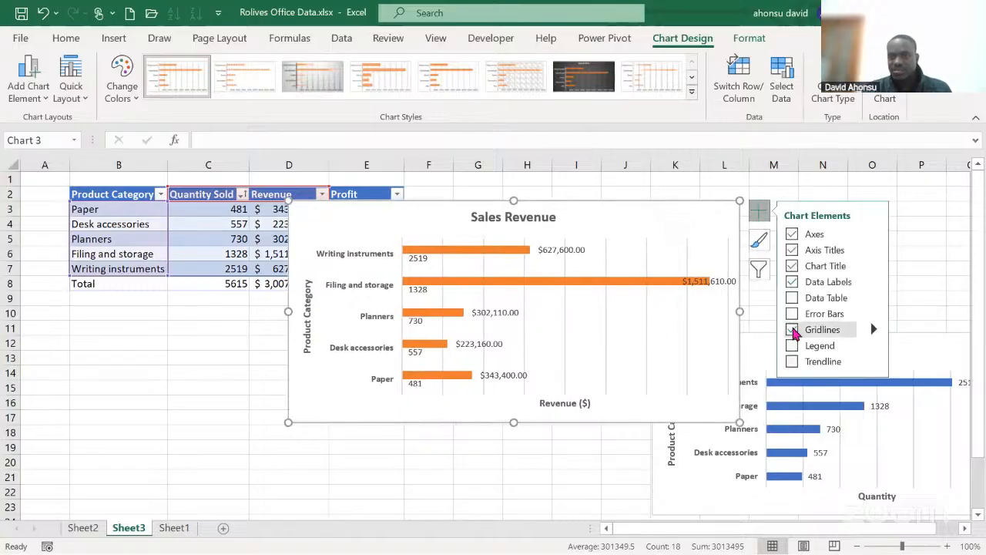
pyautogui.click(792, 329)
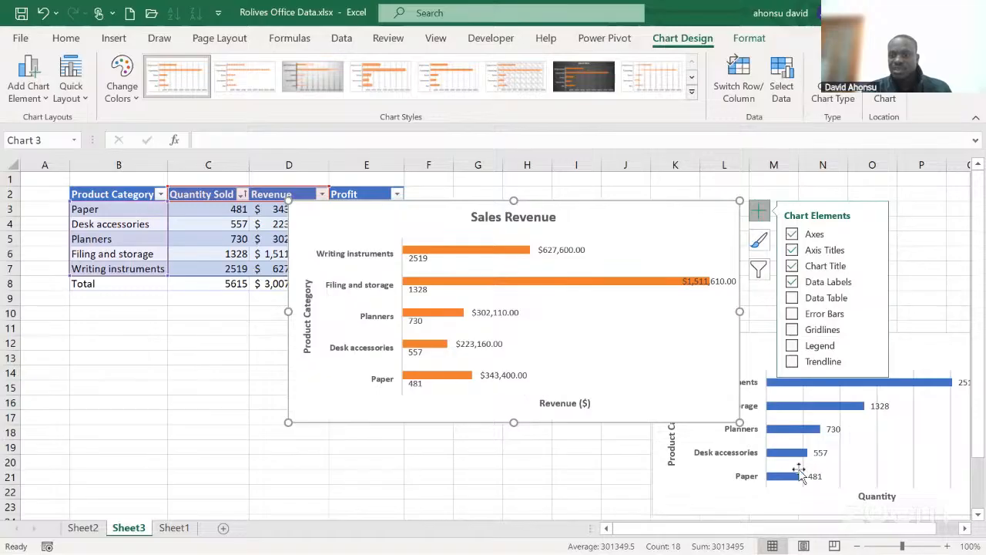
pyautogui.click(716, 497)
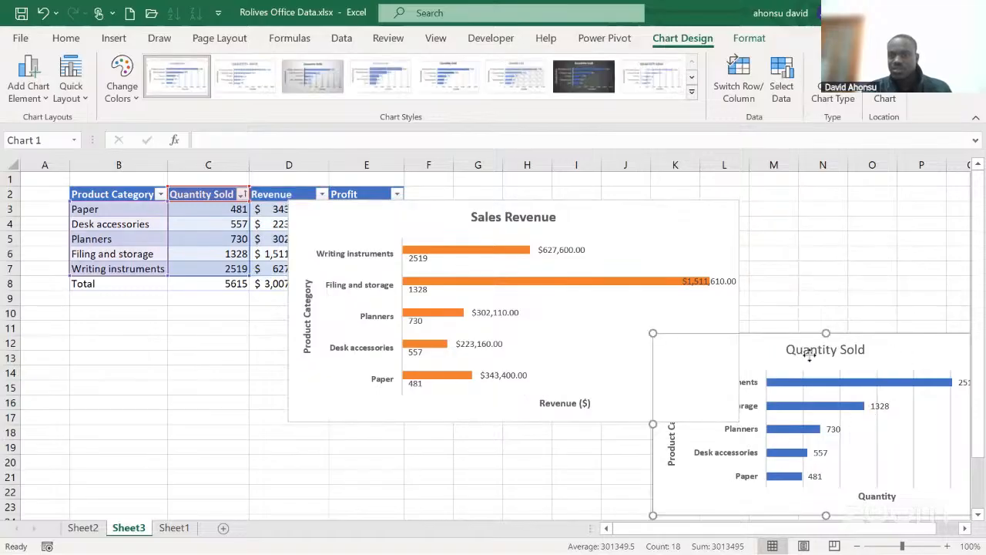
# Remove the gridlines from the Quantity Sold chart and move the chart so it starts in column K around row 12
pyautogui.moveTo(809, 355); pyautogui.dragTo(698, 361)
pyautogui.click(906, 350)
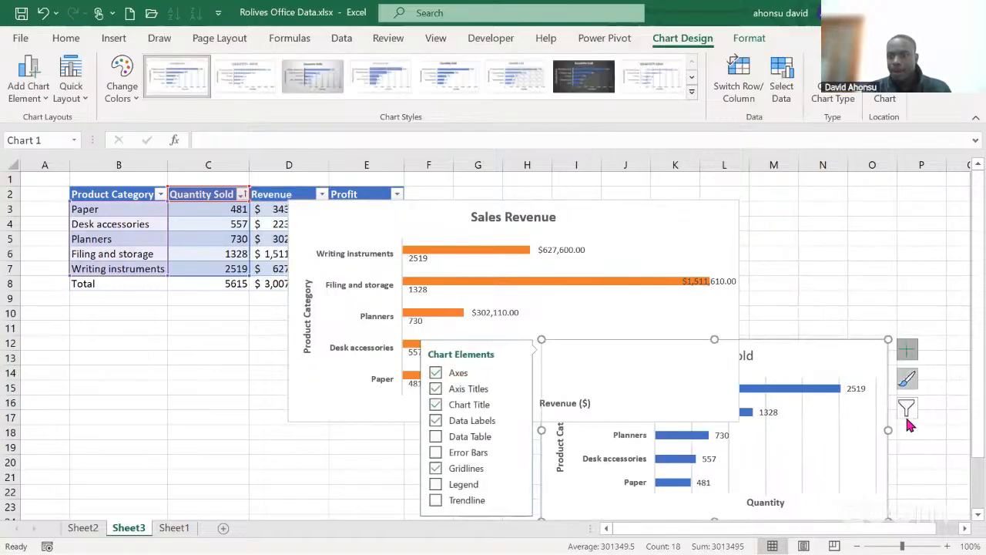
pyautogui.click(435, 470)
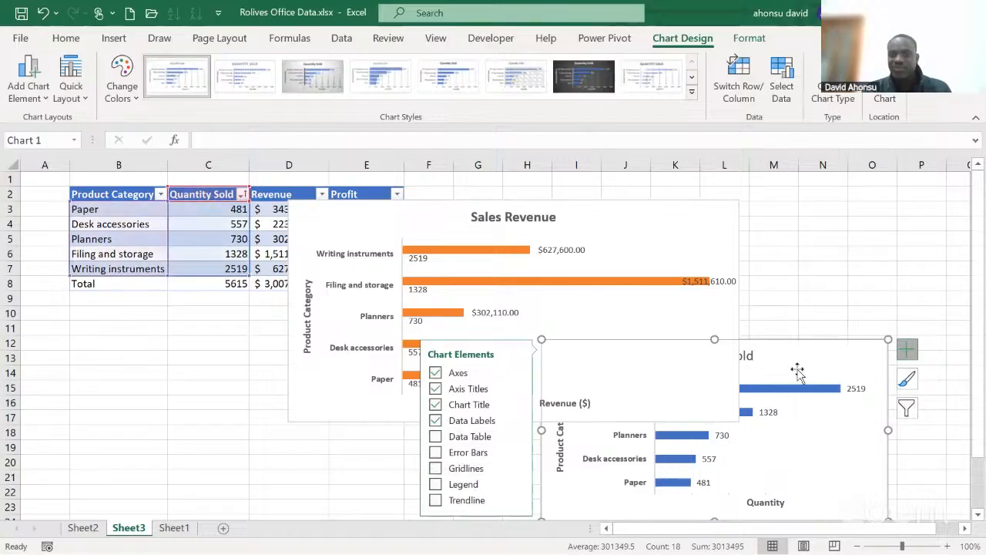
pyautogui.click(821, 293)
pyautogui.moveTo(809, 357); pyautogui.dragTo(895, 362)
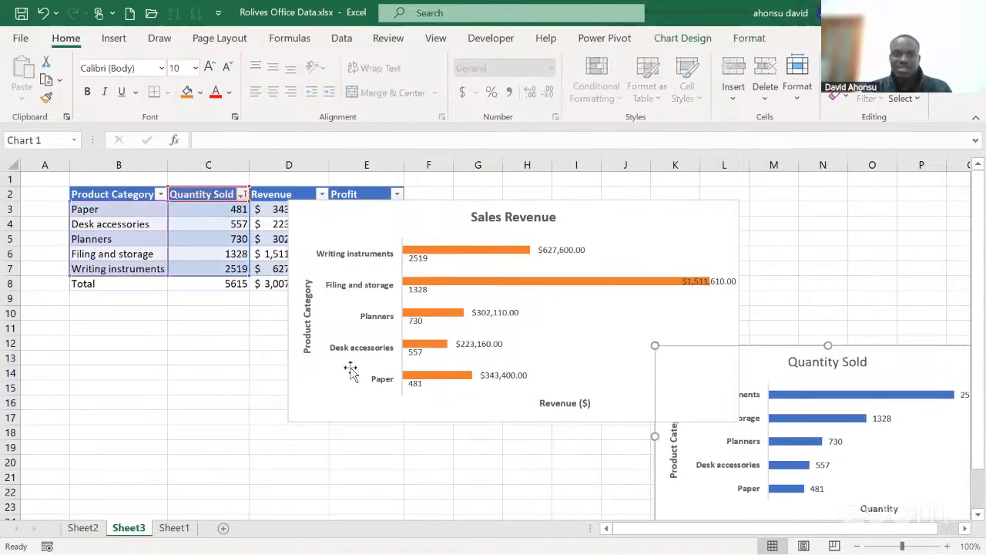
# Resize the Sales Revenue chart so it starts in column E and uncovers the Revenue column, and sort the table by Revenue in ascending order
pyautogui.click(312, 401)
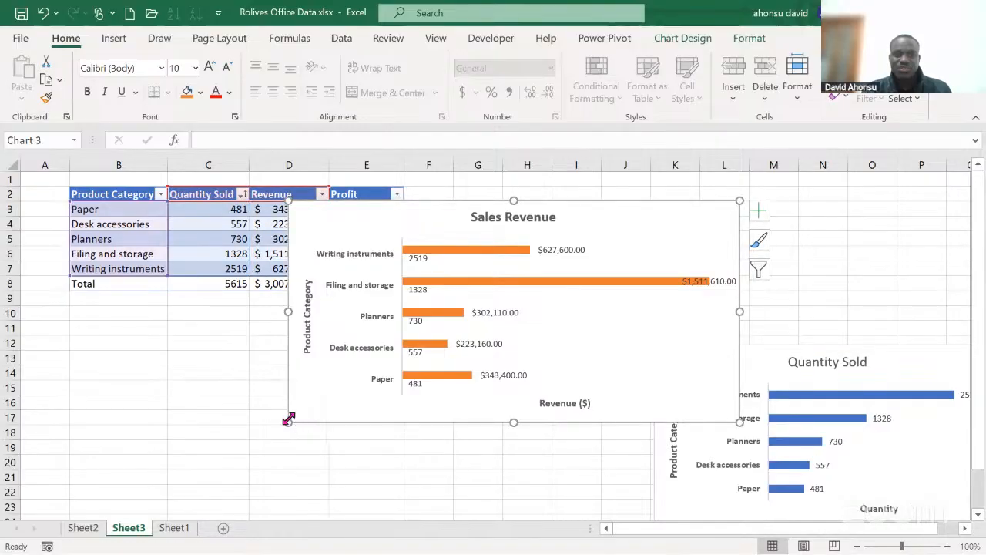
pyautogui.moveTo(288, 422); pyautogui.dragTo(374, 487)
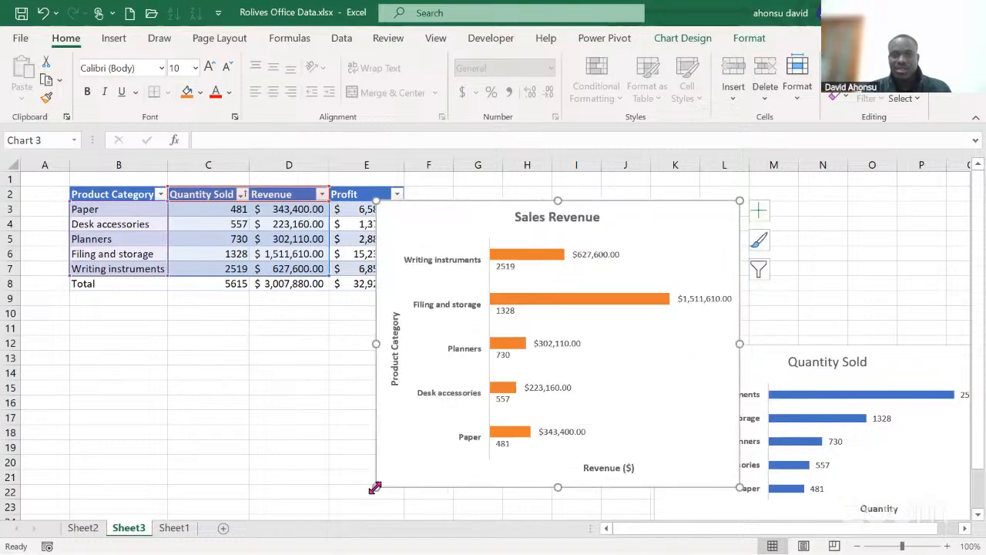
pyautogui.click(297, 209)
pyautogui.moveTo(297, 208); pyautogui.dragTo(302, 271)
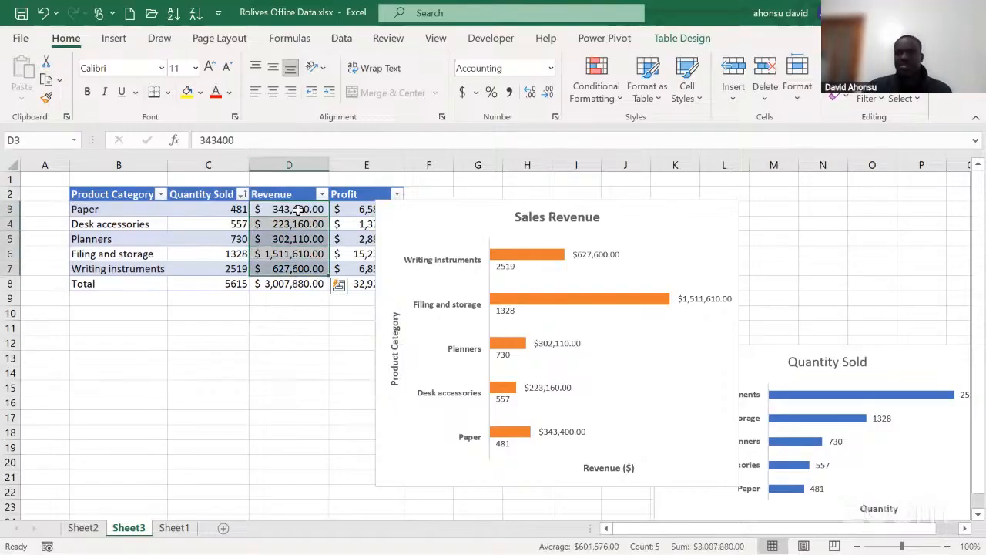
pyautogui.click(892, 120)
pyautogui.click(901, 120)
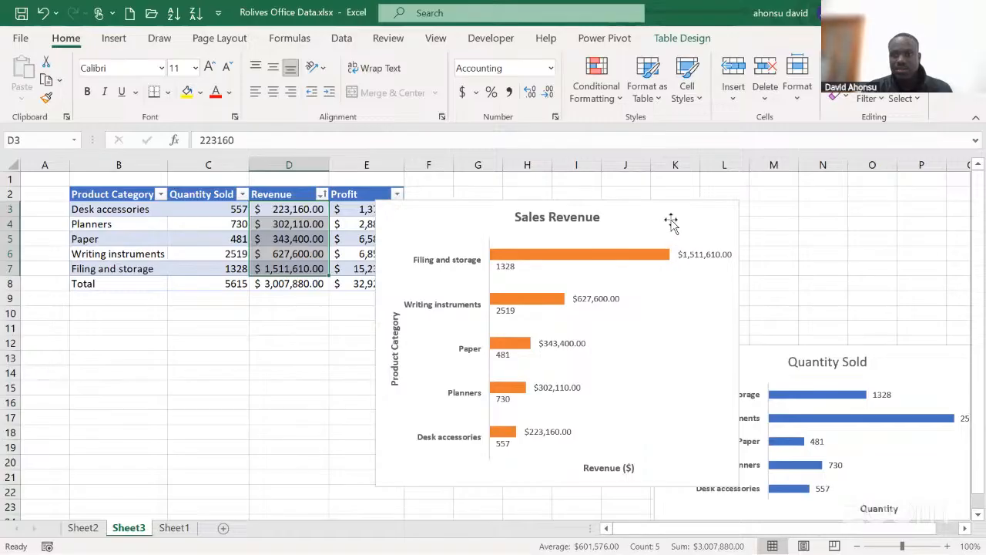
# Move the Sales Revenue chart clear of the Profit column so it starts in column F at row 2
pyautogui.moveTo(671, 229); pyautogui.dragTo(709, 233)
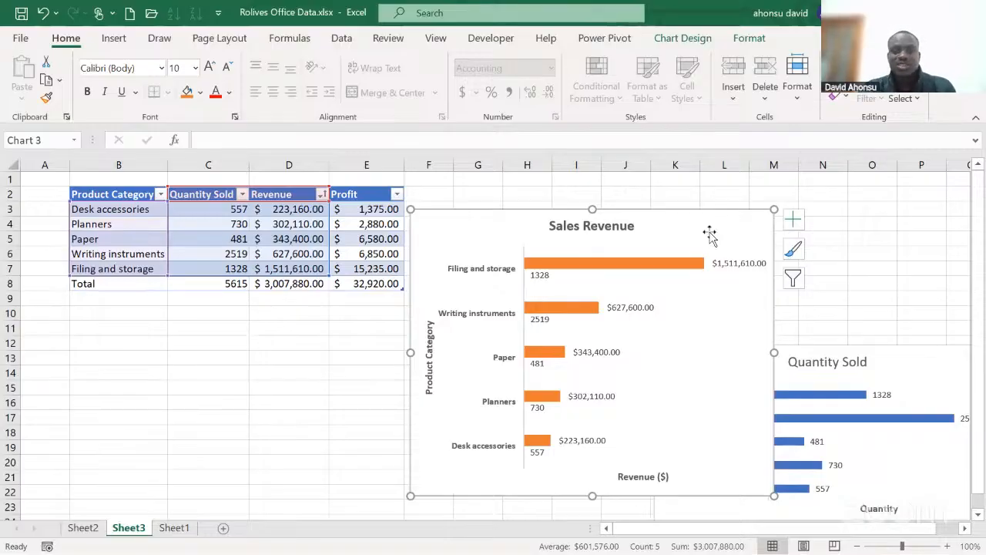
pyautogui.moveTo(691, 231)
pyautogui.mouseDown()
pyautogui.moveTo(660, 255)
pyautogui.moveTo(700, 244)
pyautogui.moveTo(694, 221)
pyautogui.mouseUp()
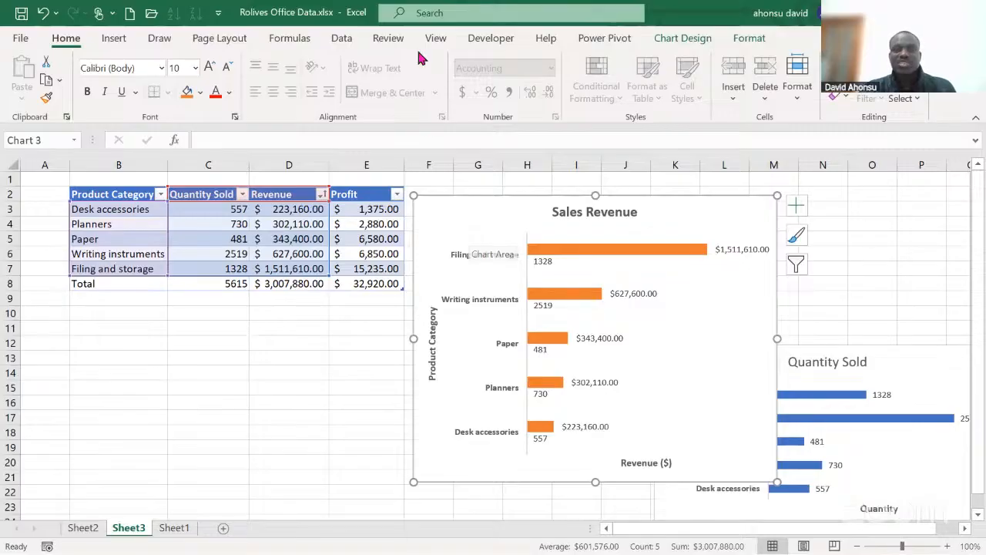
pyautogui.click(114, 39)
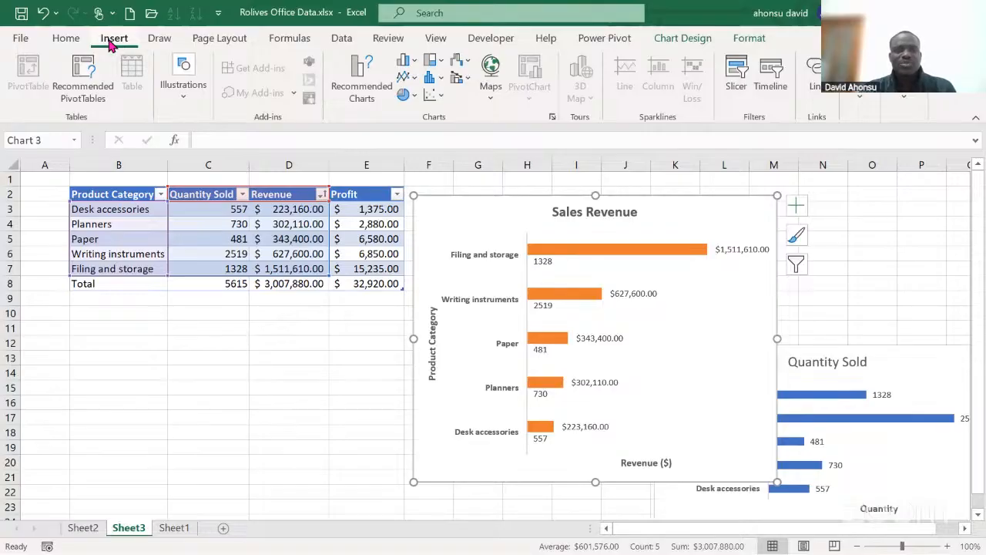
pyautogui.click(71, 39)
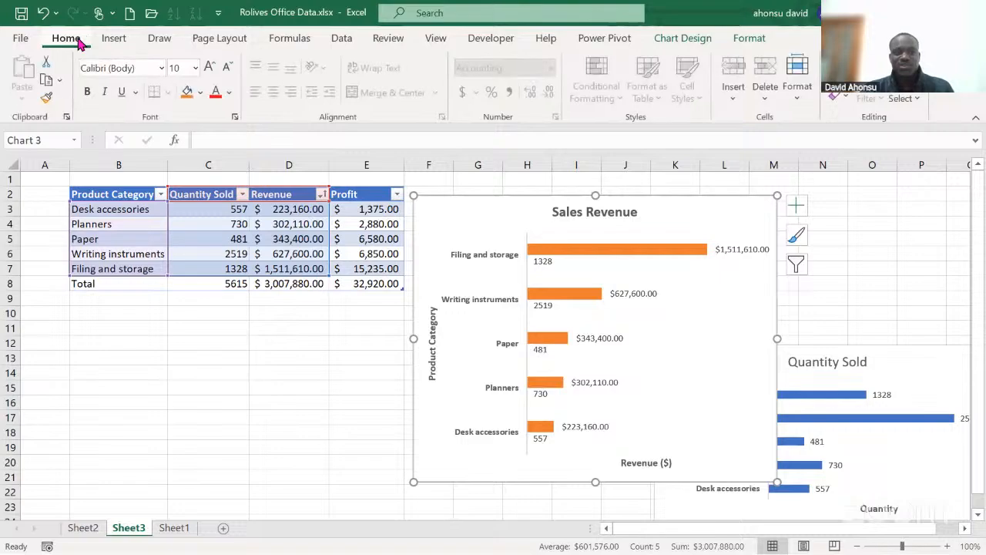
pyautogui.click(370, 262)
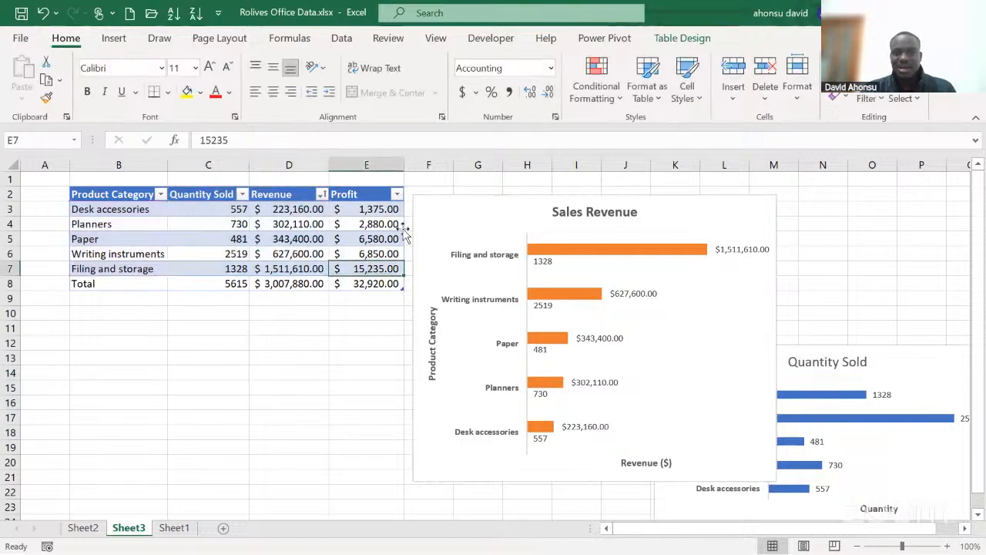
# Shorten the Sales Revenue chart beside the table so its lower edge ends in row 16
pyautogui.moveTo(454, 212)
pyautogui.mouseDown()
pyautogui.moveTo(436, 236)
pyautogui.moveTo(452, 214)
pyautogui.mouseUp()
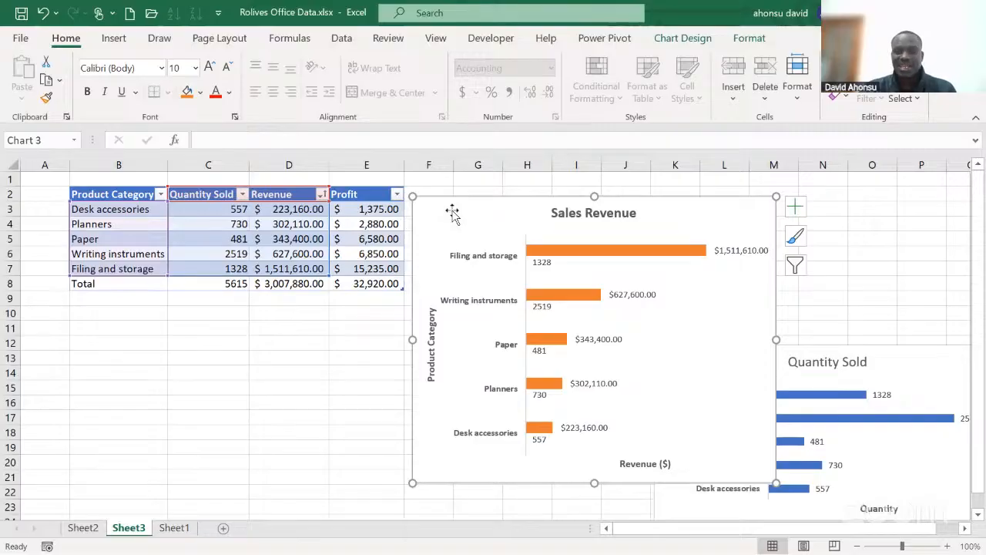
pyautogui.moveTo(413, 483); pyautogui.dragTo(410, 404)
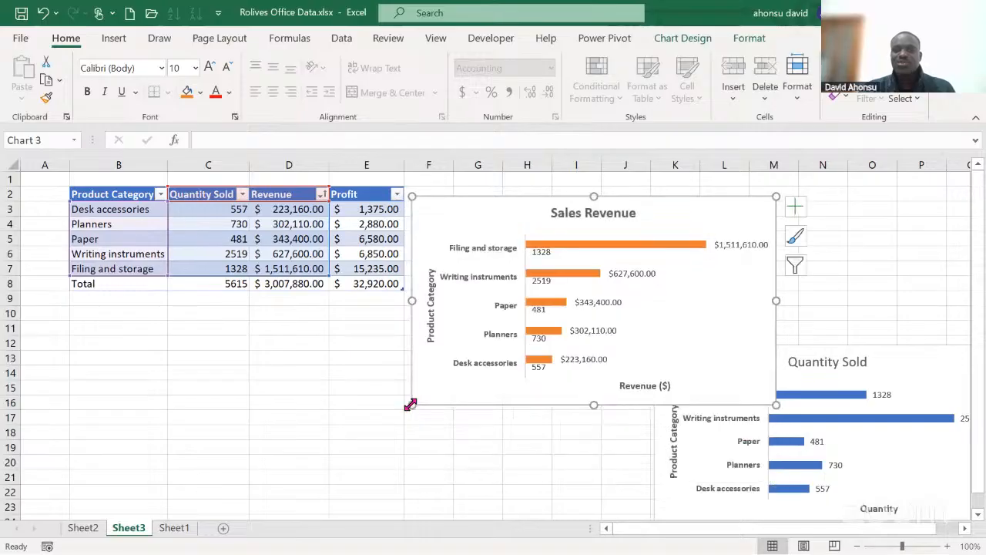